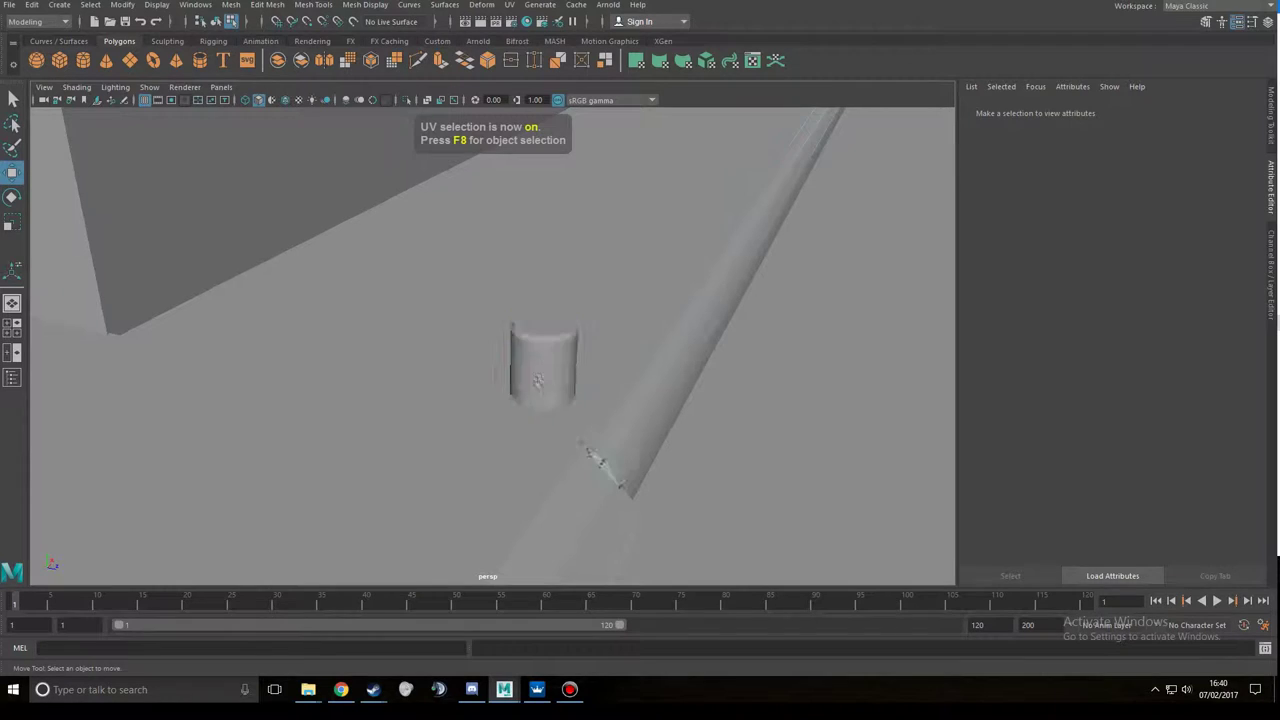
- Duplicate the short cylinder, raise the copy and stretch it tall along Y into a pole
left_click_drag(549, 328, 528, 370, "alt")
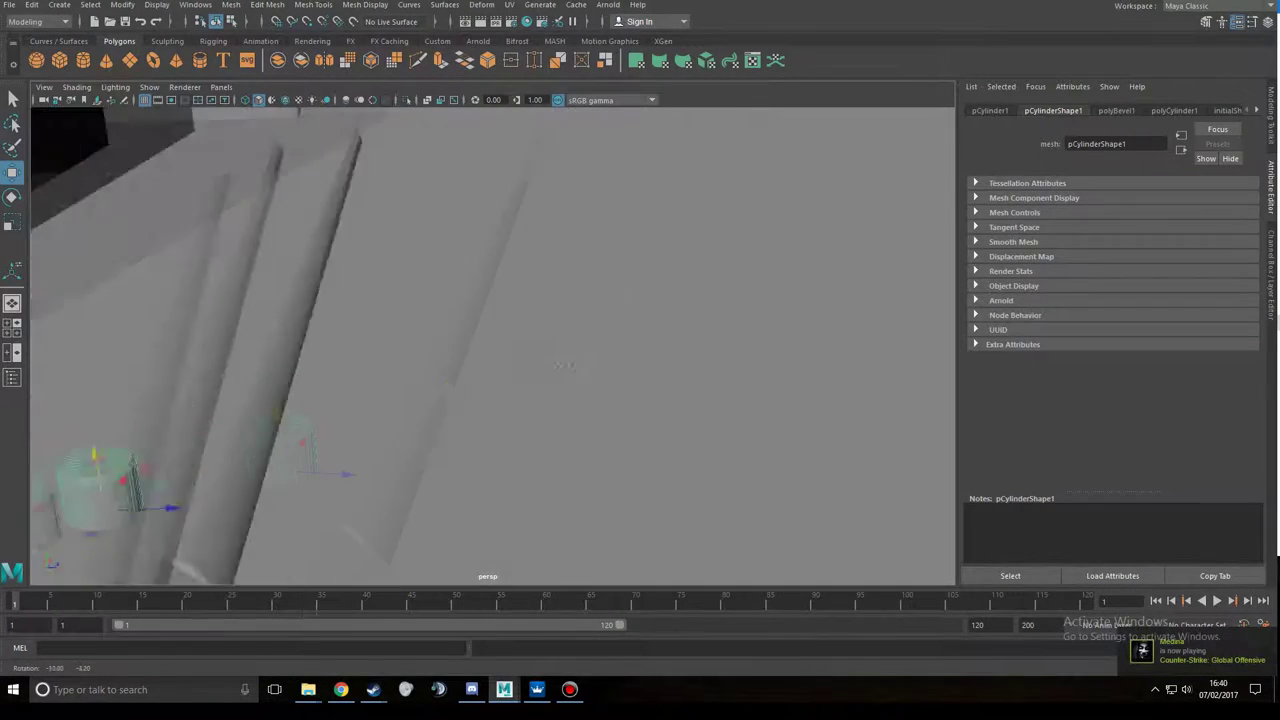
key("r")
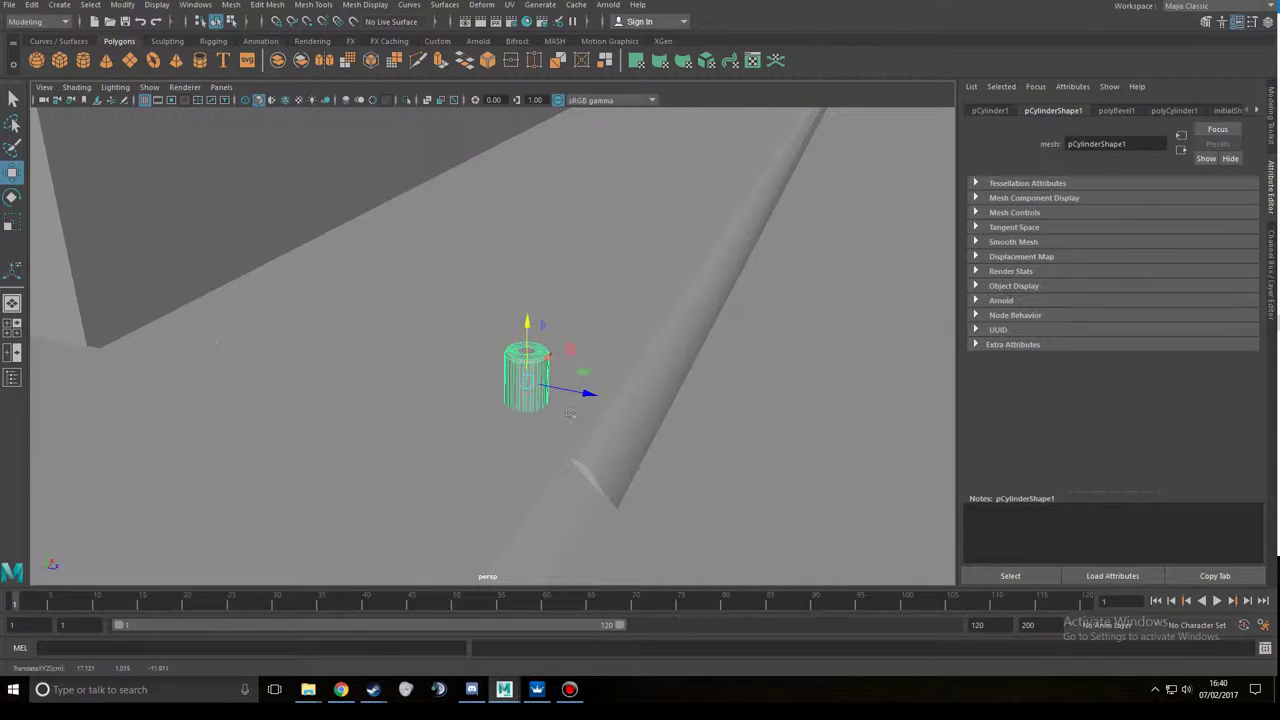
left_click_drag(527, 325, 527, 290)
key("r")
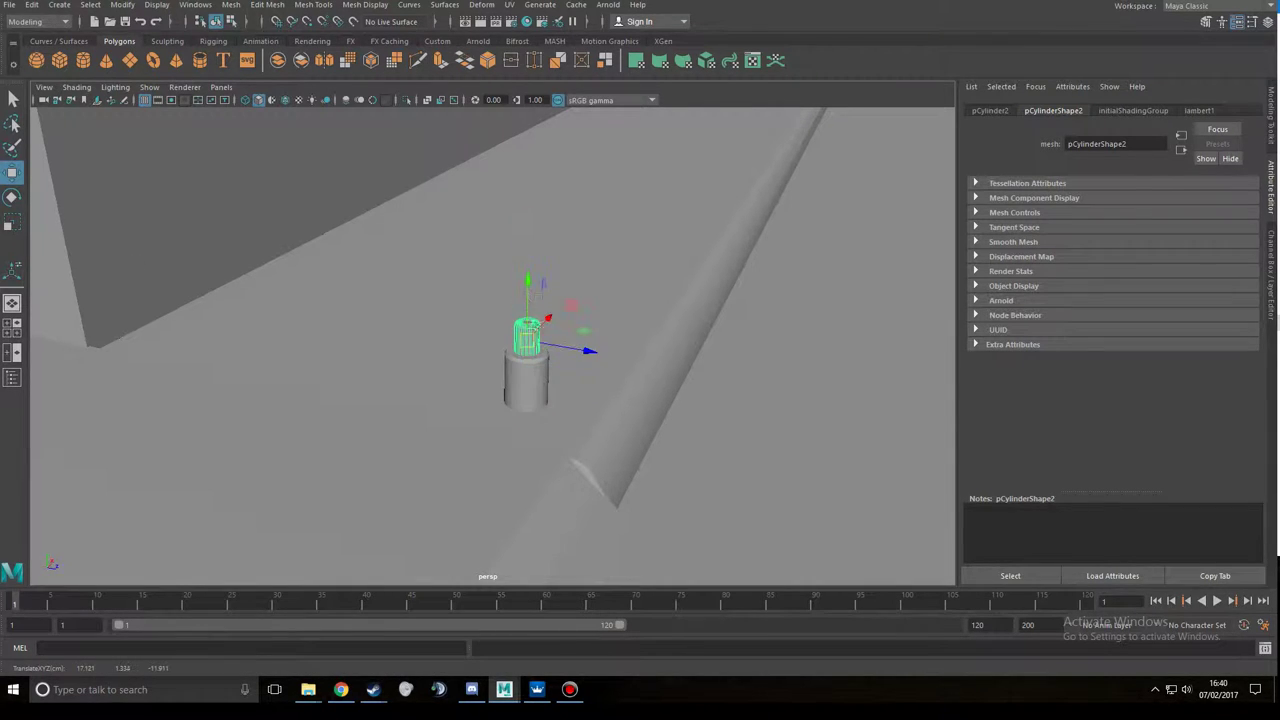
key("r")
left_click_drag(531, 150, 531, 110)
- Bevel the pole's edges using the marking menu
mouse_move(560, 300)
left_mouse_down("alt")
mouse_move(420, 297)
mouse_move(502, 269)
mouse_move(418, 366)
left_mouse_up("alt")
right_click_drag(418, 366, 416, 362, "shift")
left_click_drag(416, 362, 520, 330, "alt")
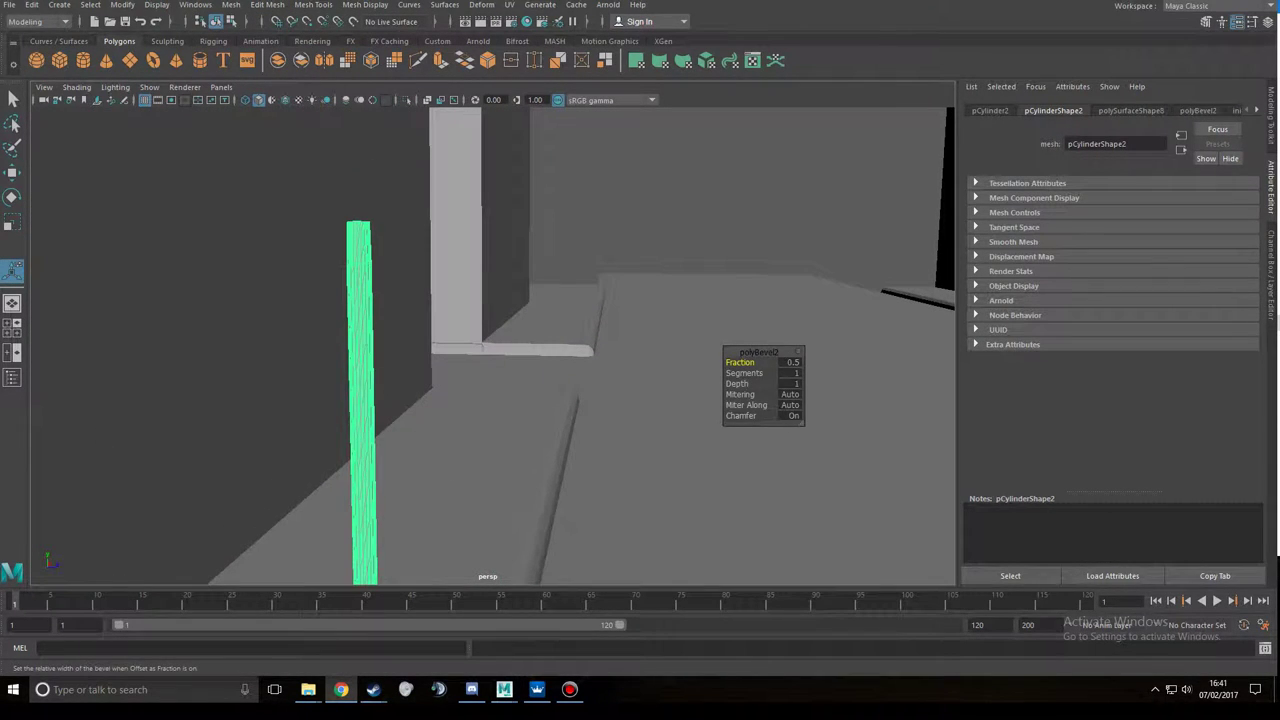
mouse_move(405, 220)
left_mouse_down("alt")
mouse_move(450, 325)
mouse_move(390, 261)
mouse_move(549, 508)
left_mouse_up("alt")
- Duplicate the tall pole and scale the copy down into a short piece
key("ctrl+d")
key("w")
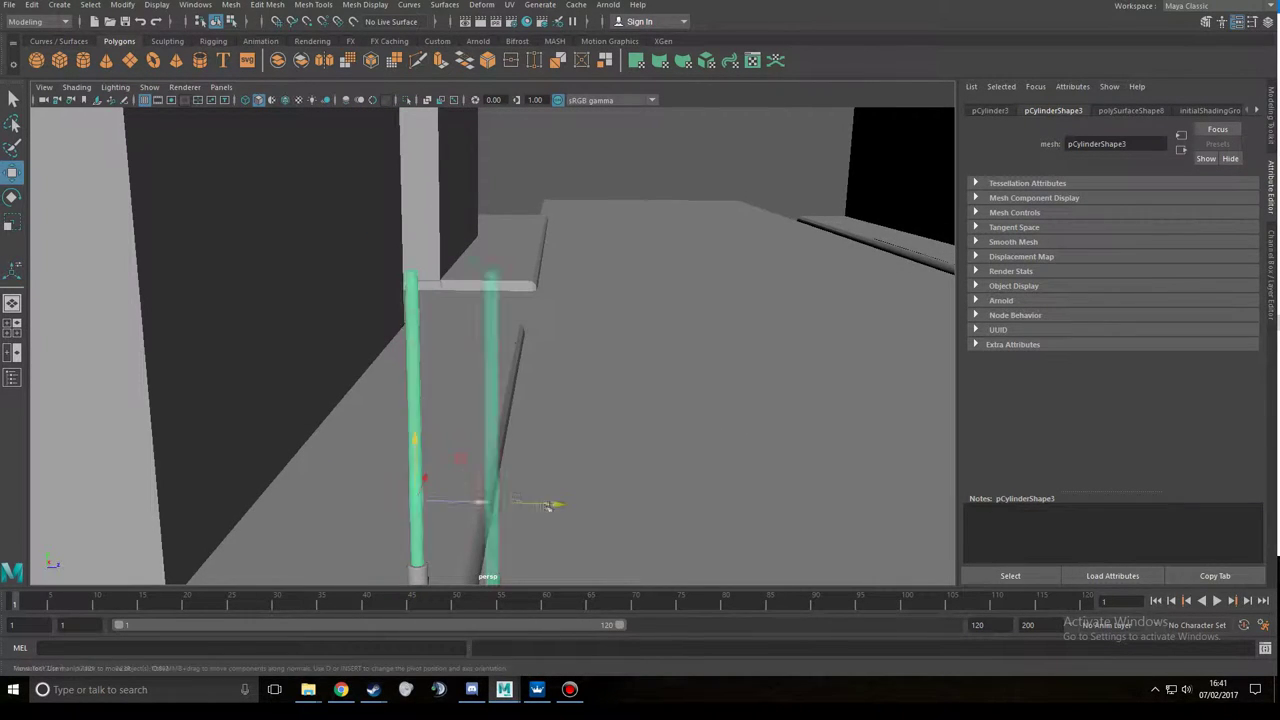
scroll(497, 394, "down", 3)
left_click_drag(494, 343, 507, 325, "alt")
key("r")
left_click_drag(481, 186, 484, 234)
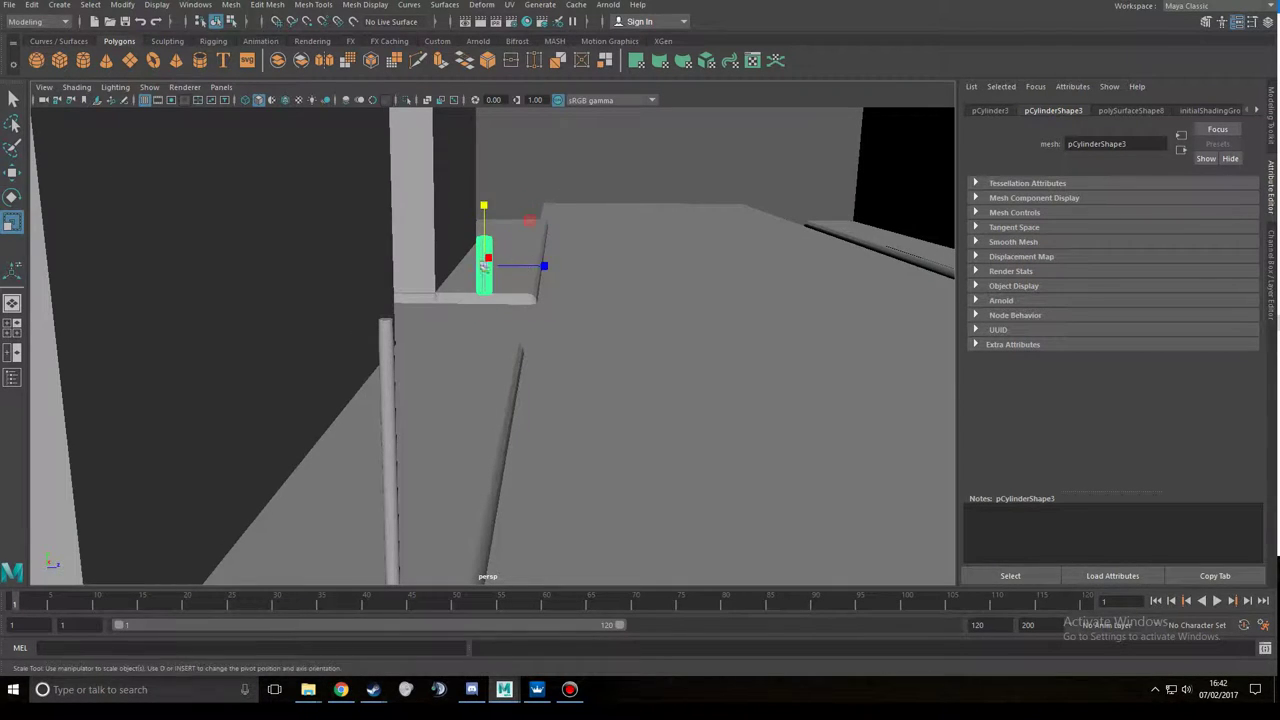
- Tilt the short piece toward horizontal and move it up against the pole top
key("e")
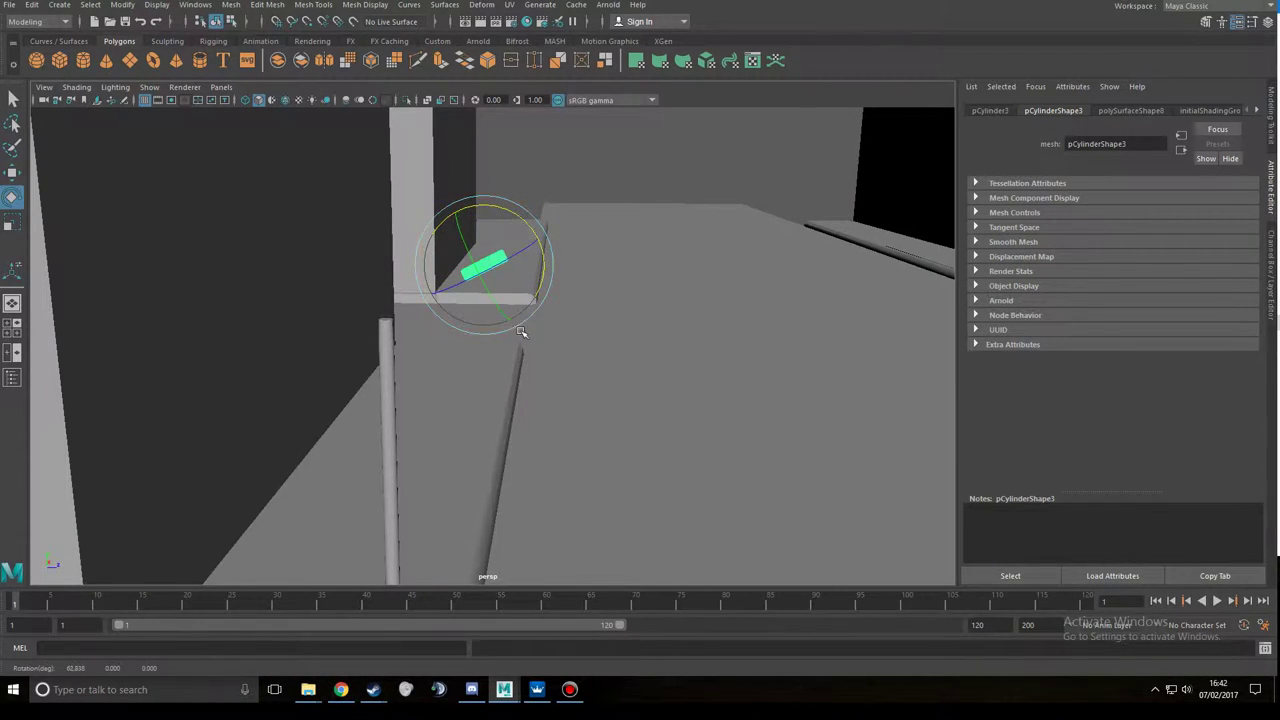
key("w")
middle_click_drag(522, 333, 450, 352)
left_click_drag(406, 300, 519, 403)
key("w")
key("e")
key("w")
mouse_move(428, 314)
left_mouse_down("alt")
mouse_move(395, 329)
mouse_move(560, 330)
left_mouse_up("alt")
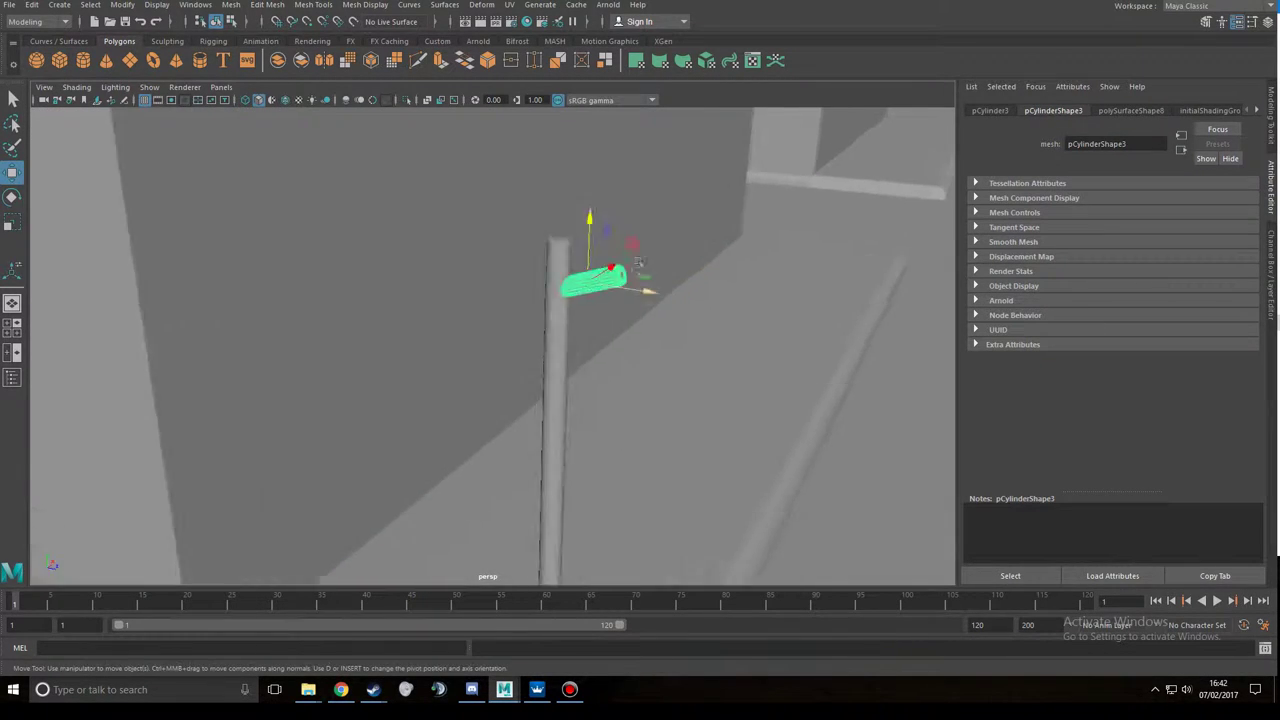
- Open and close the Edit Mesh Bevel options, then expand Mesh Controls in the Attribute Editor
left_click(267, 5)
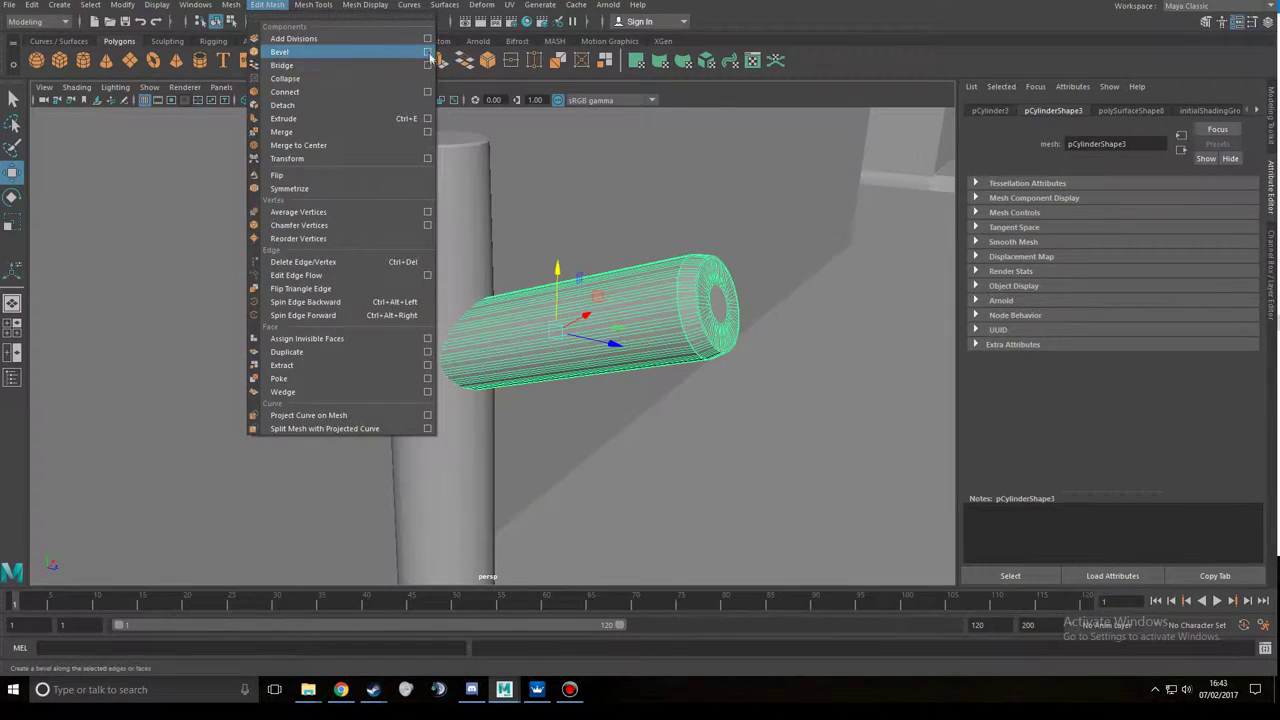
left_click(427, 51)
left_click(1148, 424)
left_click(1215, 110)
left_click(1053, 110)
left_click(990, 110)
left_click(1215, 110)
left_click(1053, 110)
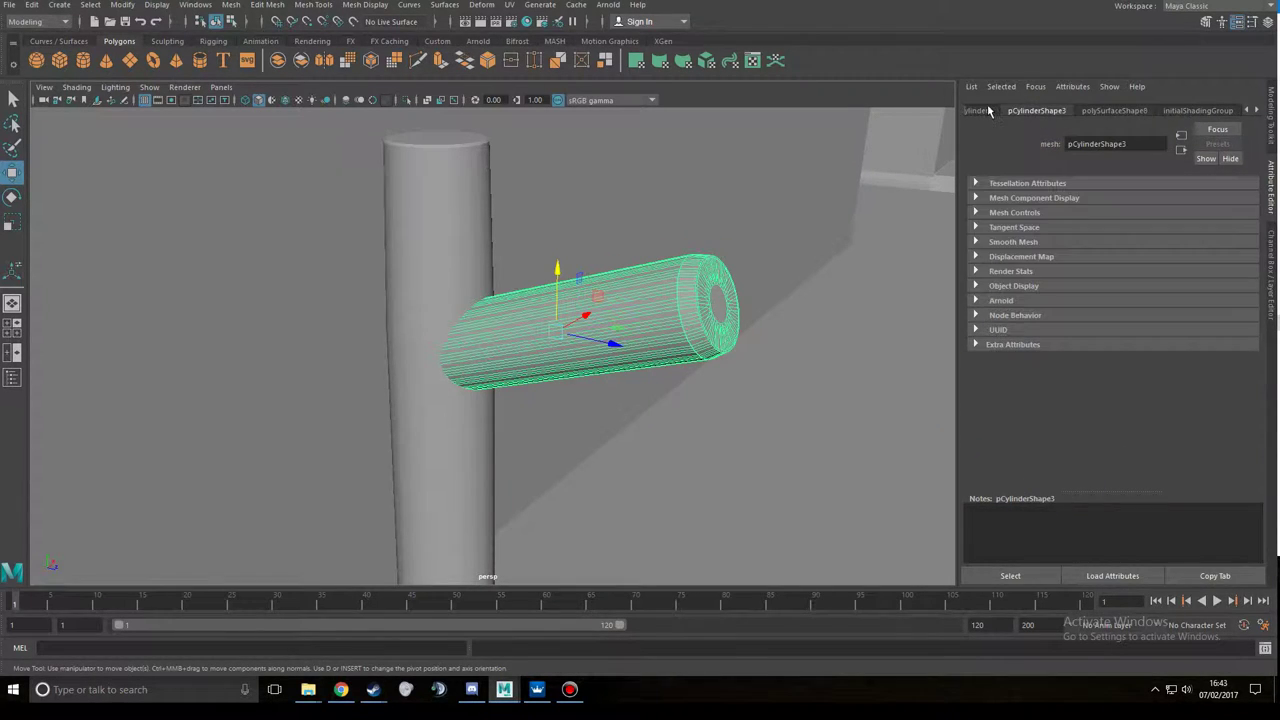
left_click(975, 212)
- Reopen the Bevel options, move the window aside and delete the short arm piece
left_click(267, 4)
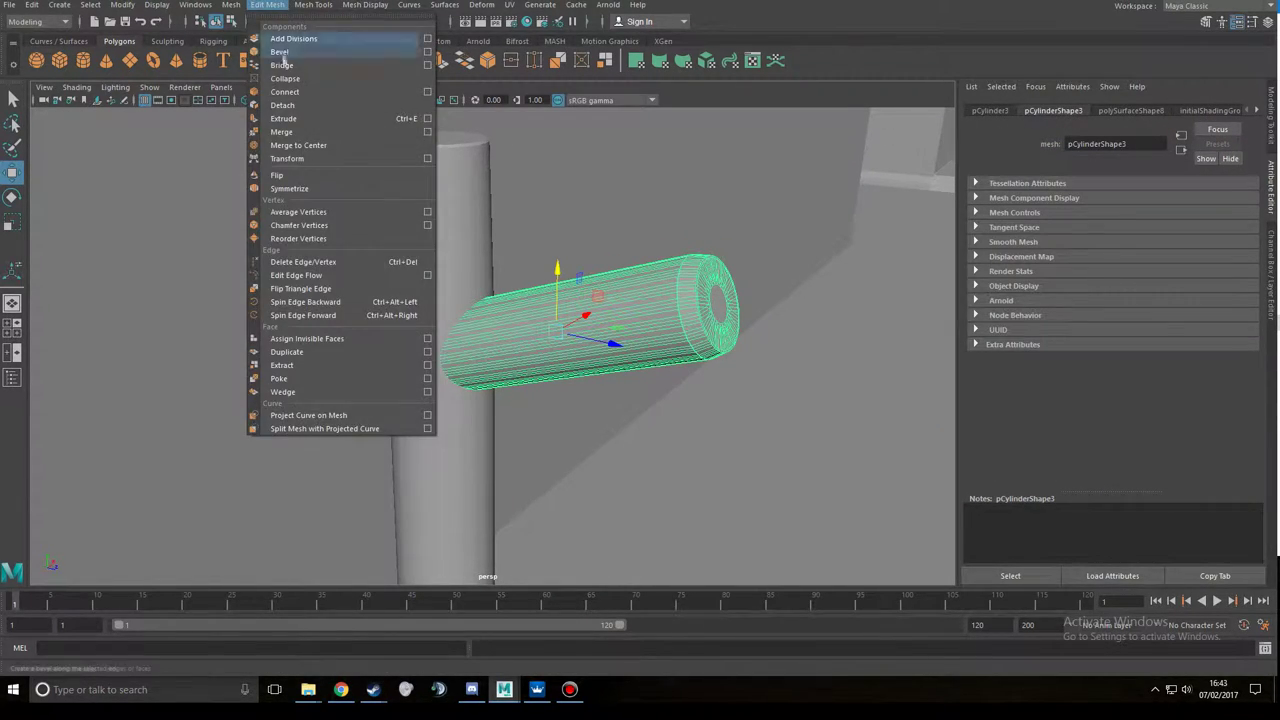
left_click(428, 52)
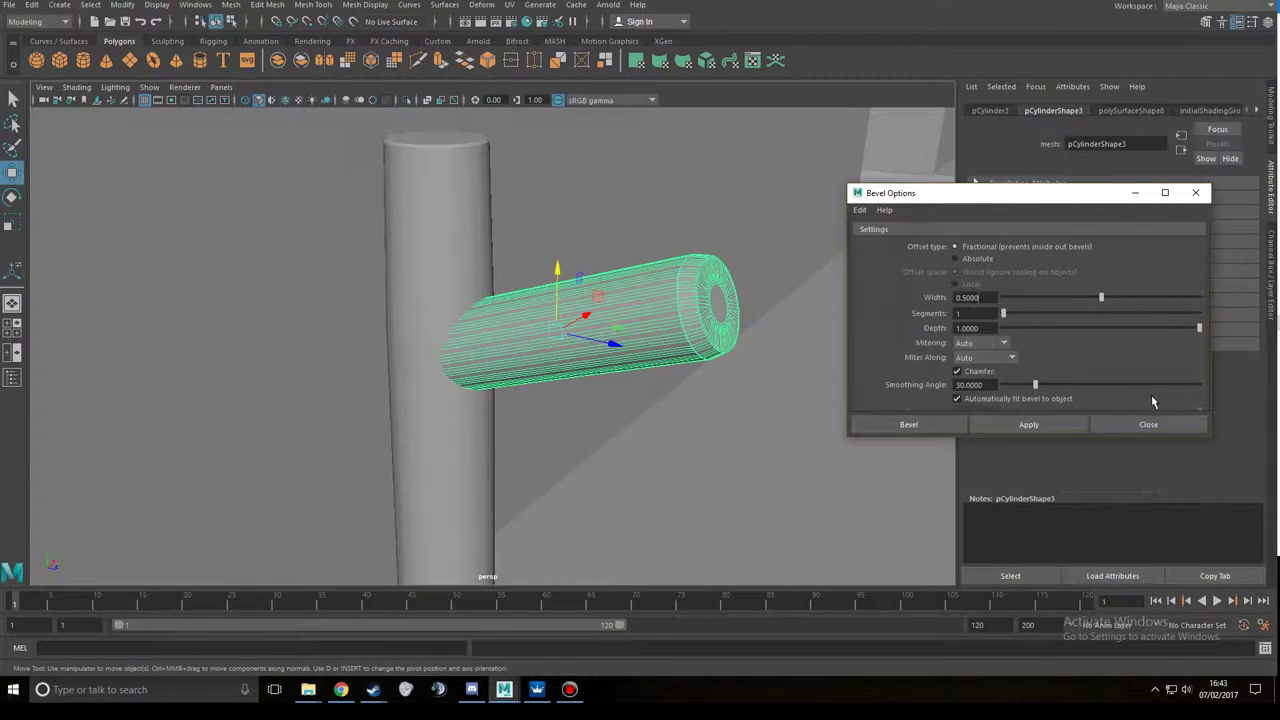
left_click_drag(968, 200, 960, 198)
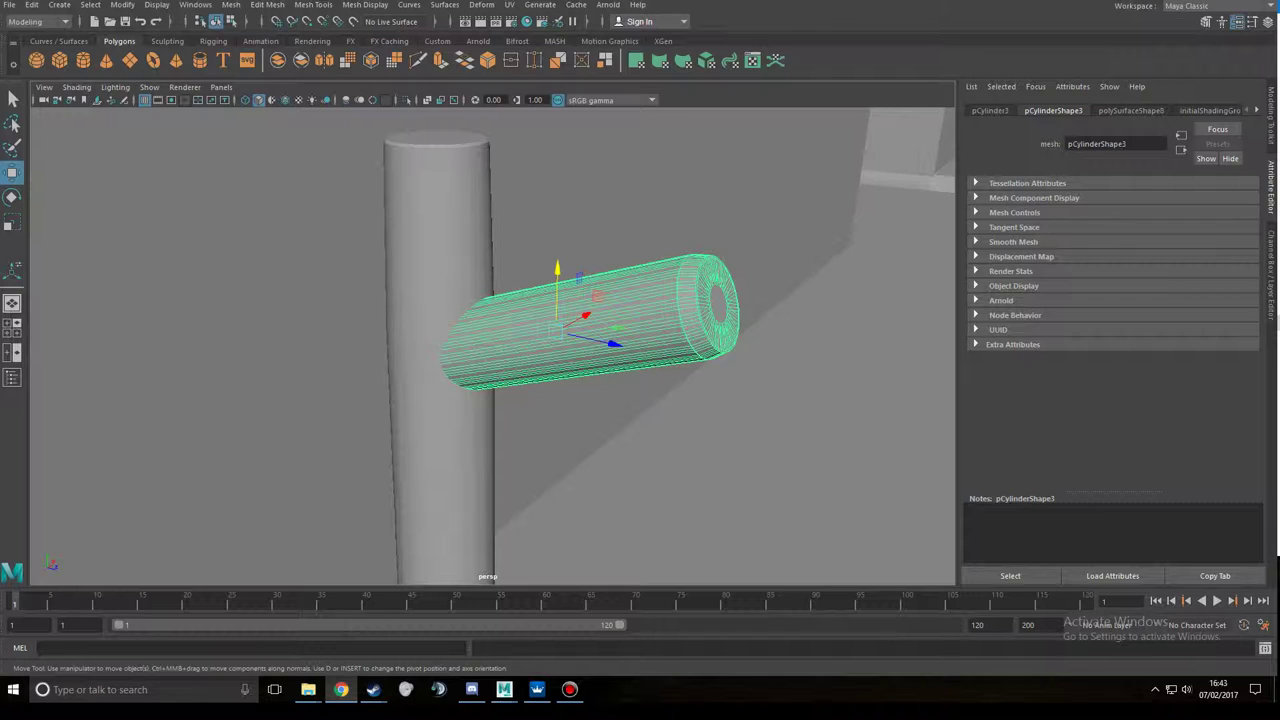
key("Delete")
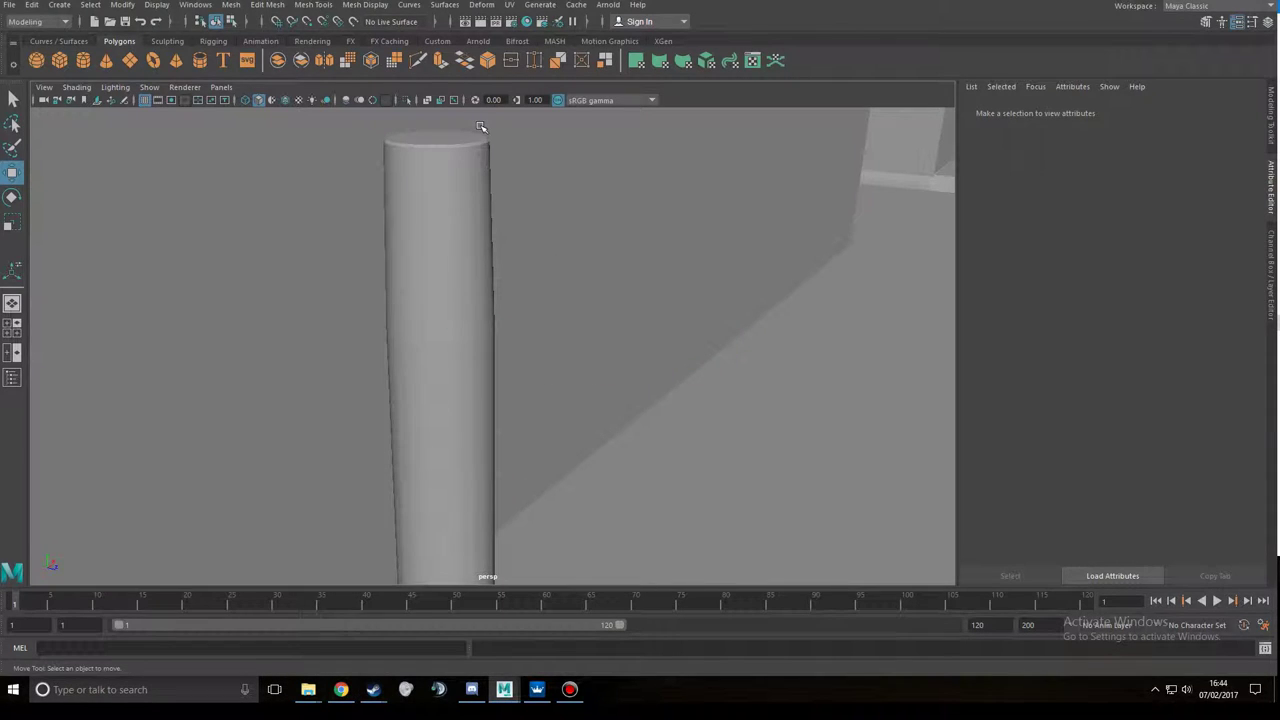
- Browse the Mesh menus, select the pole and orbit around the scene
scroll(566, 229, "down", 3)
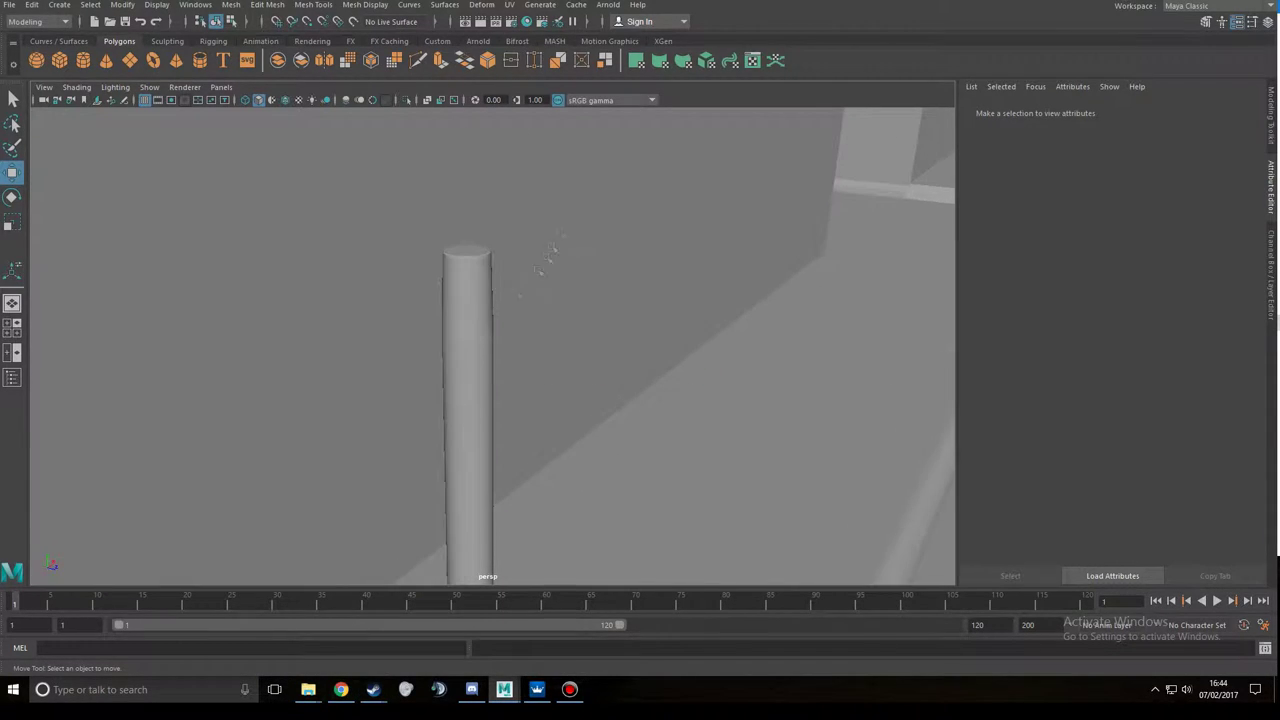
left_click(267, 5)
left_click(272, 8)
left_click(313, 5)
left_click(313, 5)
left_click(466, 328)
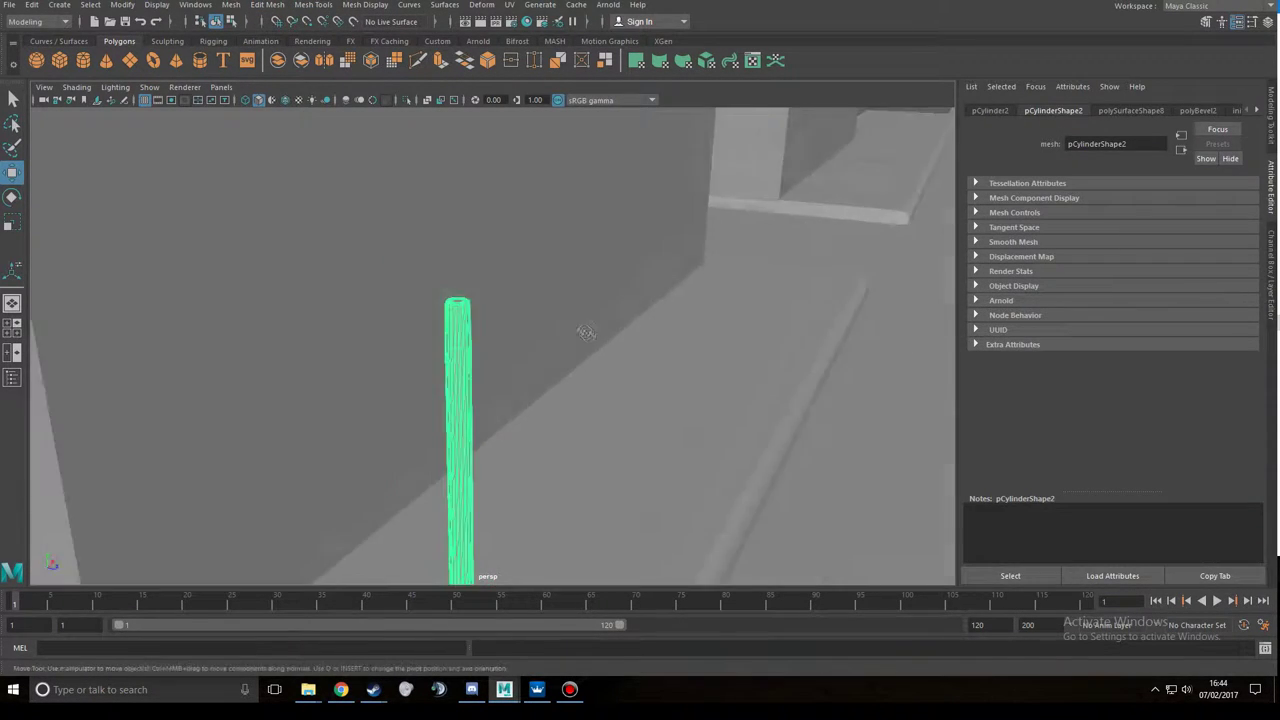
left_click_drag(508, 315, 645, 505, "alt")
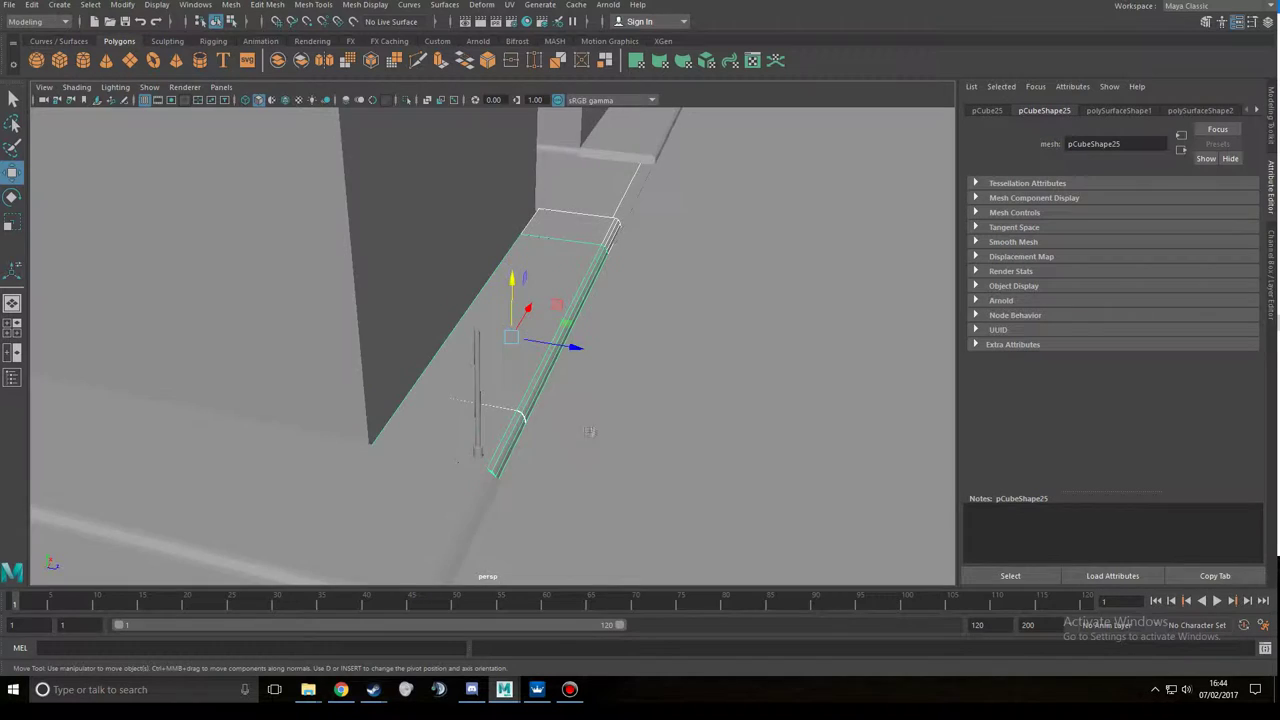
left_click_drag(200, 66, 300, 300, "alt")
- Create a polygon cylinder from the shelf and move it up against the pole
left_click(190, 290)
left_click_drag(300, 350, 500, 330, "alt")
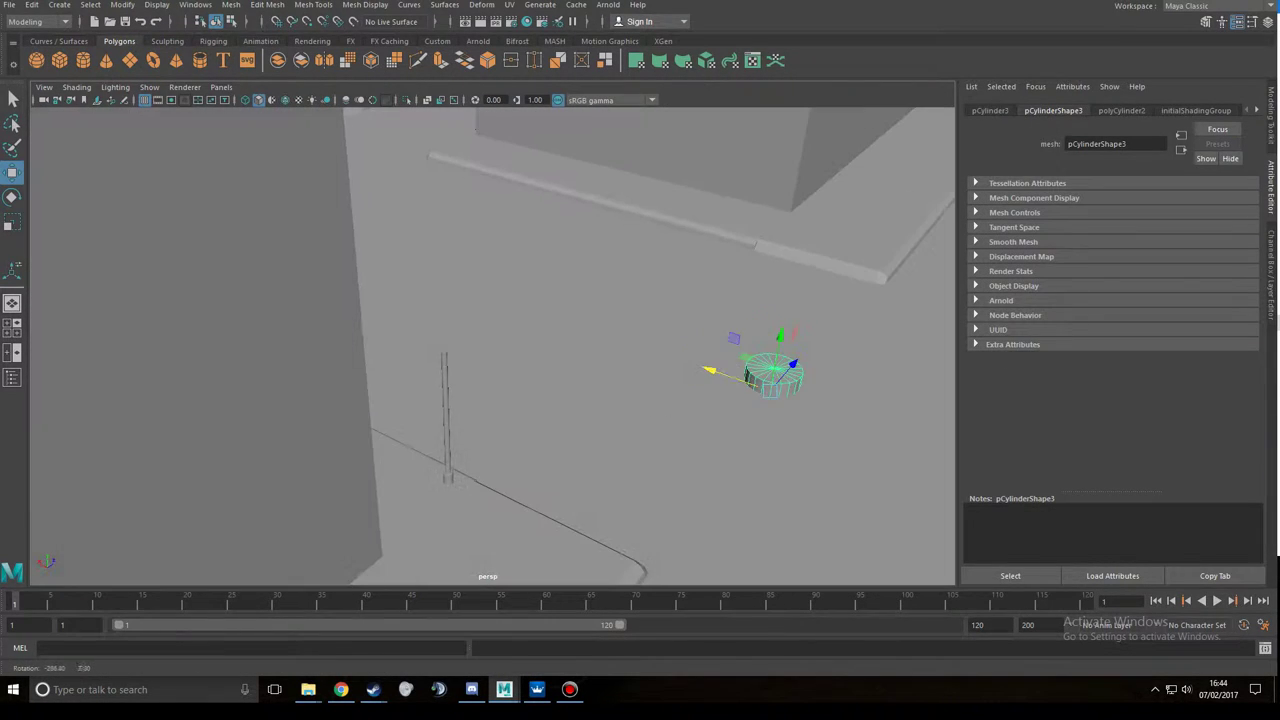
left_click_drag(638, 356, 521, 451, "alt")
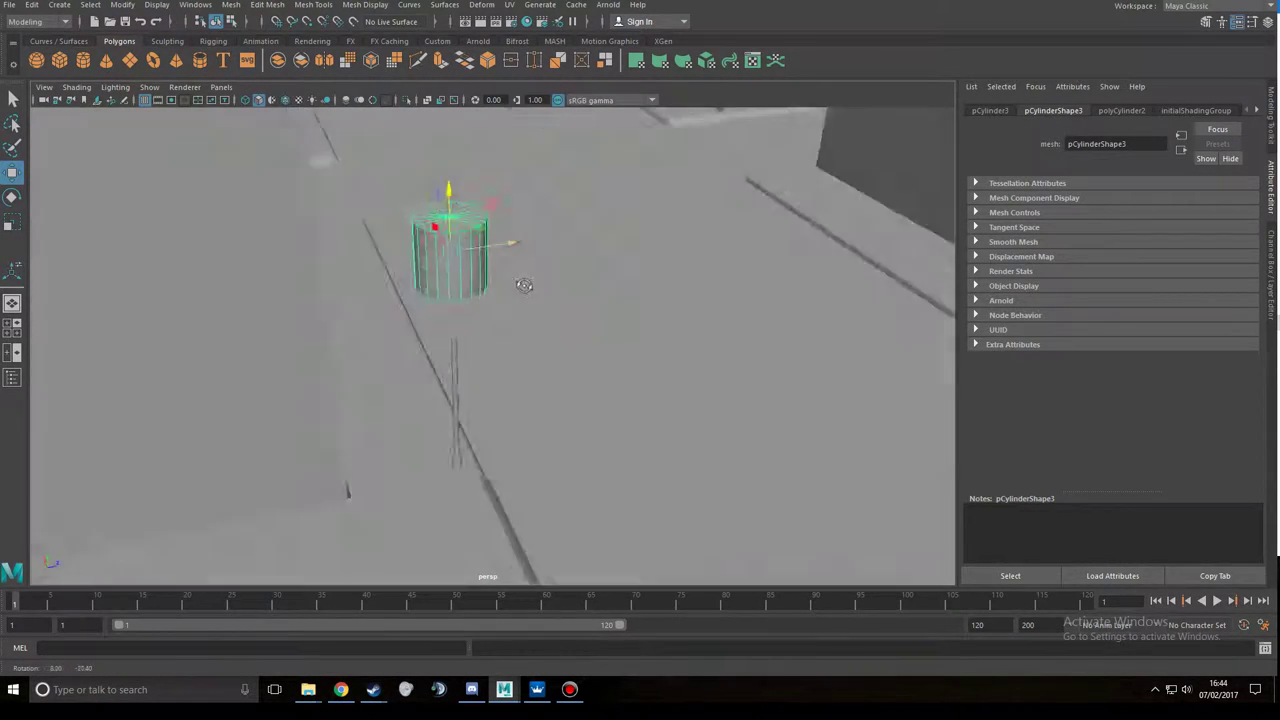
mouse_move(455, 420)
left_mouse_down("alt")
mouse_move(440, 132)
mouse_move(542, 370)
mouse_move(531, 306)
mouse_move(543, 343)
mouse_move(486, 343)
mouse_move(610, 308)
mouse_move(733, 355)
left_mouse_up("alt")
key("e")
key("w")
mouse_move(676, 326)
left_mouse_down("alt")
mouse_move(766, 409)
mouse_move(530, 352)
mouse_move(557, 403)
mouse_move(571, 357)
left_mouse_up("alt")
- Rotate and scale the cylinder so it lies horizontally as a thin arm
key("e")
key("w")
scroll(545, 390, "up", 3)
key("r")
mouse_move(532, 410)
left_mouse_down("alt")
mouse_move(565, 390)
mouse_move(214, 482)
left_mouse_up("alt")
scroll(570, 380, "up", 5)
scroll(584, 421, "up", 5)
scroll(584, 421, "down", 5)
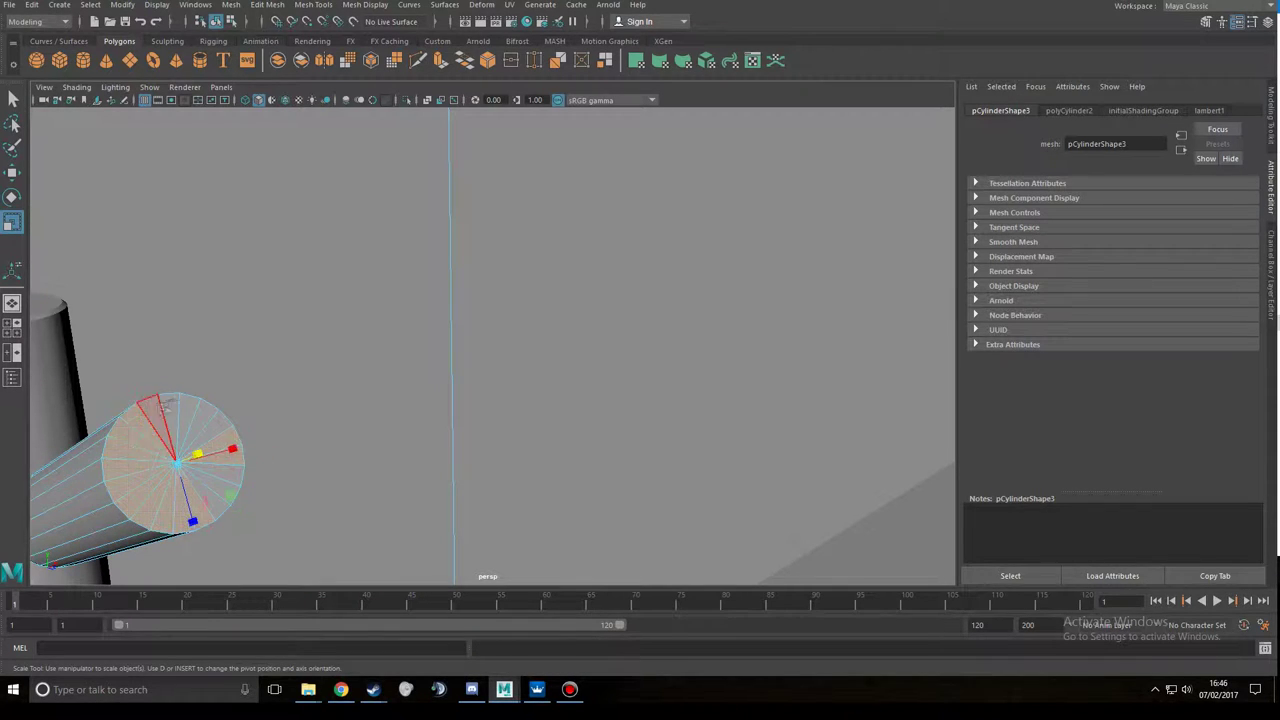
- Orbit out to see the pole and select the first arm cylinder
left_click_drag(195, 484, 555, 396, "alt")
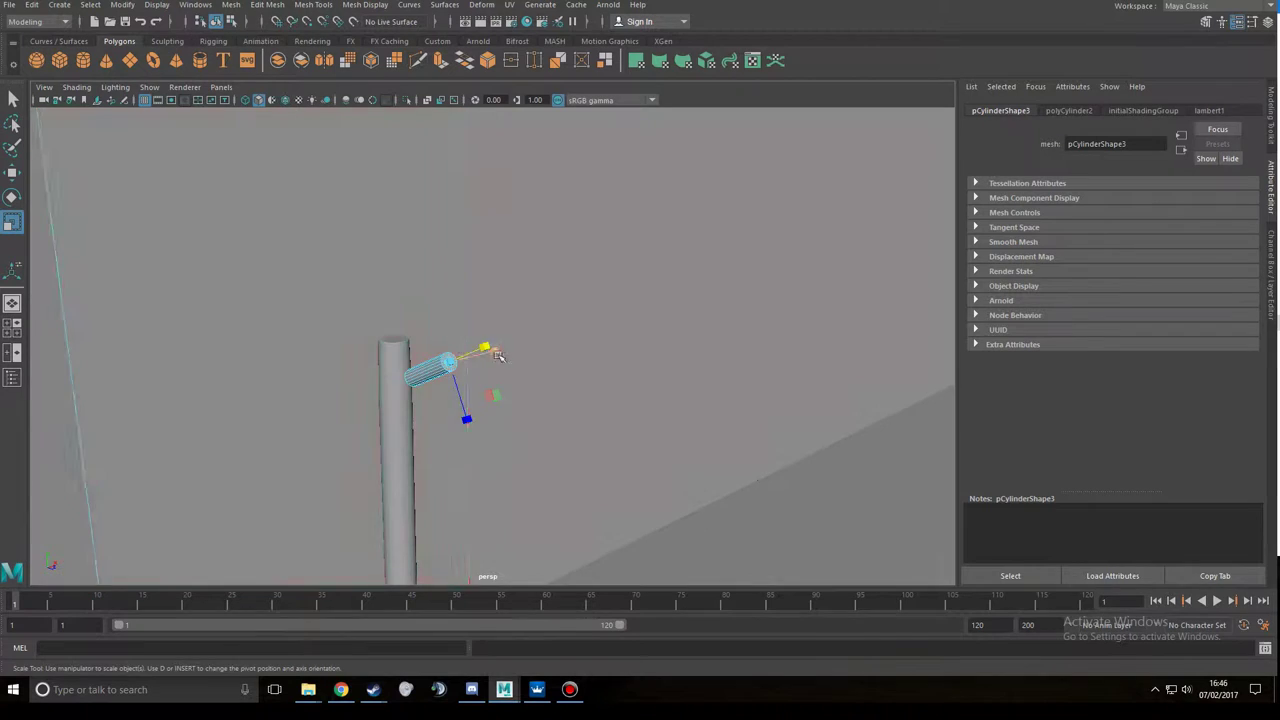
key("w")
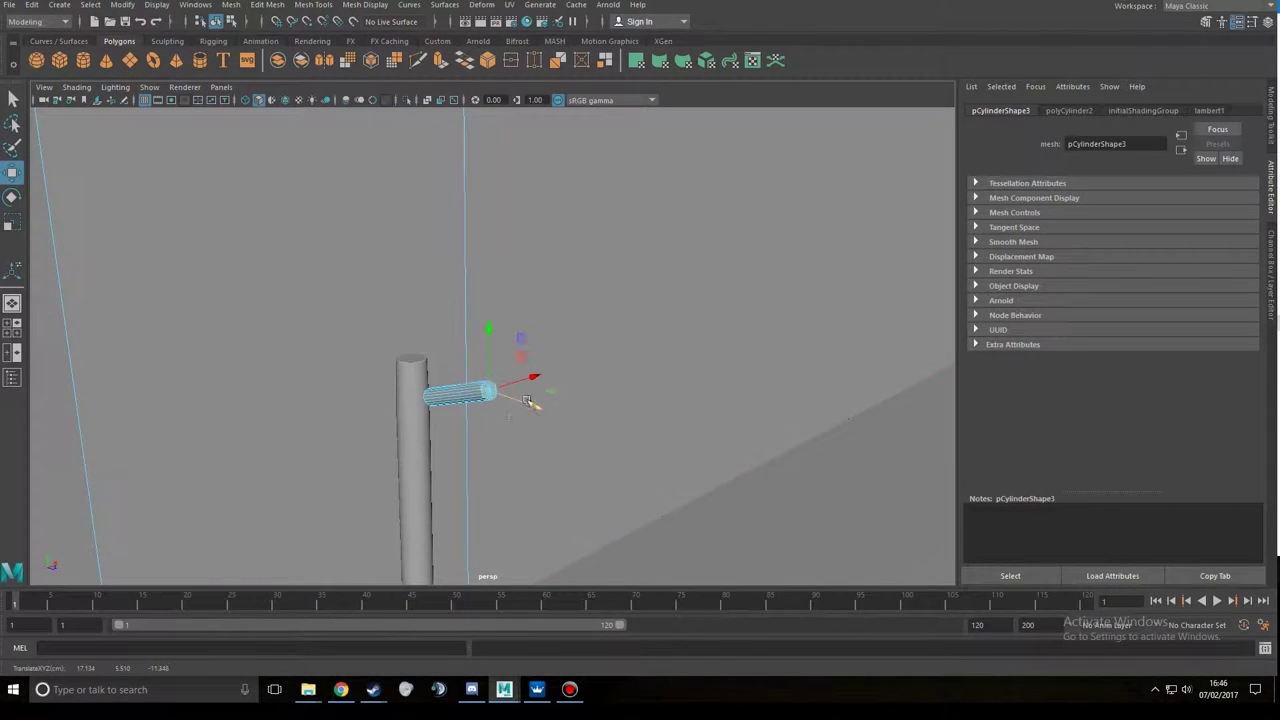
left_click_drag(527, 400, 518, 383, "alt")
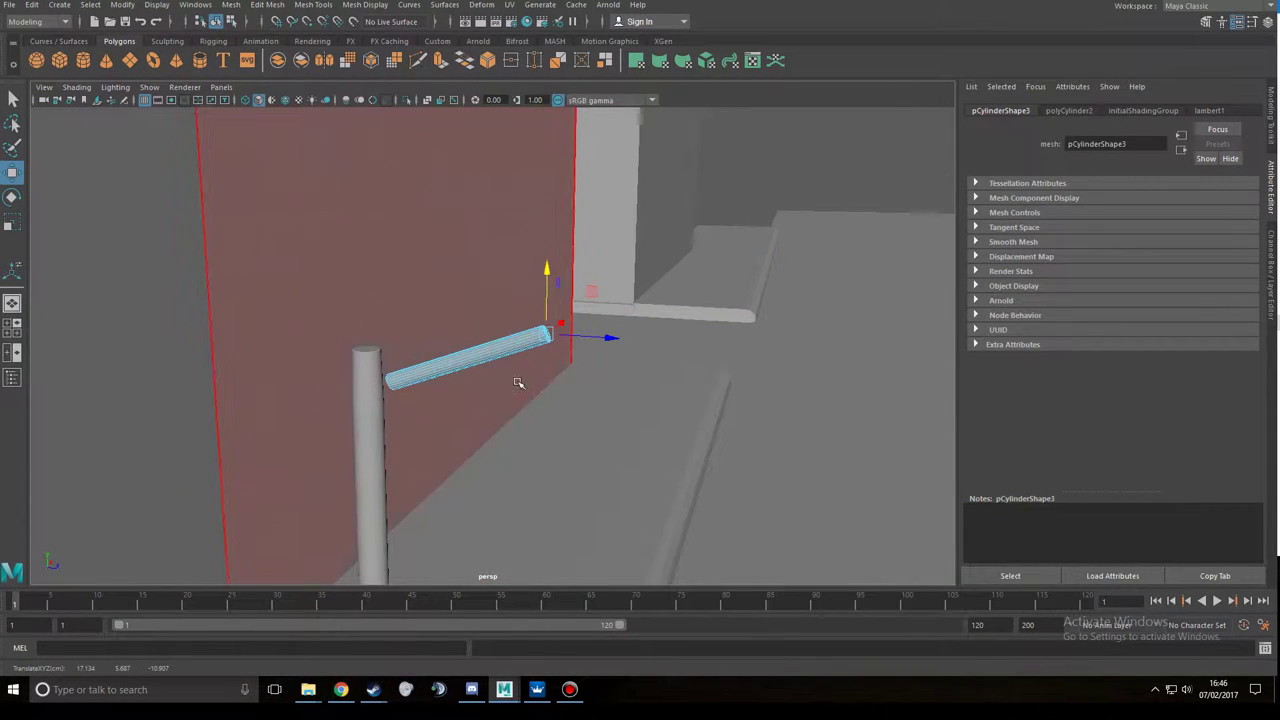
right_click_drag(577, 335, 586, 290)
left_click_drag(560, 345, 528, 397, "alt")
- Duplicate the arm piece and slide and raise the copy to continue the arm
key("ctrl+d")
mouse_move(580, 357)
left_mouse_down()
mouse_move(700, 366)
mouse_move(647, 280)
left_mouse_up()
key("e")
key("w")
left_click_drag(700, 328, 656, 298)
mouse_move(730, 319)
left_mouse_down()
mouse_move(676, 270)
mouse_move(563, 377)
left_mouse_up()
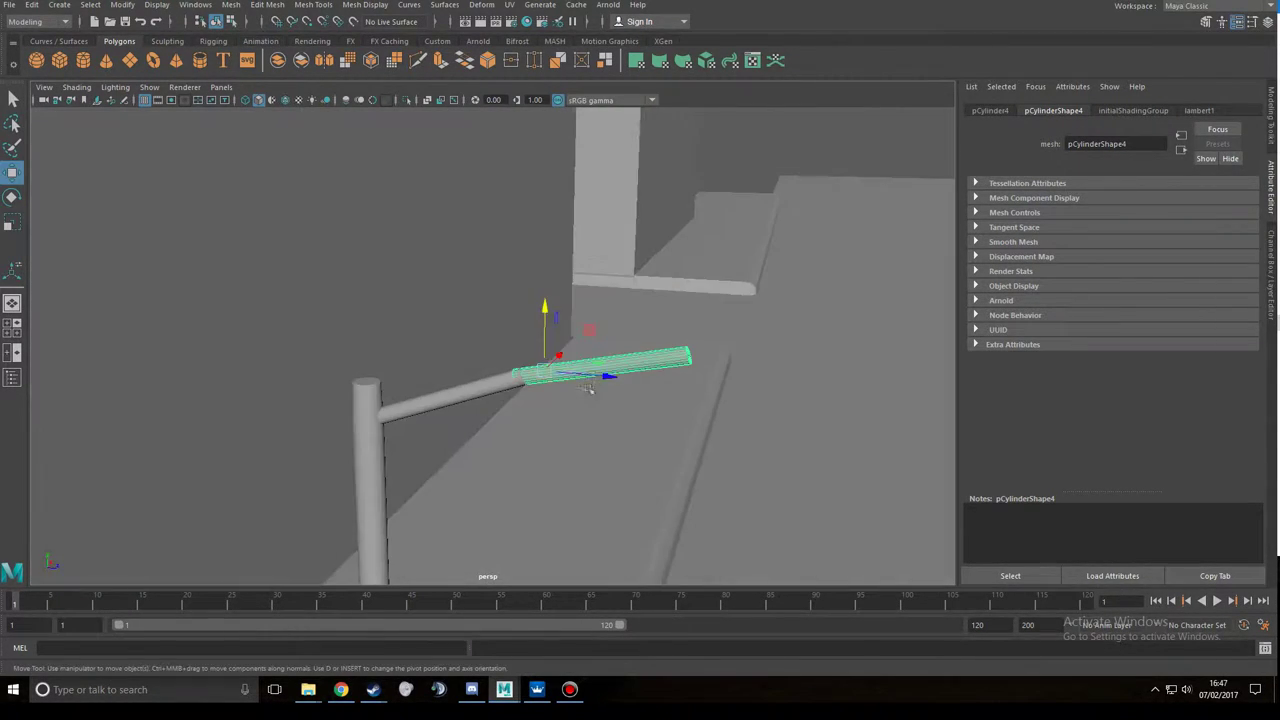
key("w")
mouse_move(540, 392)
left_mouse_down("alt")
mouse_move(420, 412)
mouse_move(699, 399)
left_mouse_up("alt")
key("w")
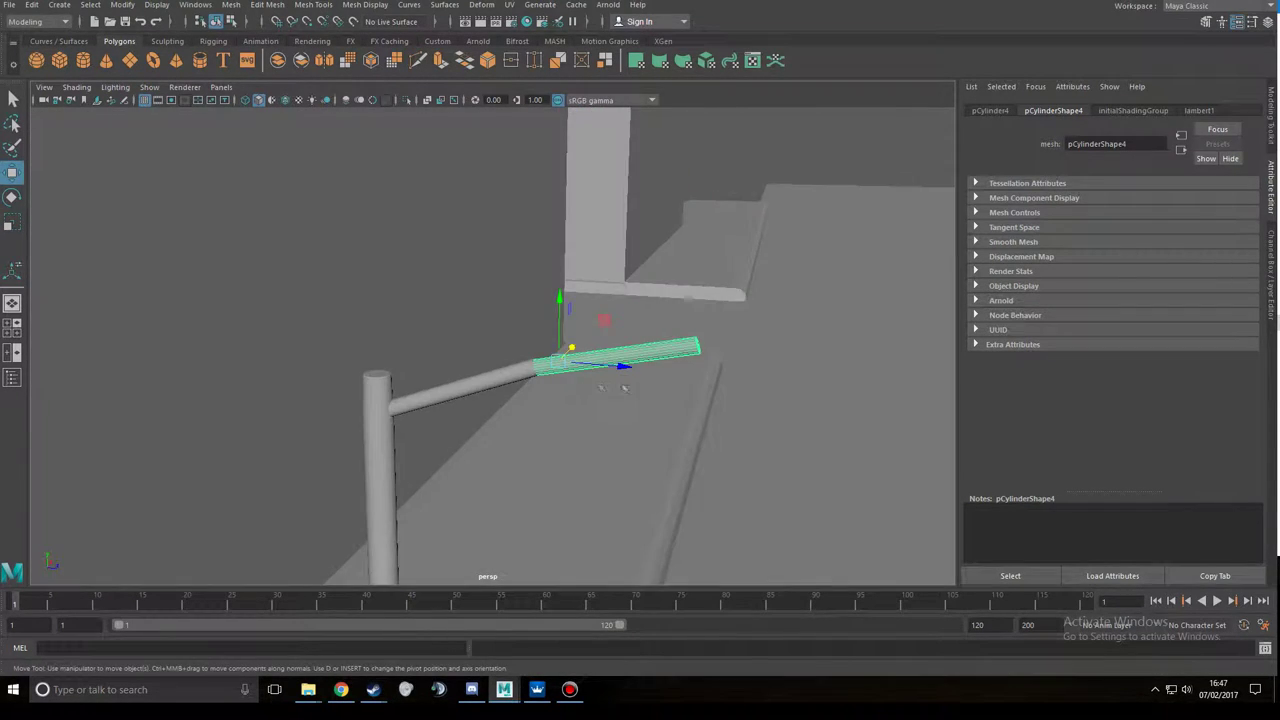
key("e")
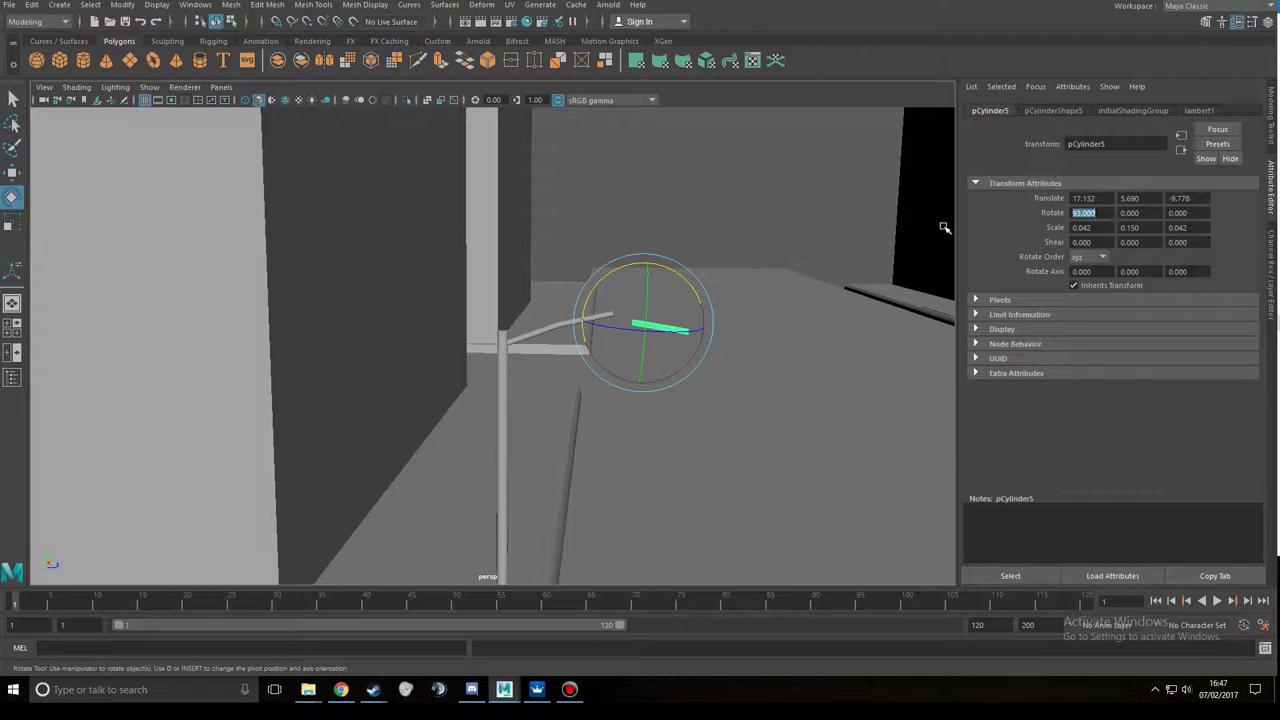
- Set the segment's Rotate X to 80 and move it to meet the arm's end
type("80")
key("Return")
key("w")
mouse_move(600, 390)
left_mouse_down("alt")
mouse_move(495, 390)
mouse_move(540, 343)
mouse_move(500, 328)
left_mouse_up("alt")
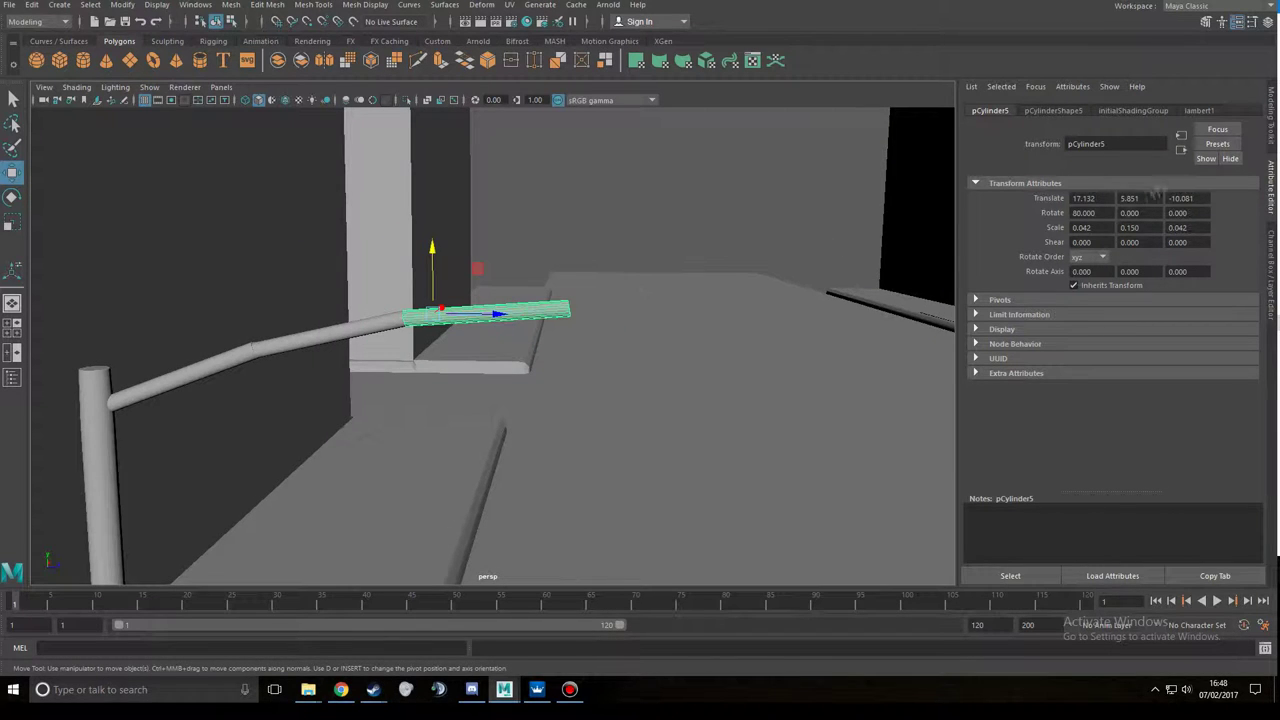
mouse_move(540, 320)
left_mouse_down("alt")
mouse_move(458, 336)
mouse_move(489, 306)
mouse_move(430, 390)
mouse_move(545, 305)
mouse_move(537, 323)
mouse_move(571, 360)
mouse_move(537, 260)
mouse_move(557, 289)
mouse_move(514, 363)
mouse_move(745, 264)
mouse_move(640, 330)
mouse_move(671, 383)
left_mouse_up("alt")
key("r")
key("w")
key("r")
key("w")
- Duplicate the segment and scale the copy into a small upright cylinder (0.039, 0.175, 0.039)
key("ctrl+d")
mouse_move(548, 337)
left_mouse_down()
mouse_move(615, 342)
mouse_move(565, 403)
left_mouse_up()
left_click(428, 420)
mouse_move(428, 420)
left_mouse_down("alt")
mouse_move(400, 465)
mouse_move(420, 470)
mouse_move(440, 425)
mouse_move(505, 435)
mouse_move(435, 424)
mouse_move(455, 380)
left_mouse_up("alt")
key("r")
left_click(466, 353)
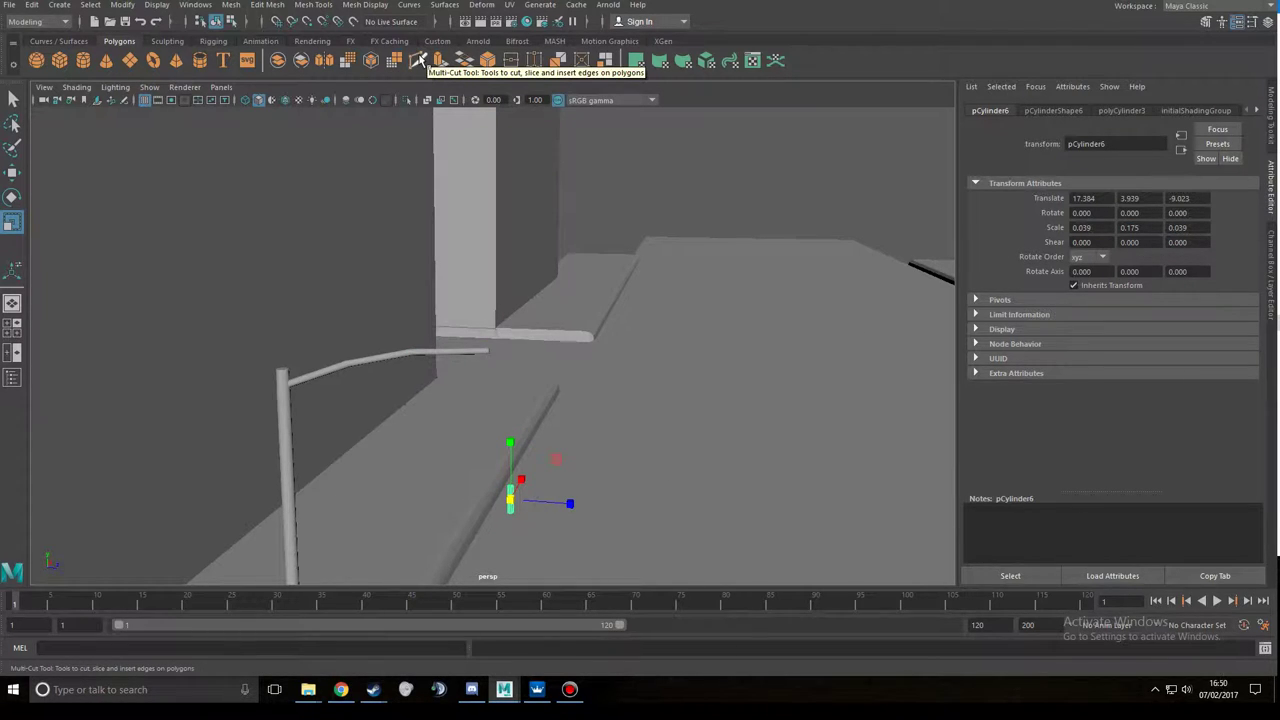
- Raise the small cylinder, rotate it 90° on X and place it next to the arm
key("w")
left_click_drag(510, 470, 510, 340)
scroll(600, 428, "up", 3)
key("r")
key("e")
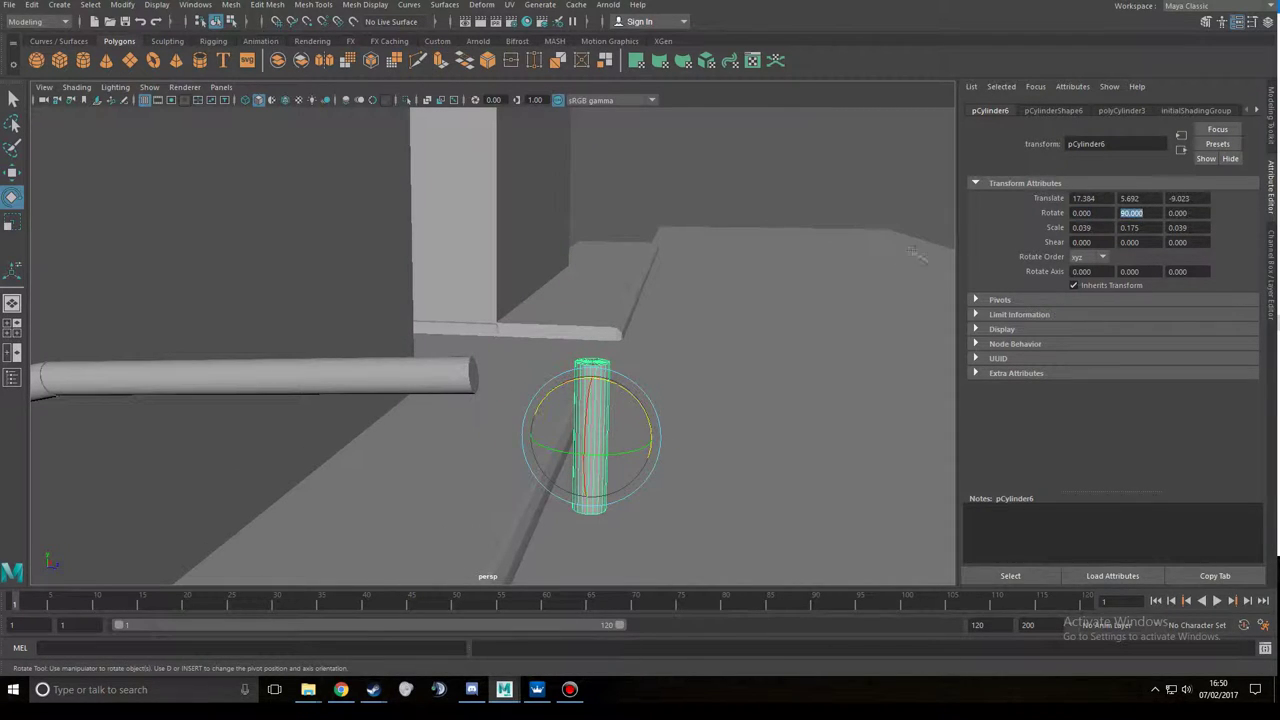
type("w")
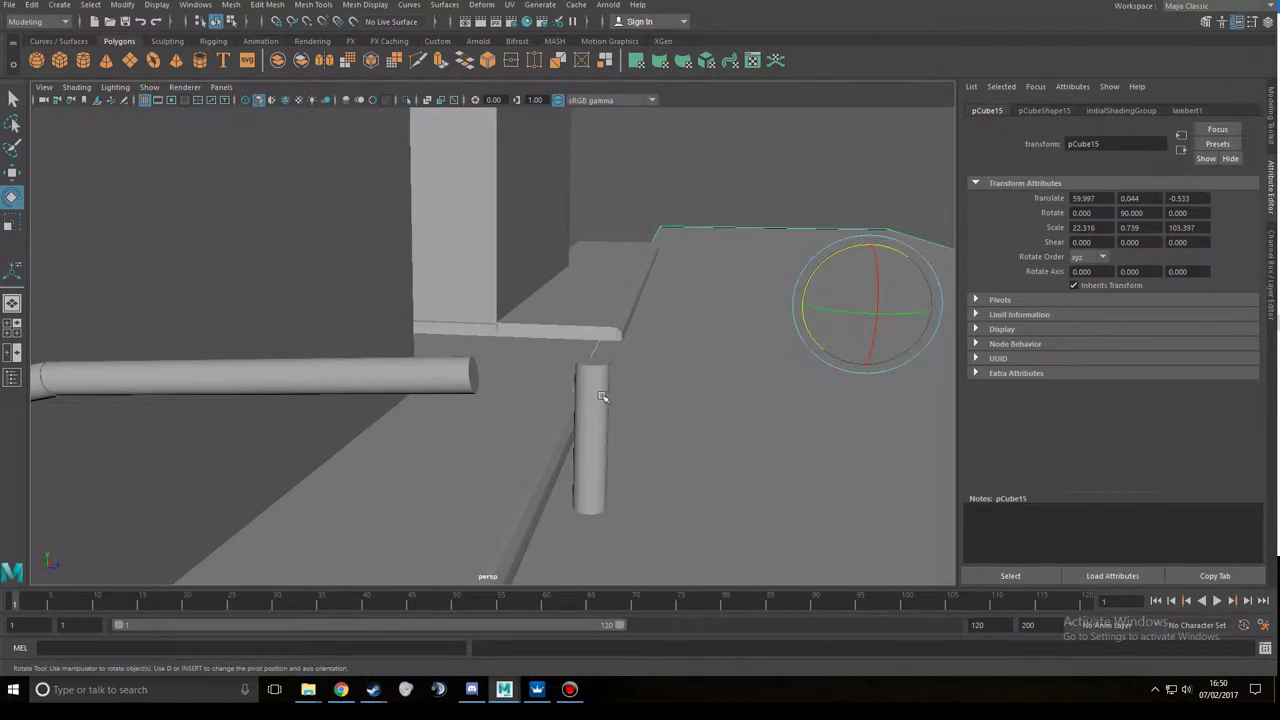
type("0")
key("Return")
mouse_move(596, 420)
left_mouse_down()
mouse_move(540, 402)
mouse_move(565, 375)
mouse_move(380, 409)
mouse_move(517, 406)
mouse_move(490, 405)
mouse_move(634, 380)
left_mouse_up()
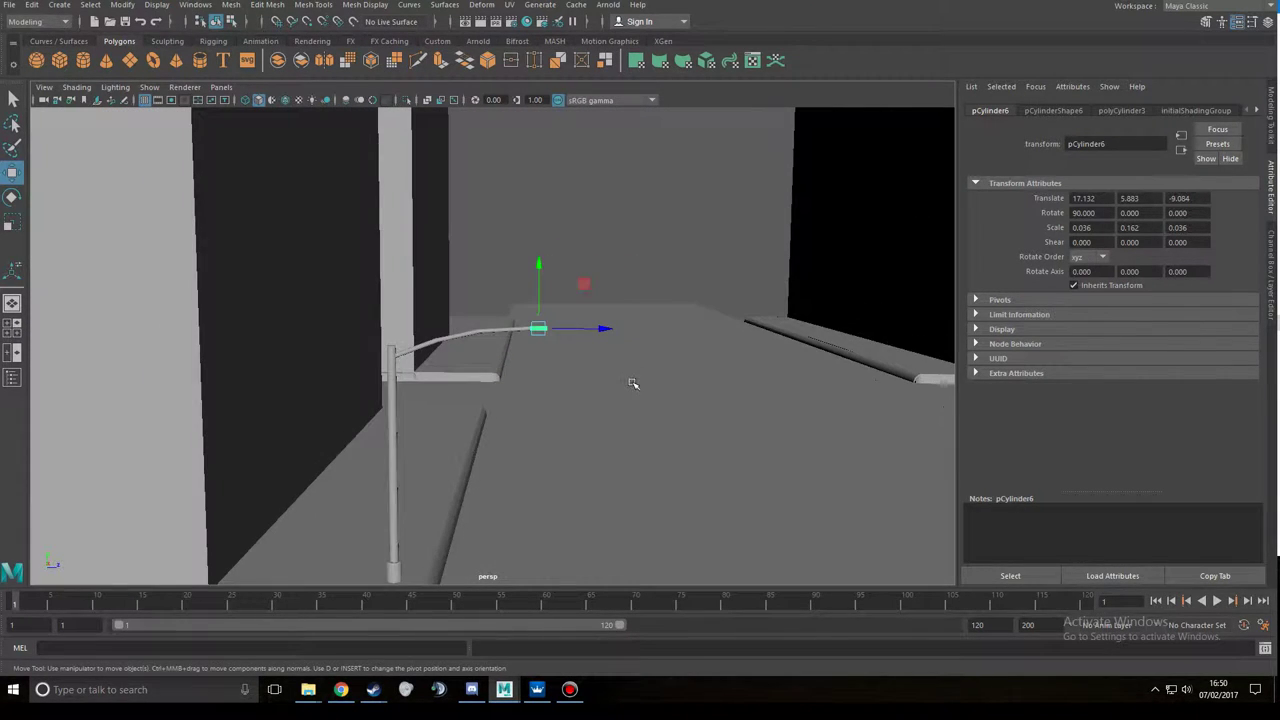
right_click_drag(654, 377, 672, 340, "alt")
mouse_move(672, 340)
left_mouse_down("alt")
mouse_move(654, 337)
mouse_move(660, 374)
left_mouse_up("alt")
left_click(654, 337)
- Raise the vertical lamp pole slightly and add a new polygon sphere
mouse_move(572, 303)
left_mouse_down("alt")
mouse_move(591, 351)
mouse_move(420, 532)
left_mouse_up("alt")
left_click(420, 532)
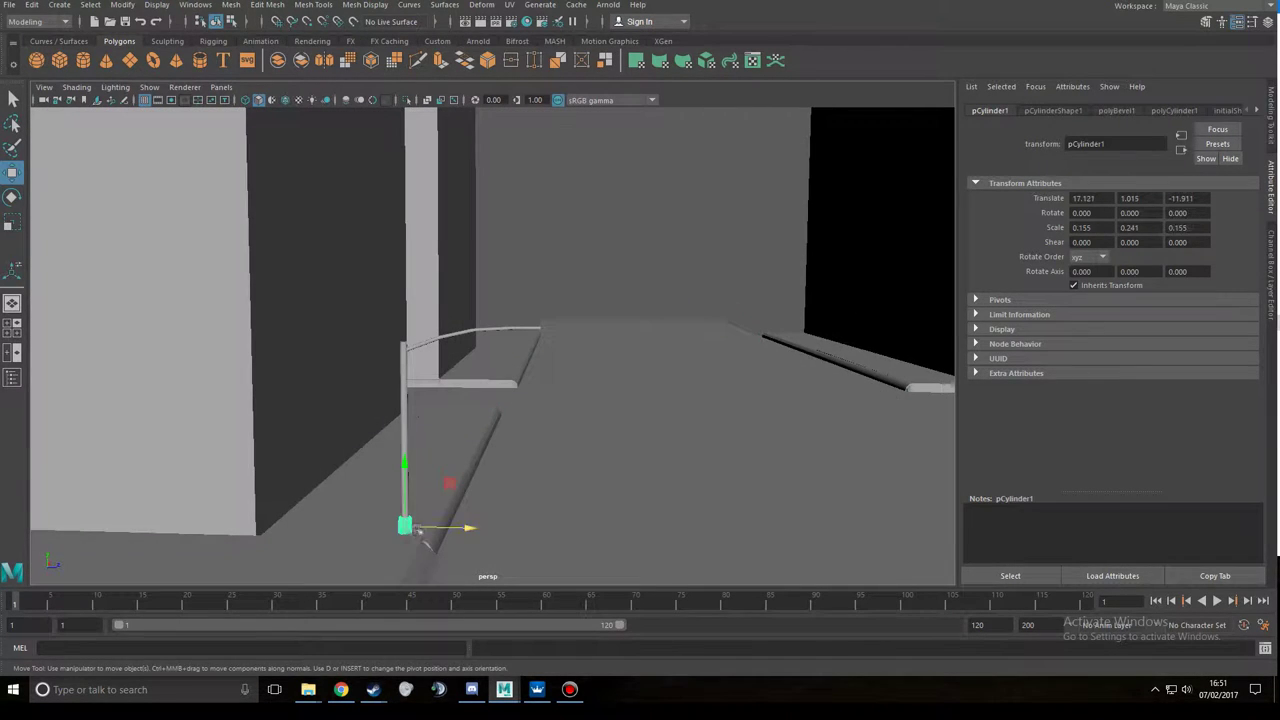
key("w")
left_click_drag(497, 491, 608, 457, "alt")
mouse_move(424, 470)
left_mouse_down()
mouse_move(424, 440)
mouse_move(563, 486)
mouse_move(551, 414)
mouse_move(699, 428)
mouse_move(676, 432)
left_mouse_up()
left_click(424, 432)
scroll(552, 414, "up", 3)
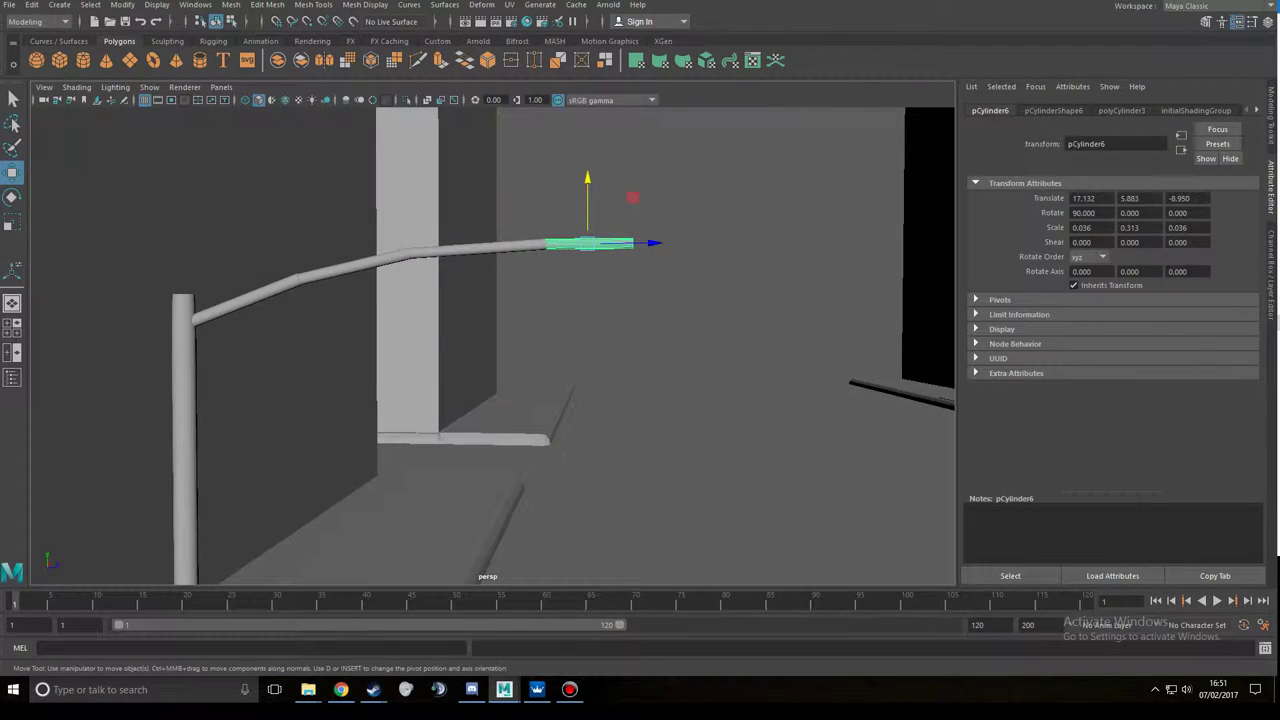
left_click(36, 60)
left_click_drag(40, 65, 566, 360, "alt")
- Shrink the sphere and move it up beside the lamp arm
key("f")
left_click_drag(857, 323, 517, 284)
key("r")
left_click_drag(777, 328, 720, 298)
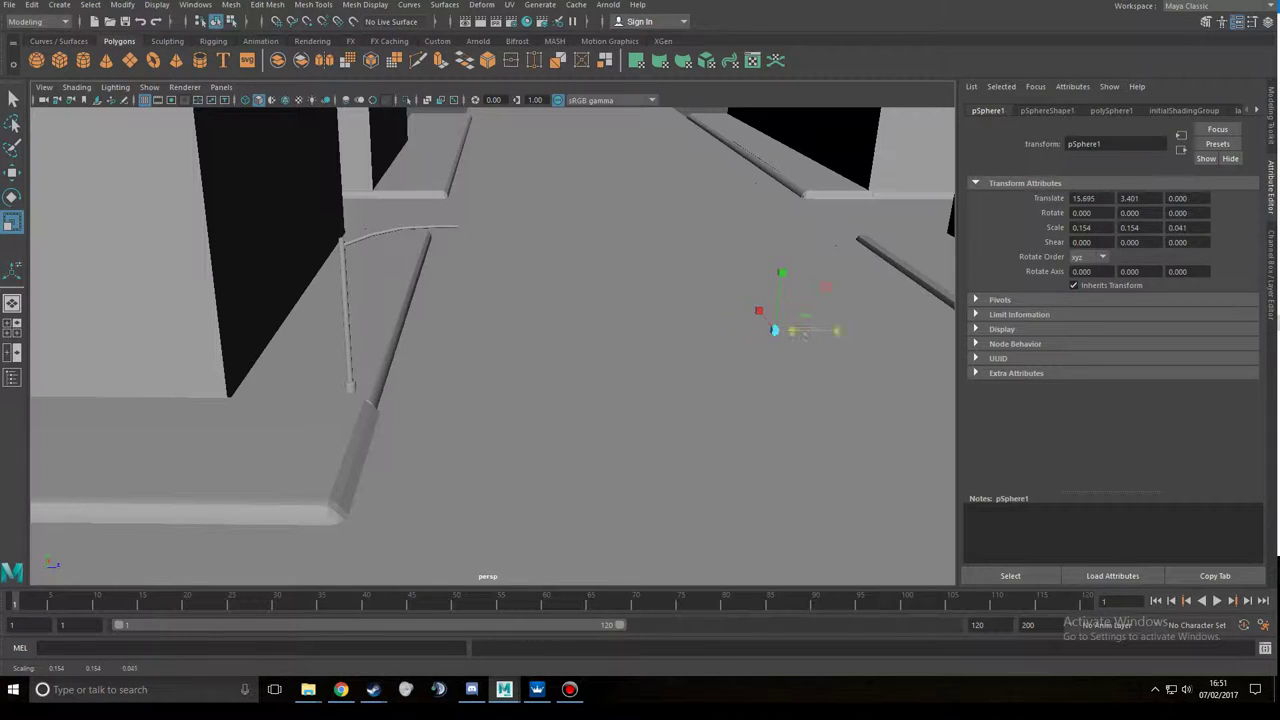
mouse_move(577, 317)
left_mouse_down("alt")
mouse_move(464, 209)
mouse_move(520, 400)
mouse_move(490, 330)
left_mouse_up("alt")
mouse_move(560, 360)
left_mouse_down("alt")
mouse_move(650, 330)
mouse_move(545, 230)
mouse_move(480, 380)
mouse_move(497, 305)
left_mouse_up("alt")
key("r")
- Delete the sphere's upper faces to leave a half-sphere shade
right_click(497, 305)
left_click(499, 414)
left_click_drag(499, 414, 480, 420, "alt")
left_click(475, 415)
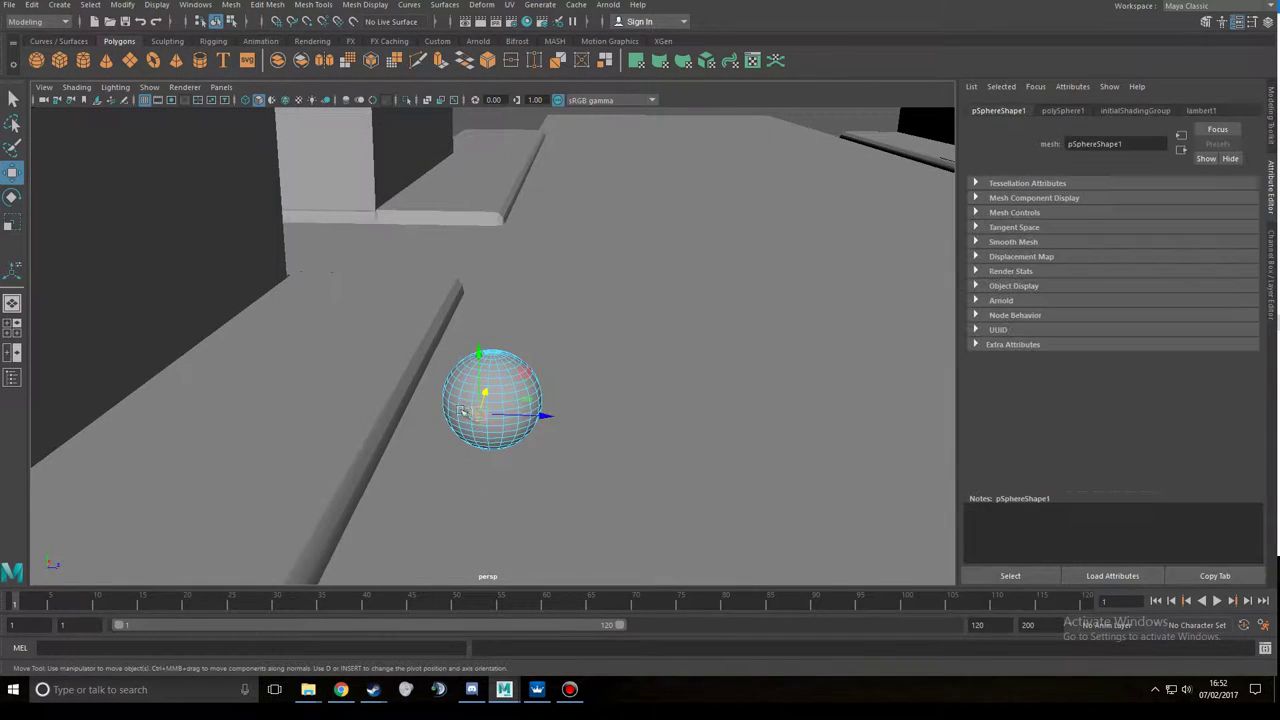
key("Delete")
key("Delete")
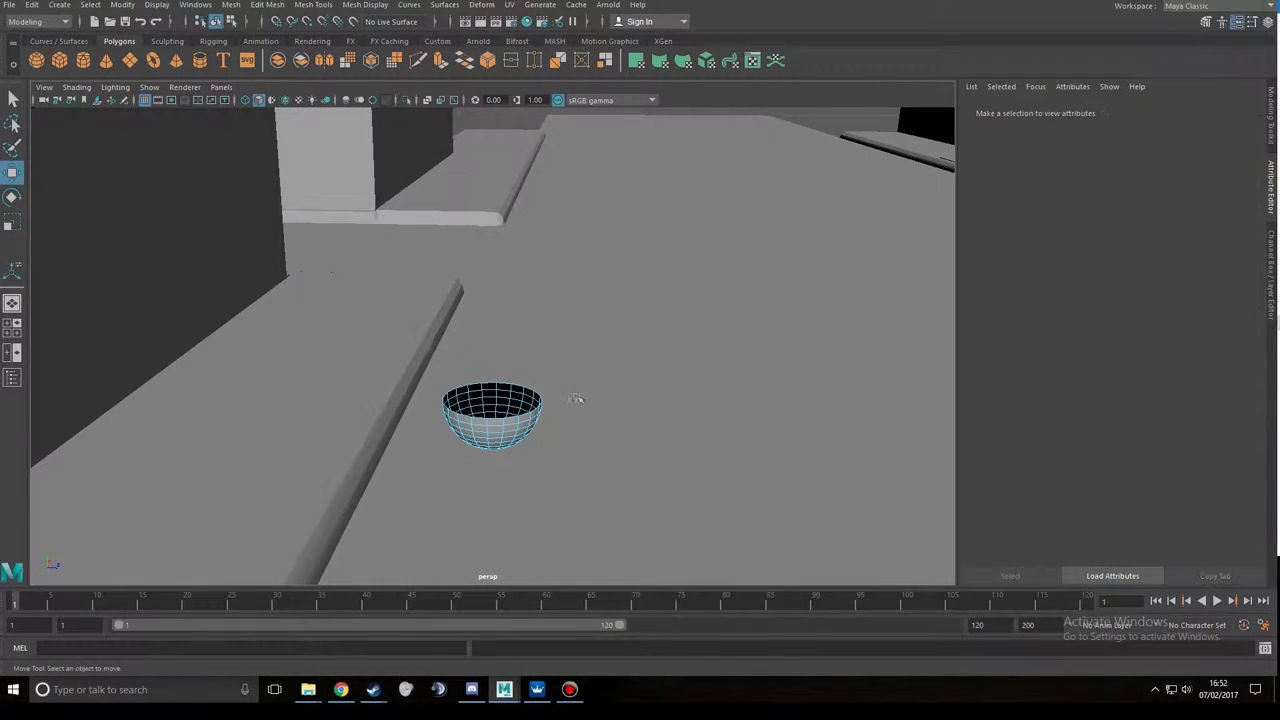
left_click_drag(400, 300, 330, 290, "alt")
- Move the half-sphere along the arm and shrink it to about 0.029, 0.064, 0.069
left_click(491, 380)
mouse_move(491, 380)
left_mouse_down("alt")
mouse_move(727, 245)
mouse_move(706, 236)
left_mouse_up("alt")
key("r")
left_click_drag(628, 230, 612, 226)
mouse_move(633, 167)
left_mouse_down("alt")
mouse_move(520, 260)
mouse_move(450, 280)
mouse_move(358, 181)
mouse_move(424, 188)
left_mouse_up("alt")
mouse_move(413, 246)
left_mouse_down("alt")
mouse_move(330, 258)
mouse_move(340, 225)
mouse_move(480, 300)
mouse_move(585, 330)
mouse_move(520, 330)
mouse_move(323, 429)
mouse_move(441, 345)
mouse_move(430, 380)
mouse_move(403, 363)
mouse_move(496, 289)
mouse_move(443, 334)
mouse_move(537, 397)
left_mouse_up("alt")
- Duplicate the half-sphere, adjust the copy, then select the curved lamp arm
key("ctrl+d")
key("w")
key("ctrl+z")
left_click(406, 354)
key("r")
key("w")
left_click(537, 397)
left_click(260, 365)
- Select the new cylinder's end cap face and pull it out into a long horizontal bar
mouse_move(265, 415)
left_mouse_down("alt")
mouse_move(300, 370)
mouse_move(393, 342)
mouse_move(340, 445)
mouse_move(608, 366)
mouse_move(512, 440)
left_mouse_up("alt")
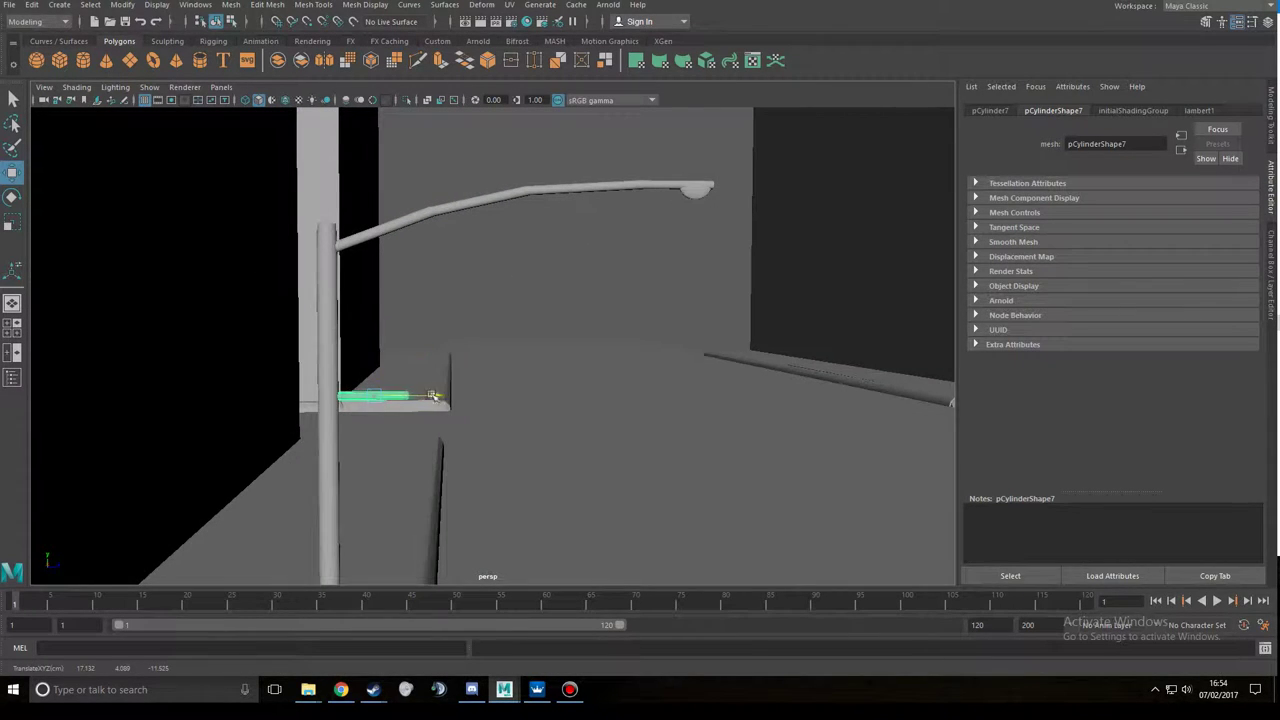
left_click_drag(452, 400, 392, 390, "alt")
key("r")
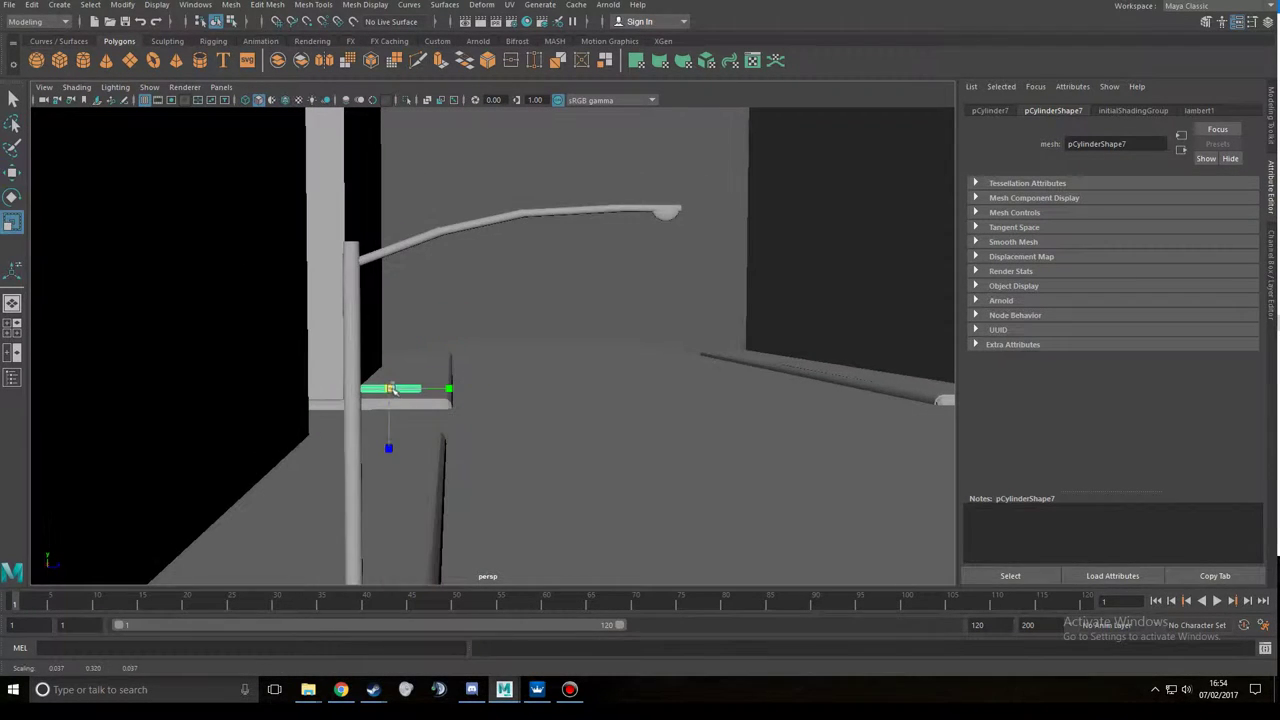
scroll(460, 397, "up", 3)
key("F10")
scroll(440, 430, "up", 3)
scroll(433, 446, "up", 2)
left_click(435, 447)
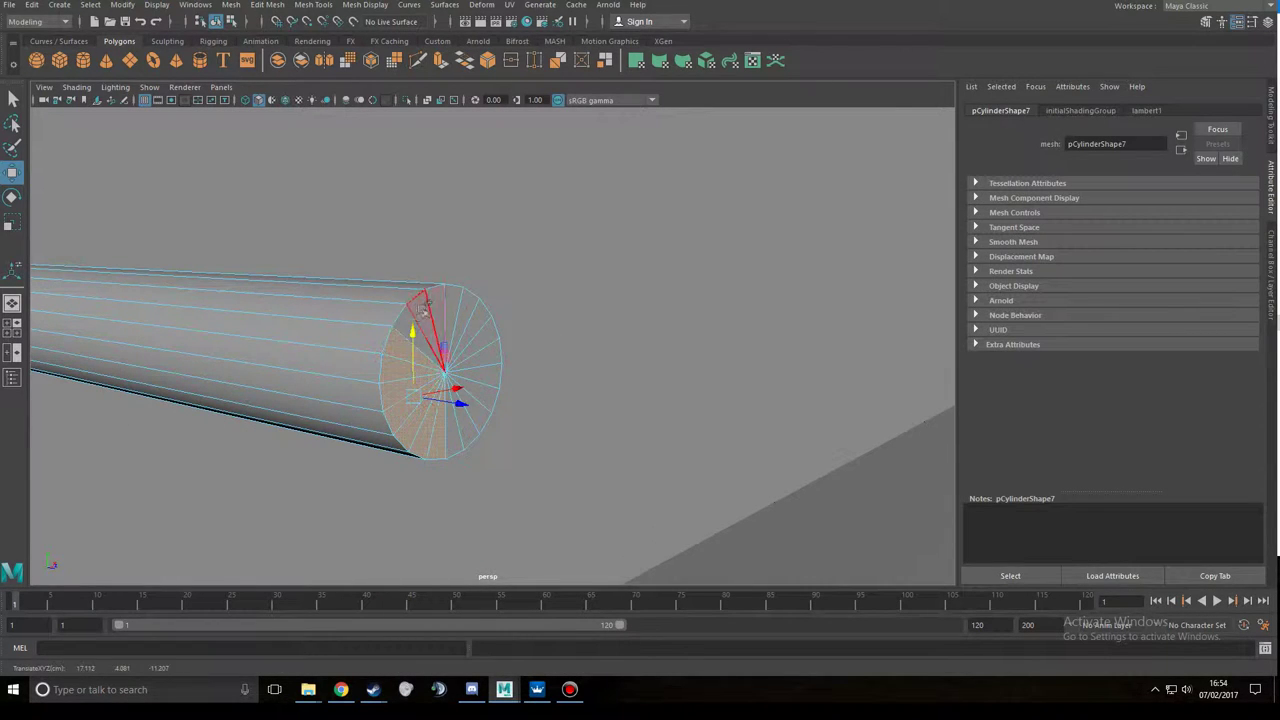
mouse_move(452, 447)
left_mouse_down("alt")
mouse_move(585, 309)
mouse_move(537, 391)
mouse_move(650, 362)
mouse_move(622, 355)
mouse_move(766, 443)
mouse_move(635, 403)
left_mouse_up("alt")
scroll(688, 314, "down", 5)
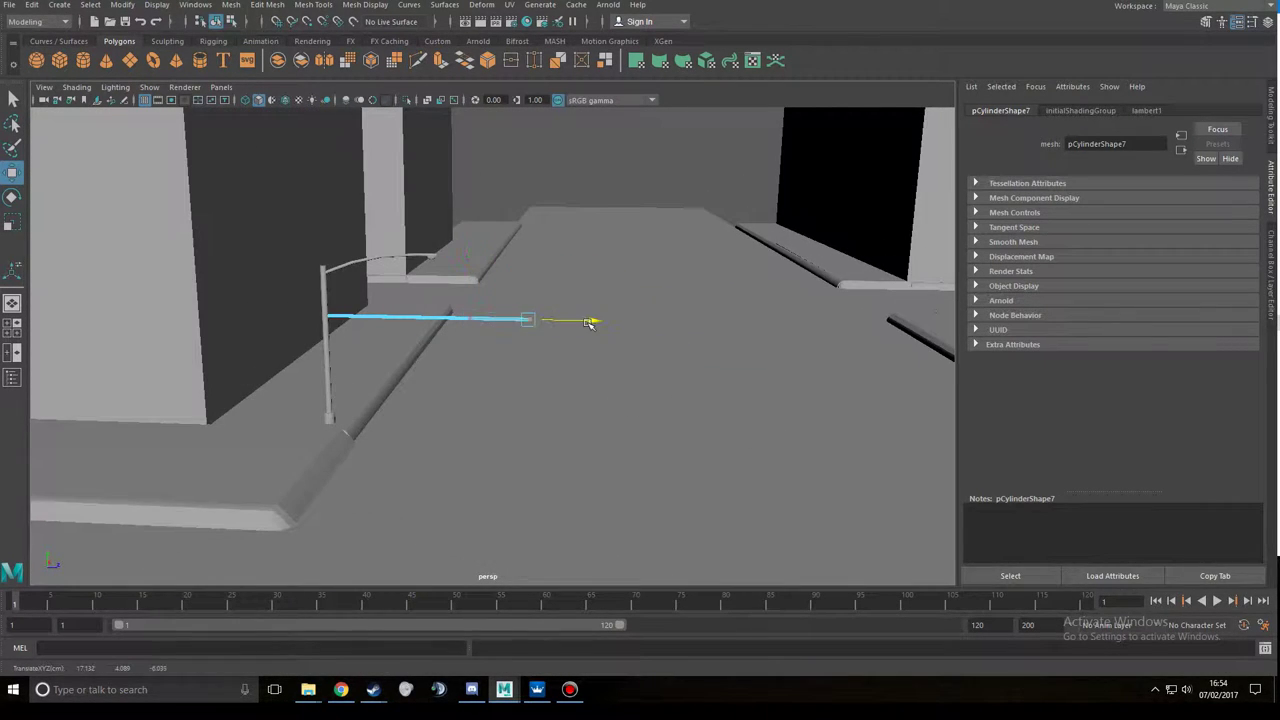
mouse_move(594, 322)
left_mouse_down("alt")
mouse_move(560, 357)
mouse_move(634, 289)
mouse_move(615, 307)
mouse_move(690, 307)
mouse_move(631, 354)
mouse_move(477, 351)
left_mouse_up("alt")
- Select the lamp's half-sphere shade and the arm-tip cylinder, and rescale the arm-tip cylinder
key("r")
key("F8")
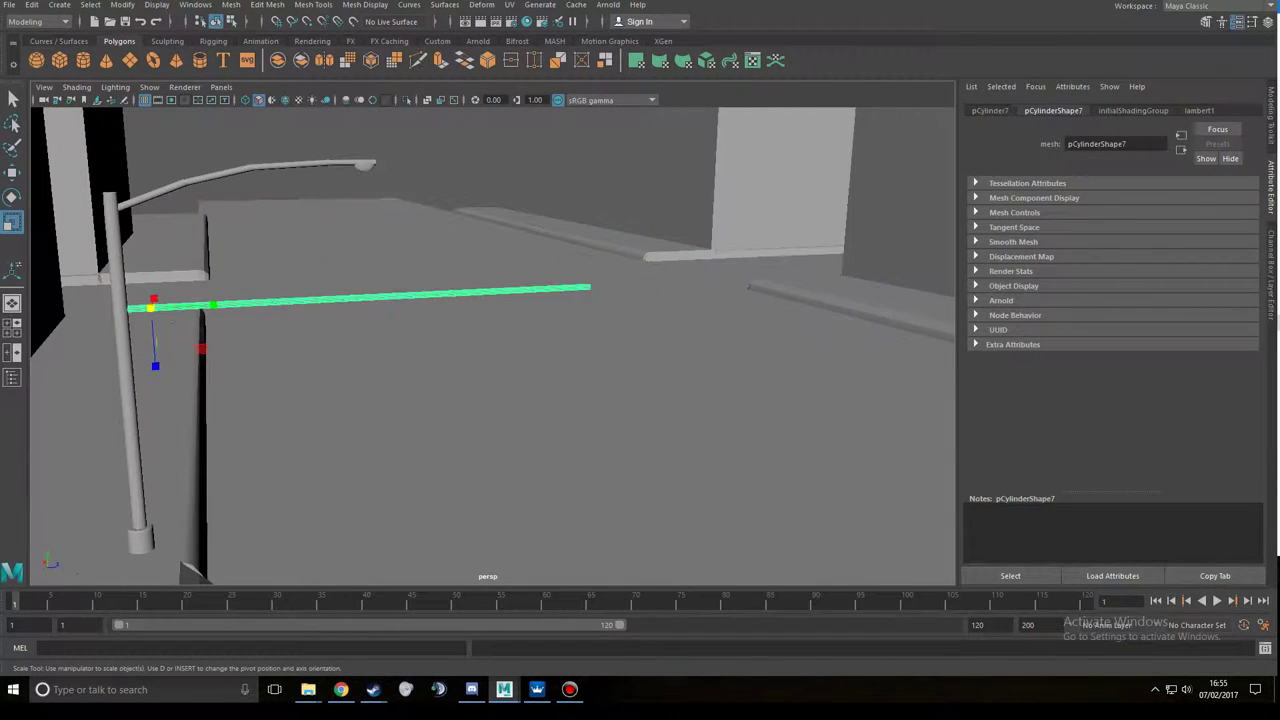
left_click_drag(675, 302, 323, 203, "alt")
left_click_drag(248, 292, 340, 200, "alt")
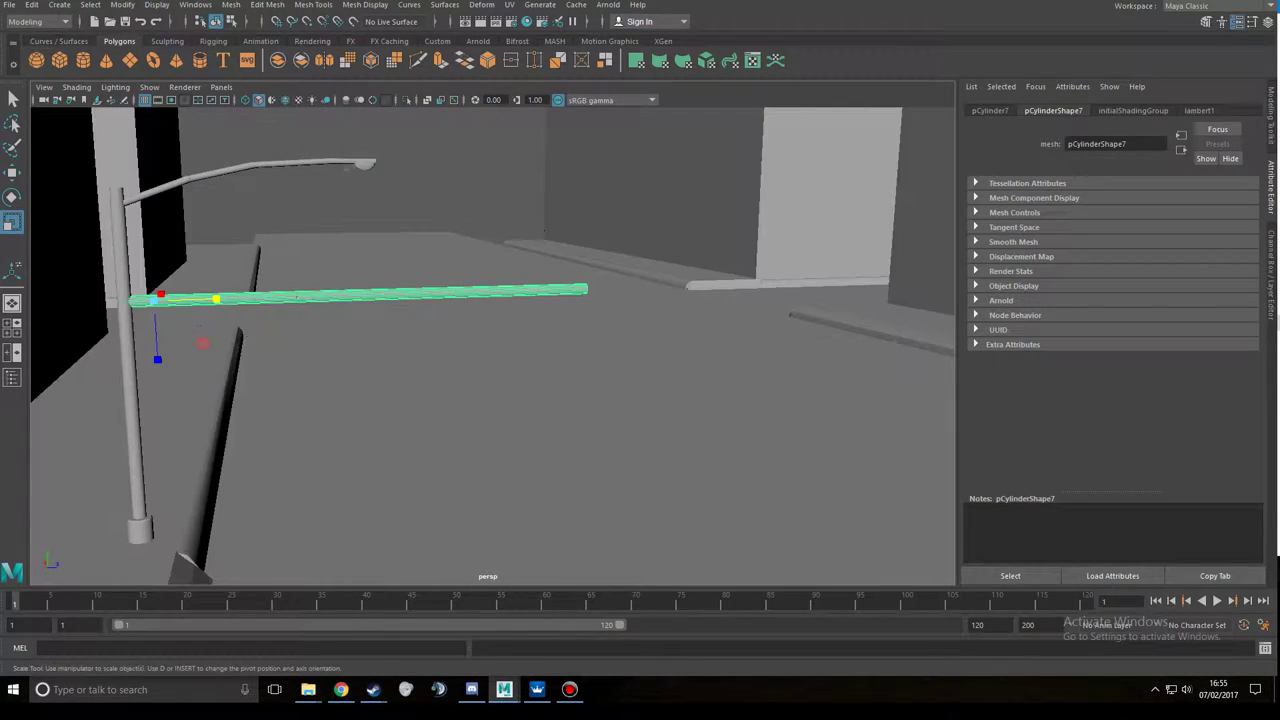
left_click(350, 161)
key("w")
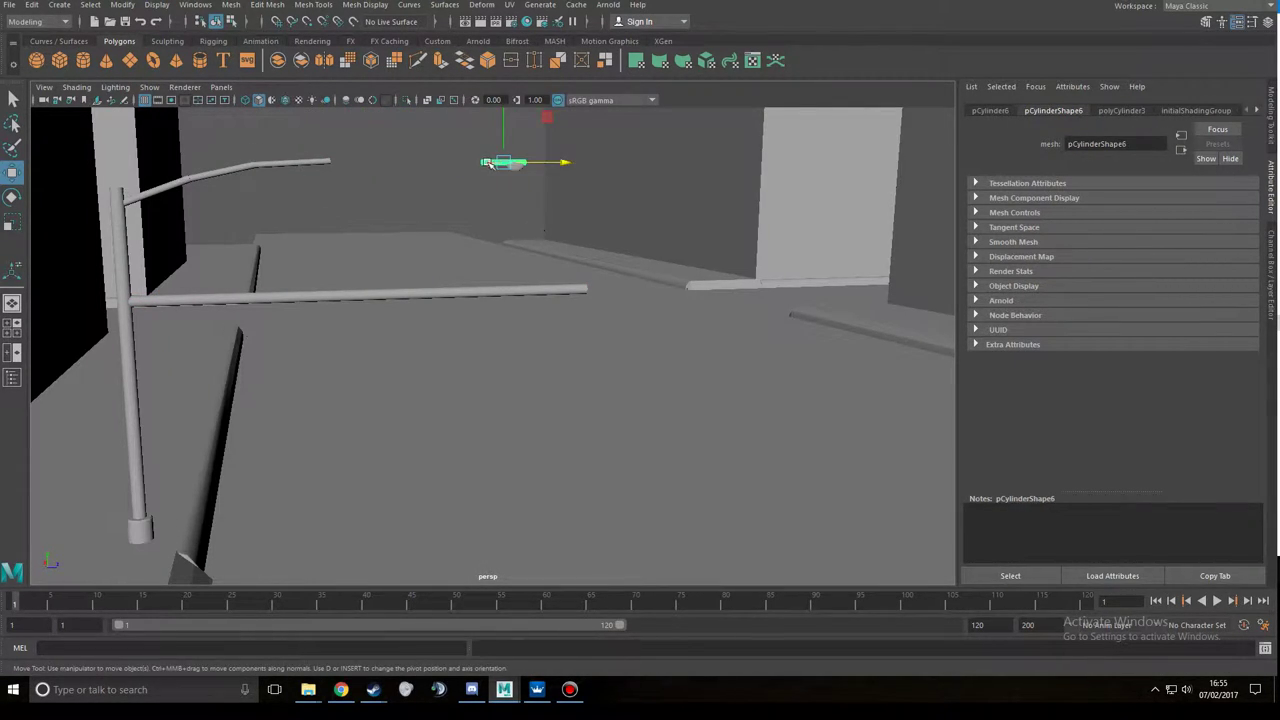
left_click(460, 165)
key("r")
left_click_drag(460, 165, 484, 184, "alt")
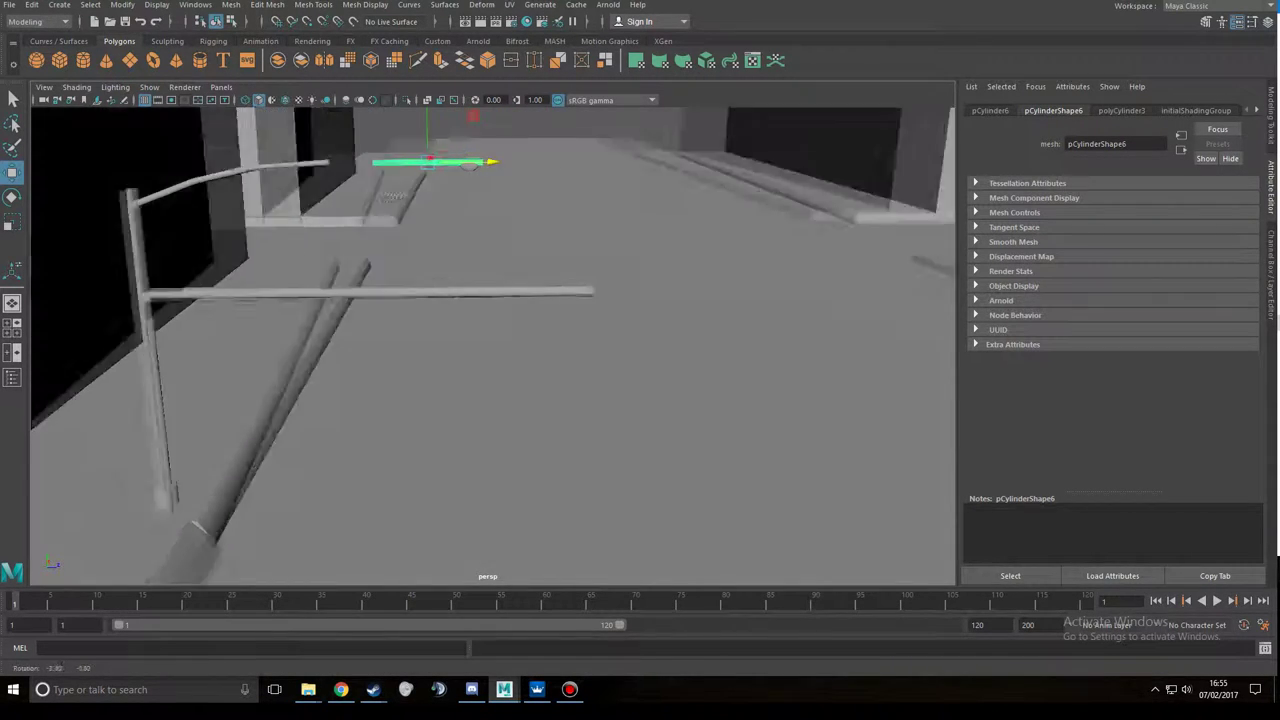
key("r")
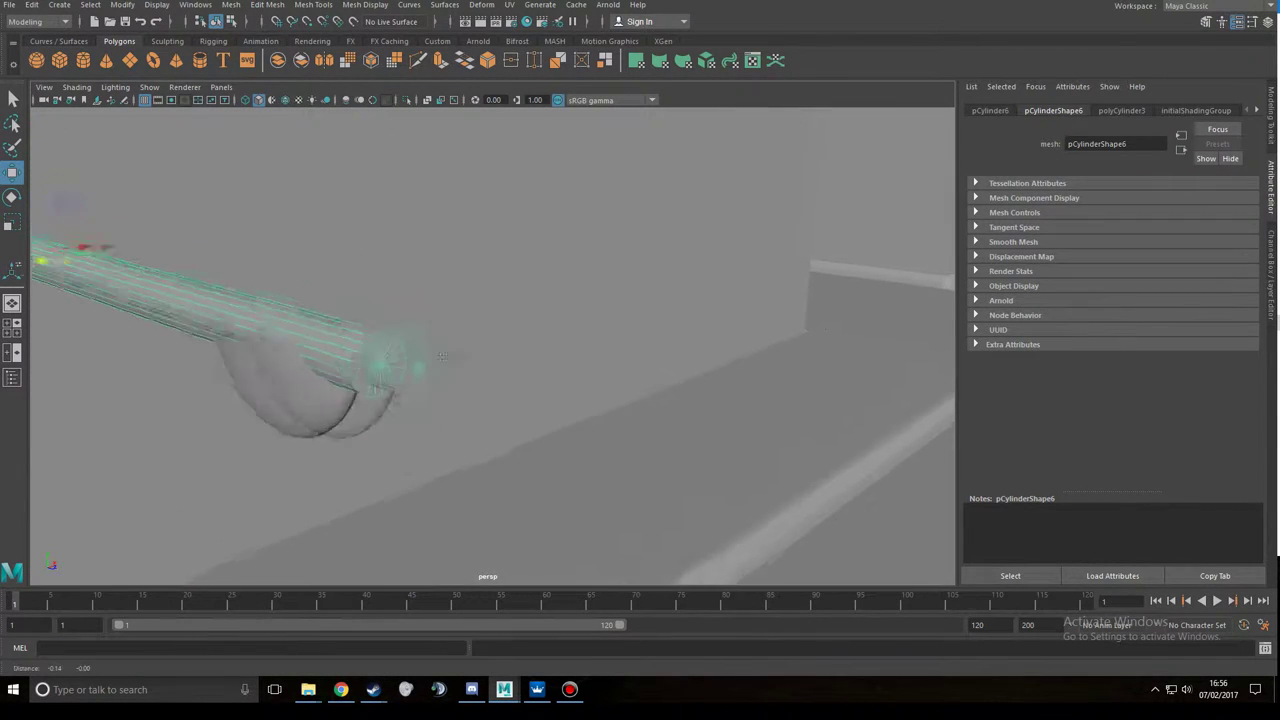
- Tilt the half-sphere shade so it sits under the arm
key("e")
left_click_drag(377, 400, 427, 323)
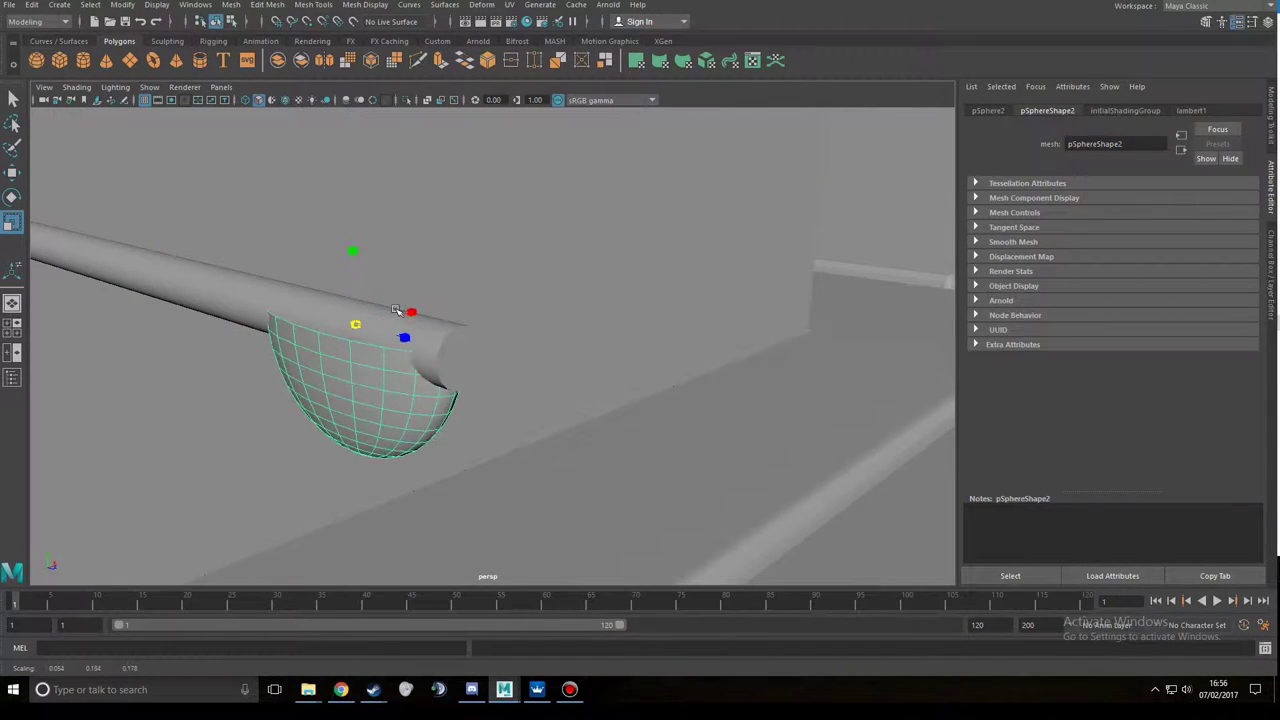
key("w")
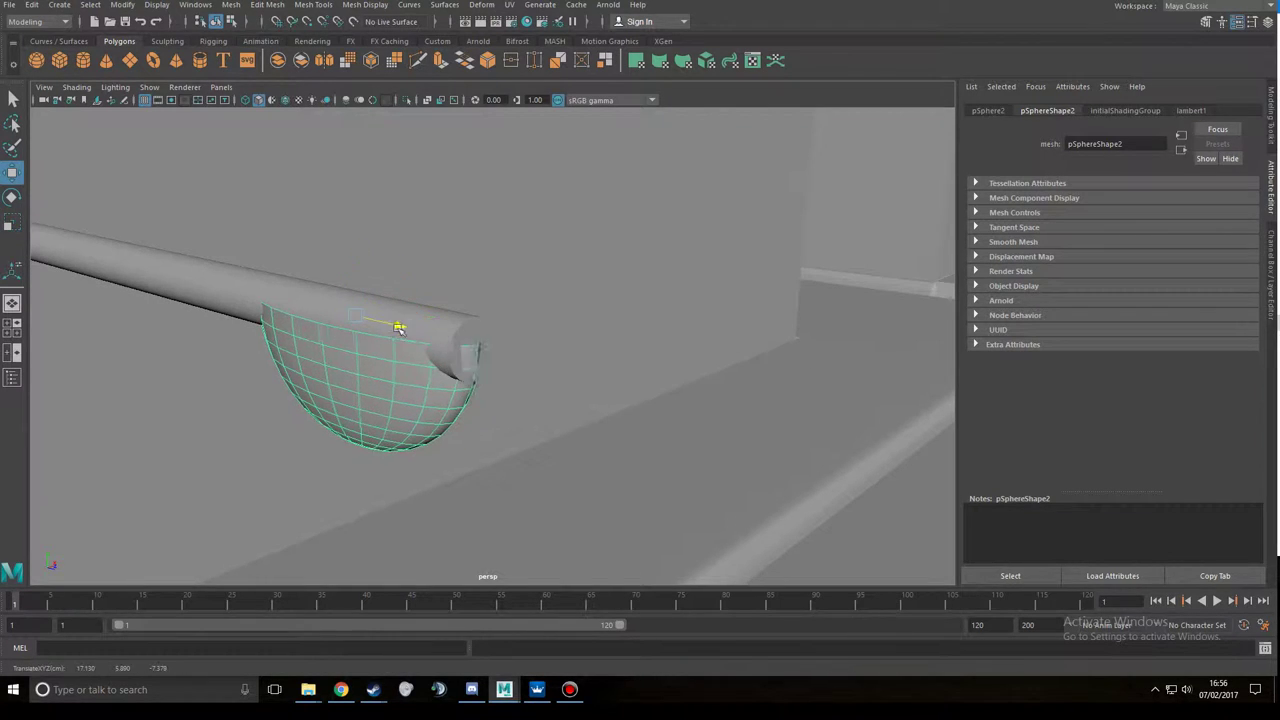
- Scale down the arm tip's end face and extrude it slightly past the shade
left_click(473, 349)
scroll(473, 349, "up", 2)
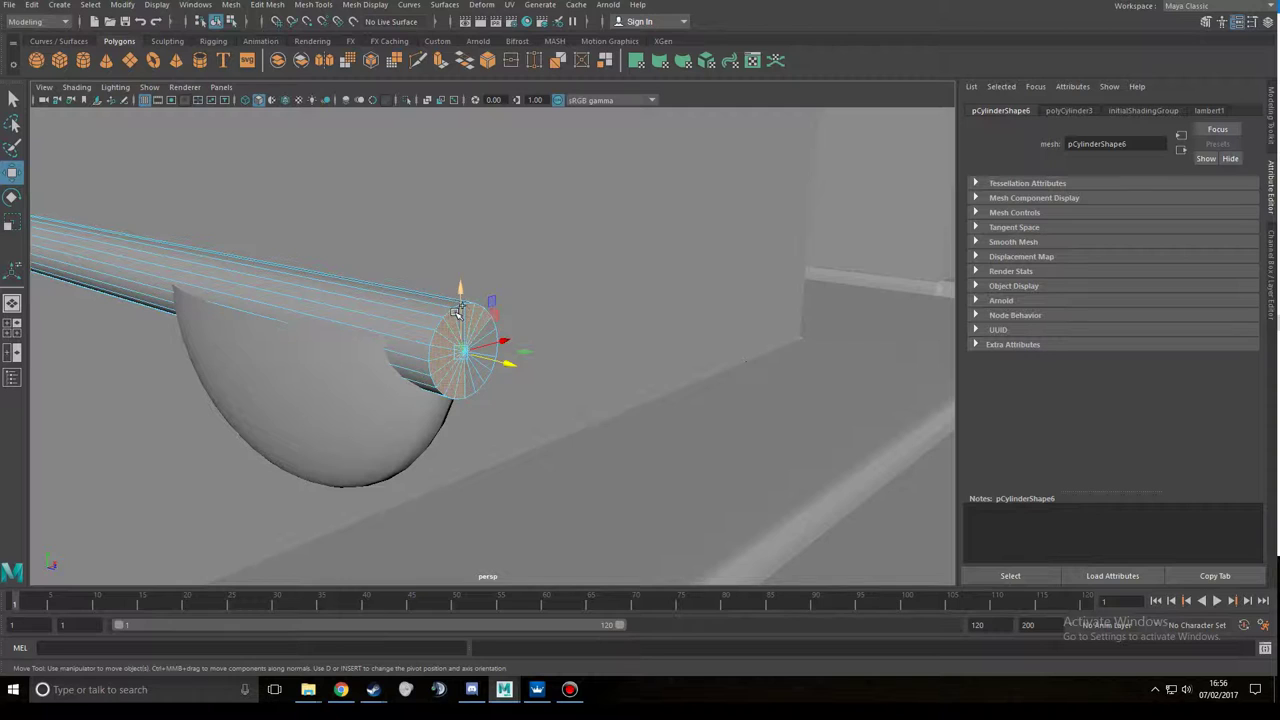
left_click_drag(490, 372, 396, 378, "alt")
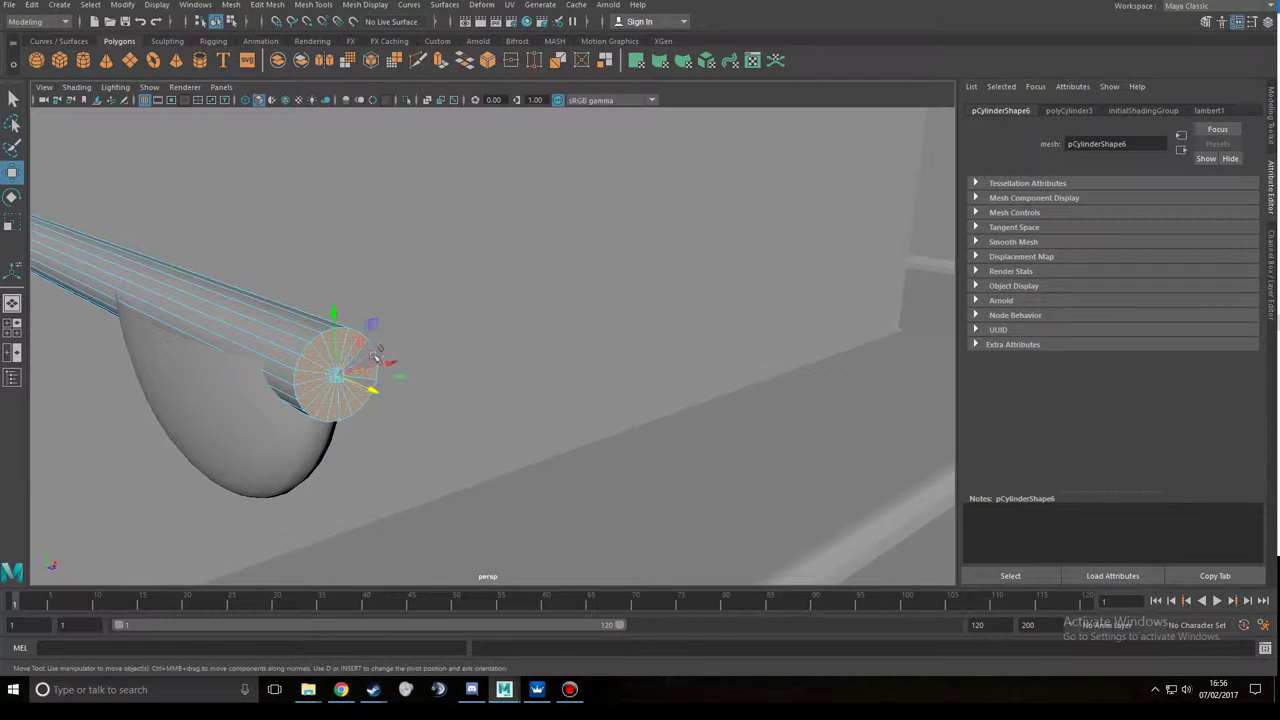
scroll(372, 378, "down", 3)
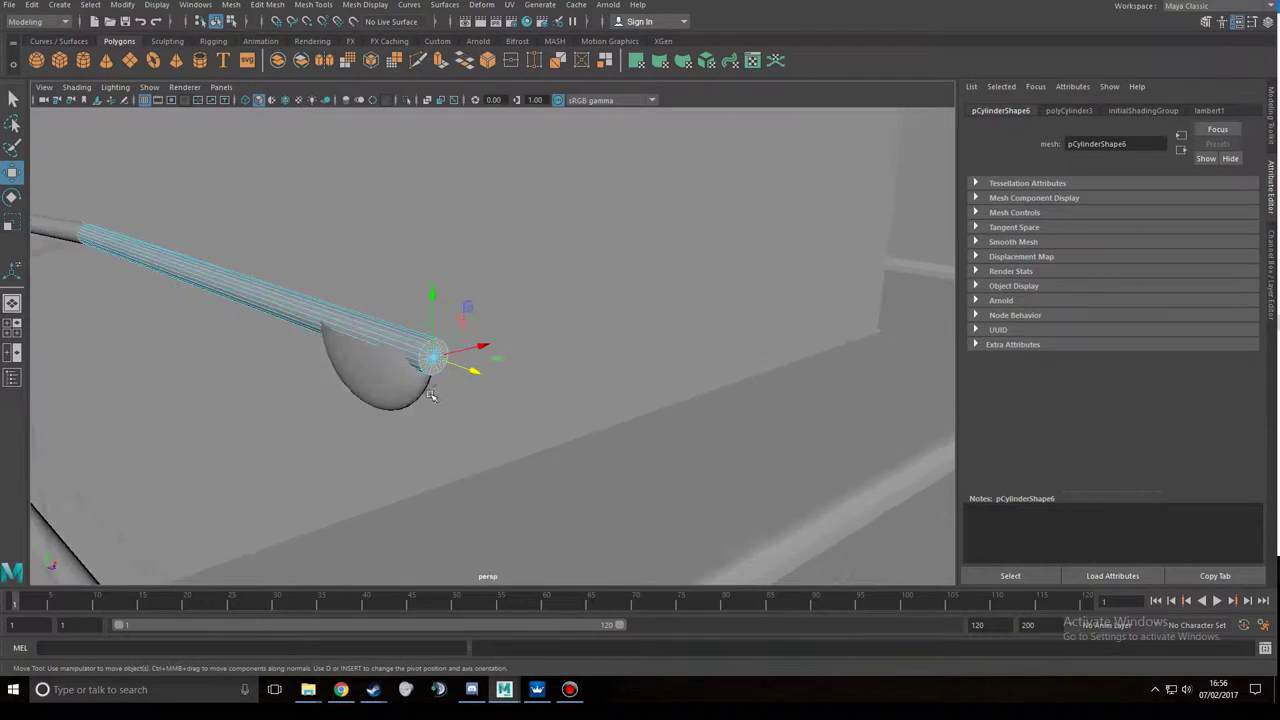
key("r")
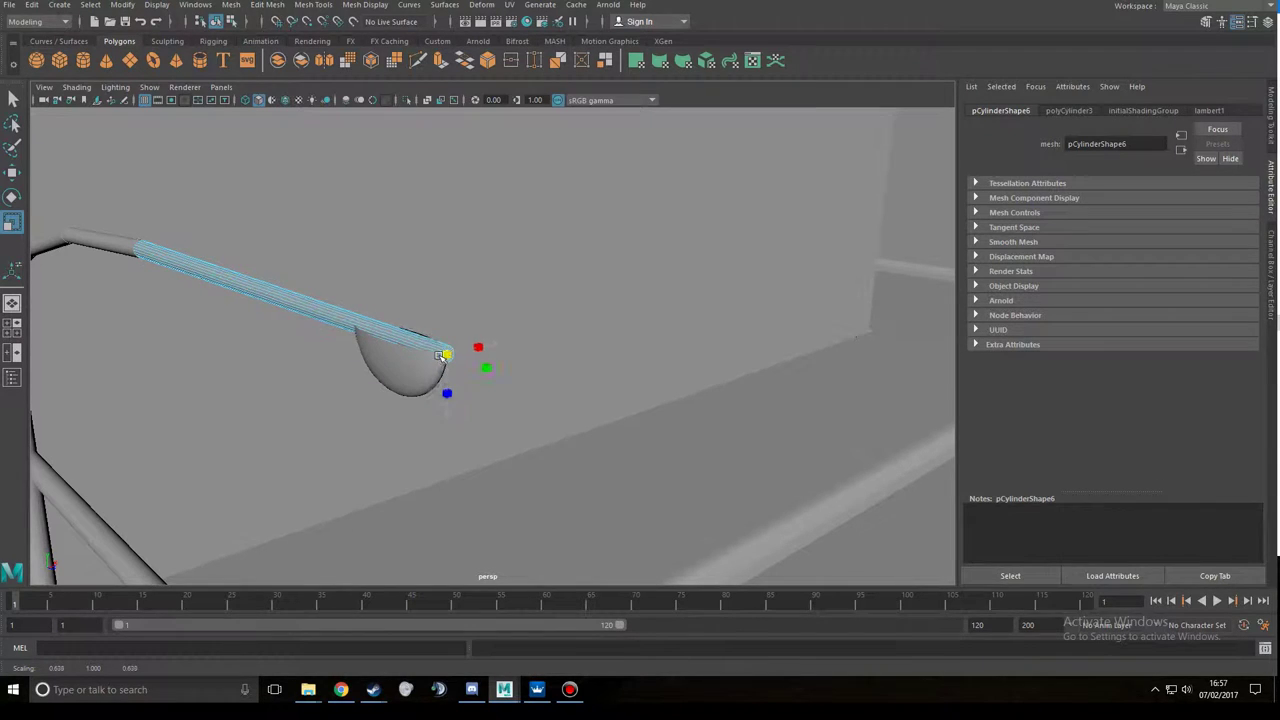
mouse_move(437, 357)
left_mouse_down("alt")
mouse_move(601, 409)
mouse_move(466, 197)
left_mouse_up("alt")
scroll(466, 197, "up", 3)
key("ctrl+e")
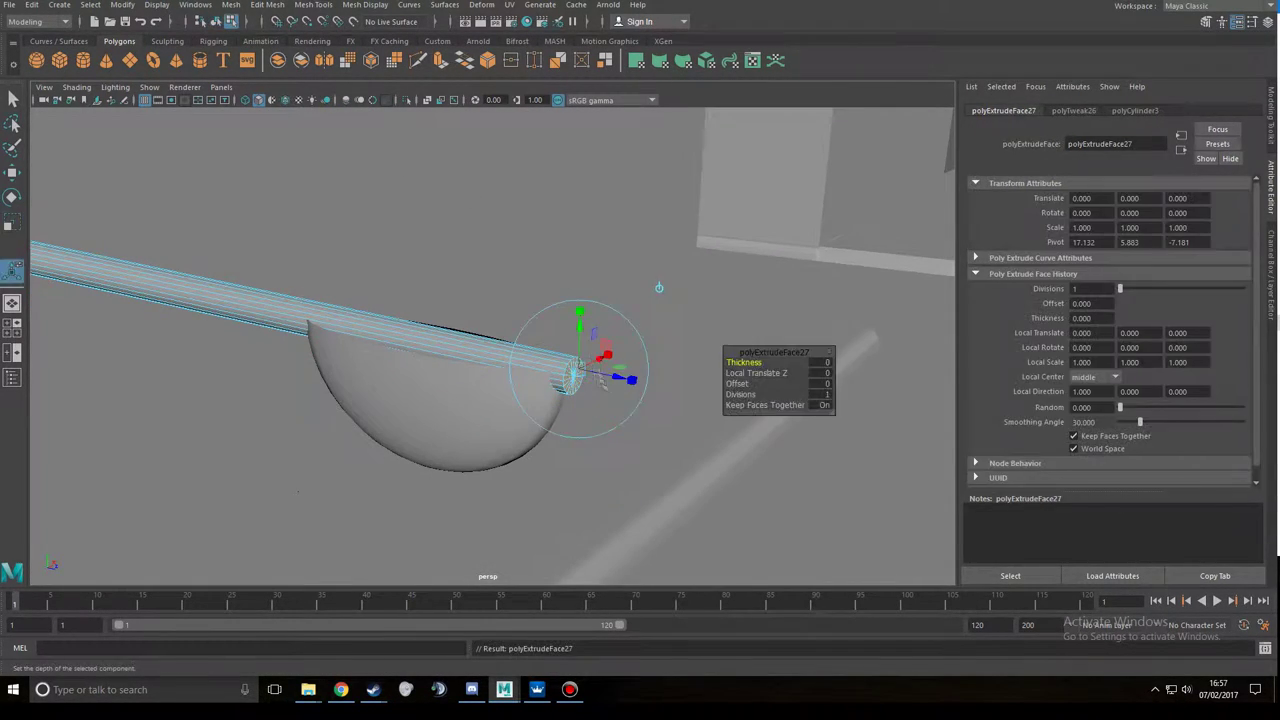
key("F8")
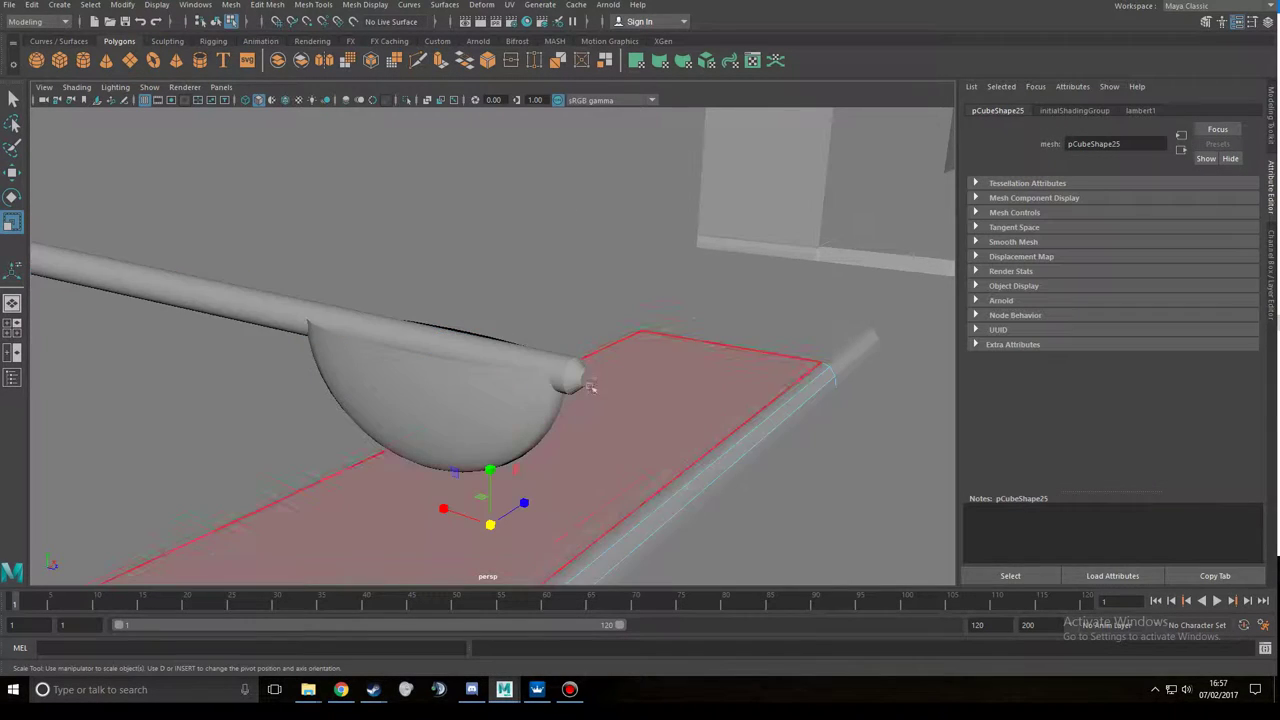
left_click_drag(612, 358, 630, 335, "alt")
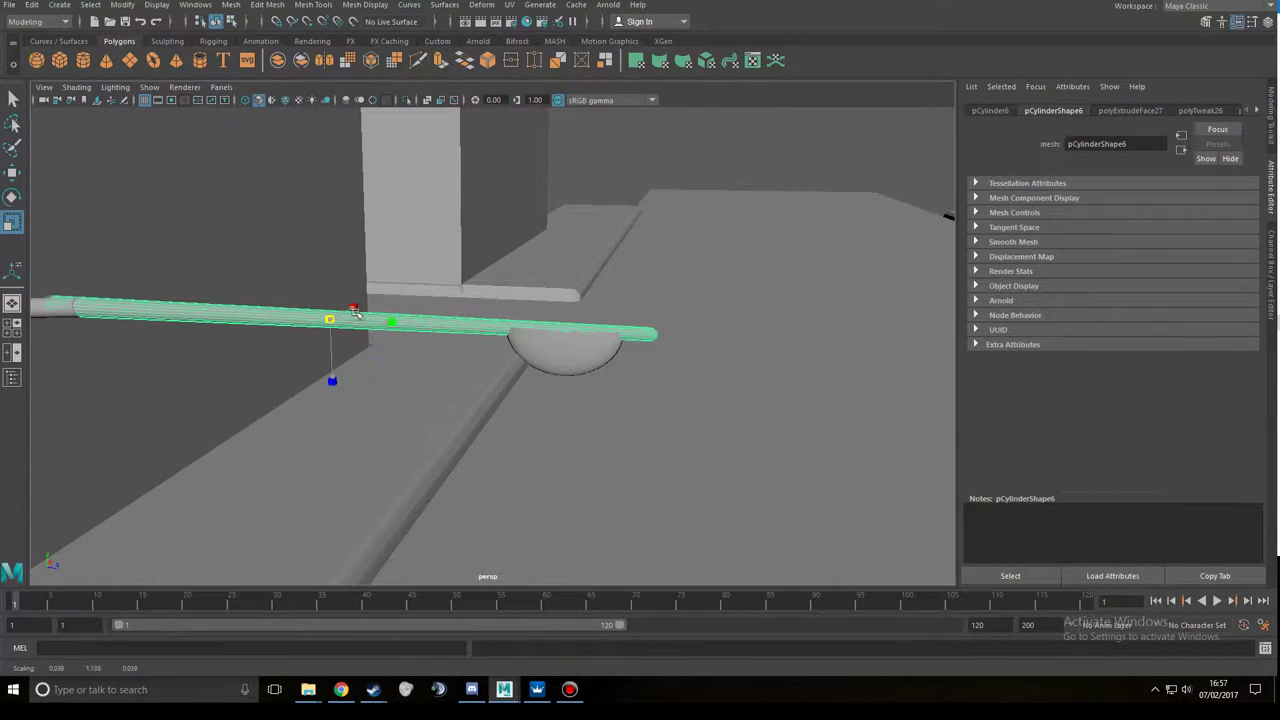
- Rotate the curved arm segments to straighten the arm
mouse_move(413, 340)
left_mouse_down("alt")
mouse_move(70, 470)
mouse_move(150, 398)
mouse_move(160, 358)
left_mouse_up("alt")
left_click(183, 427)
key("w")
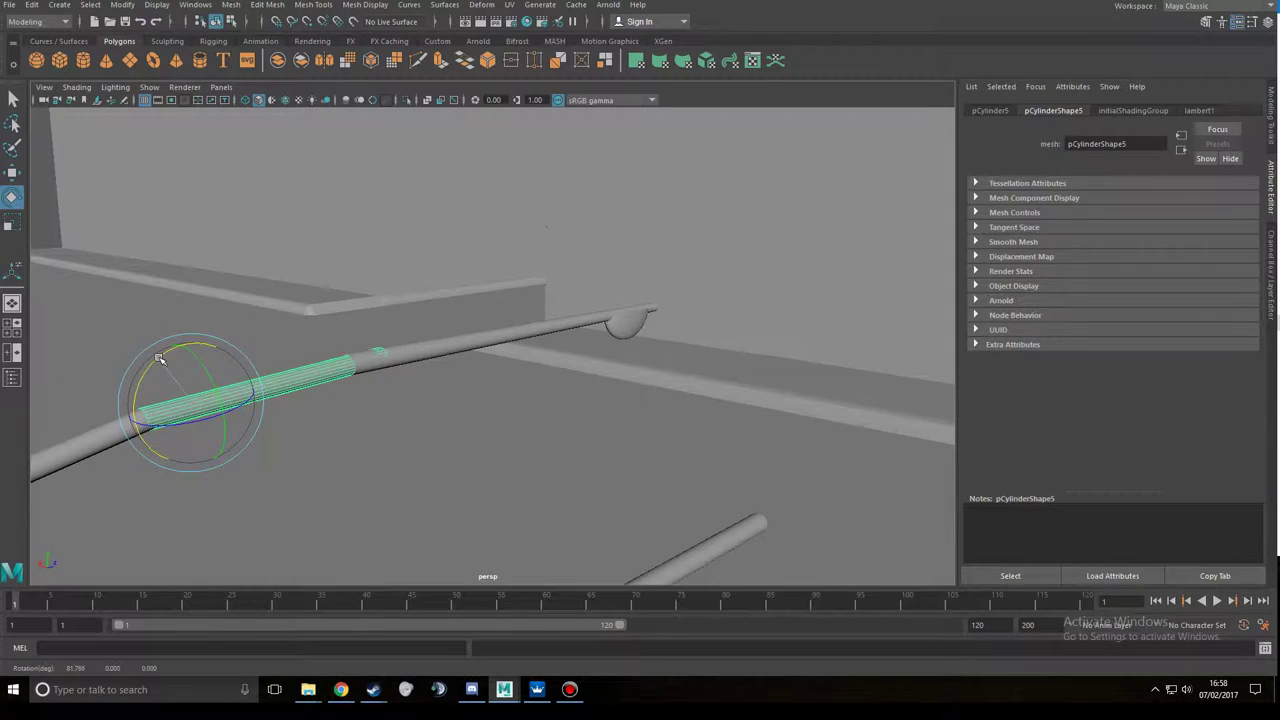
left_click_drag(402, 346, 323, 363, "alt")
left_click(540, 320)
mouse_move(540, 320)
left_mouse_down("alt")
mouse_move(228, 392)
mouse_move(449, 463)
mouse_move(371, 459)
mouse_move(540, 401)
left_mouse_up("alt")
left_click(449, 463)
- Scale the new polygon cube into a small, narrow upright box beside the pole
left_click(540, 401)
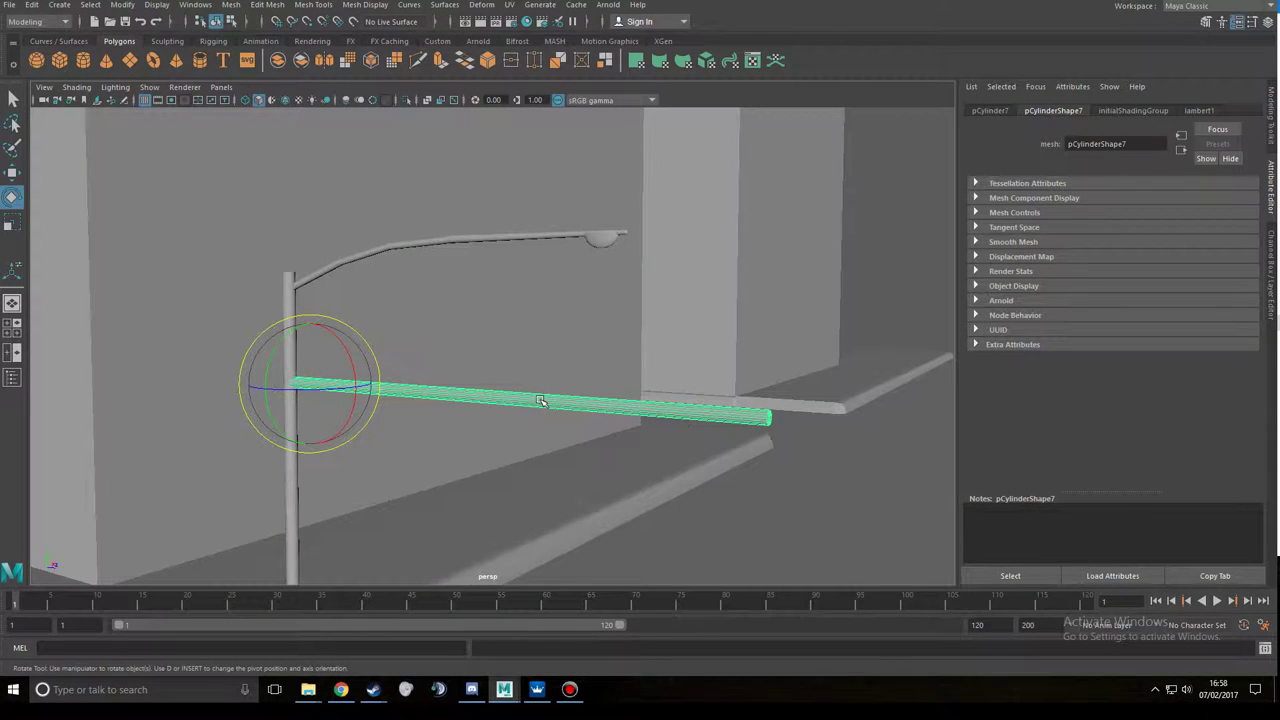
mouse_move(540, 401)
left_mouse_down("alt")
mouse_move(480, 380)
mouse_move(520, 400)
mouse_move(449, 334)
mouse_move(543, 331)
mouse_move(535, 368)
mouse_move(623, 360)
mouse_move(541, 399)
mouse_move(500, 380)
mouse_move(780, 400)
mouse_move(630, 379)
mouse_move(560, 420)
mouse_move(648, 483)
mouse_move(674, 484)
left_mouse_up("alt")
key("w")
key("r")
- Lift the housing box up onto the horizontal bar
key("w")
left_click_drag(750, 468, 546, 450, "alt")
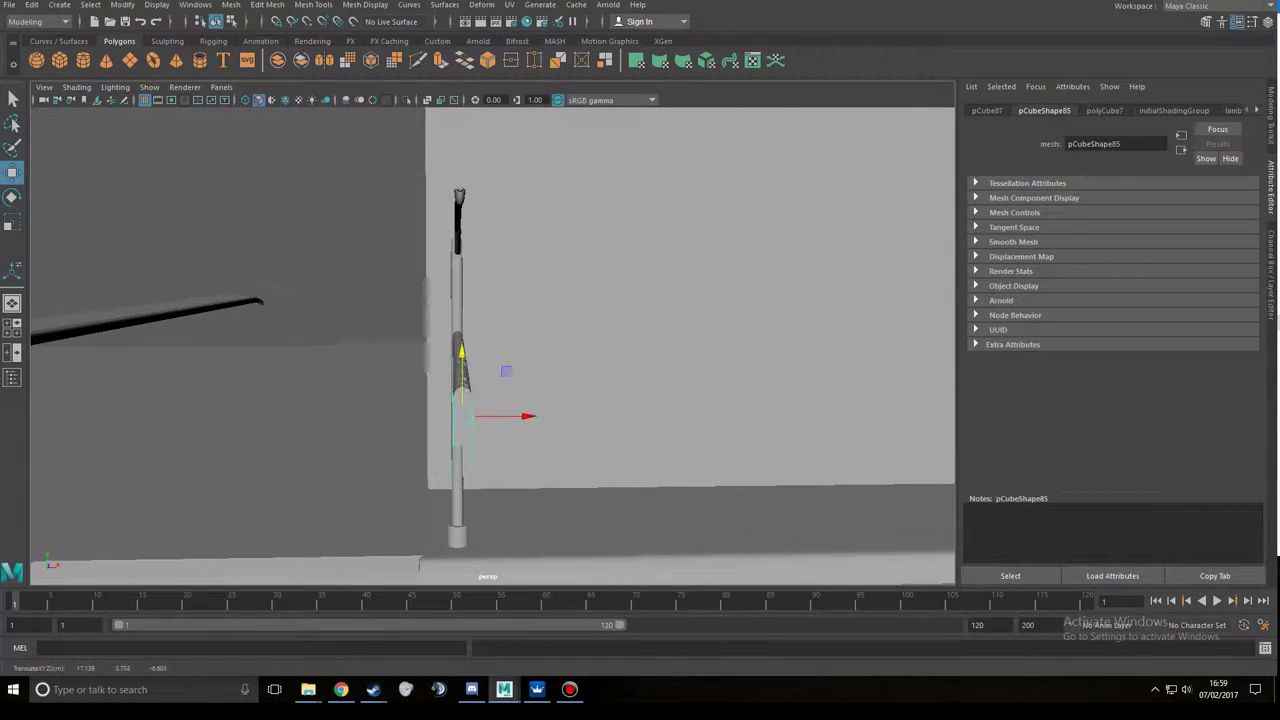
left_click_drag(461, 352, 701, 345, "alt")
left_click_drag(772, 416, 673, 398, "alt")
left_click(673, 398)
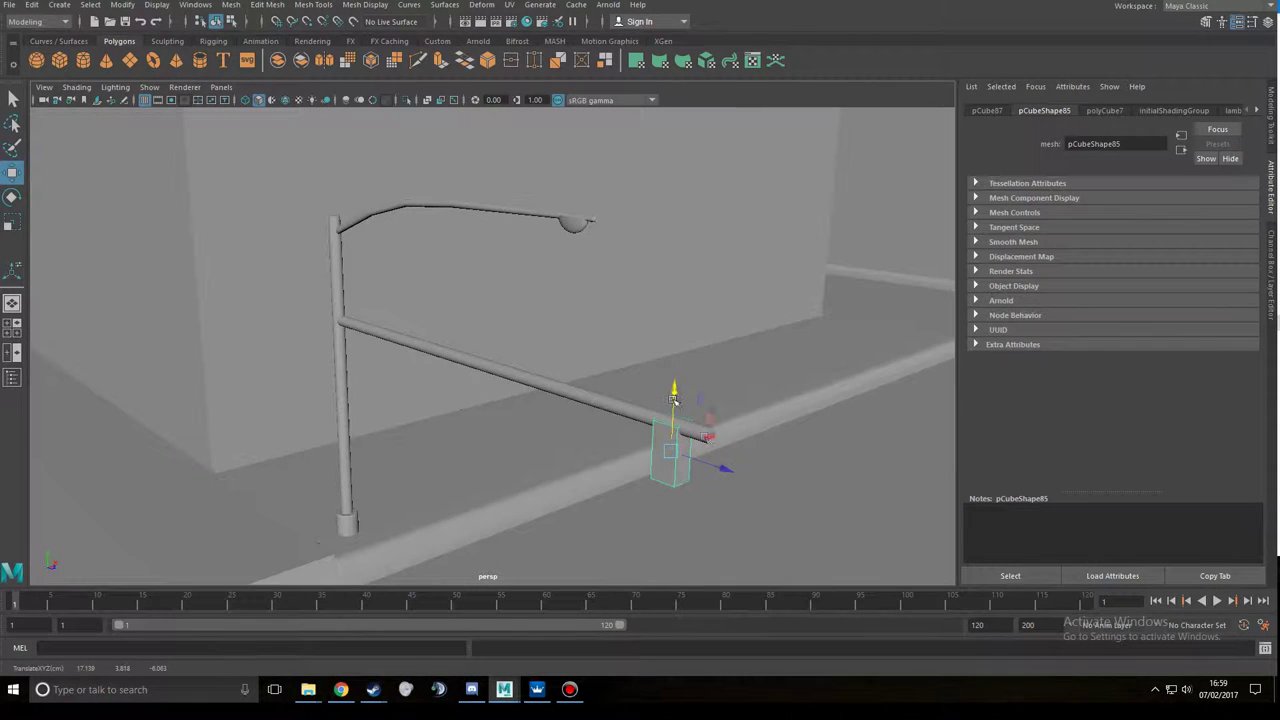
mouse_move(737, 477)
left_mouse_down("alt")
mouse_move(779, 475)
mouse_move(765, 395)
left_mouse_up("alt")
- Duplicate the housing box, slide the copy to the bar's end, and add a Pipe ring
key("ctrl+d")
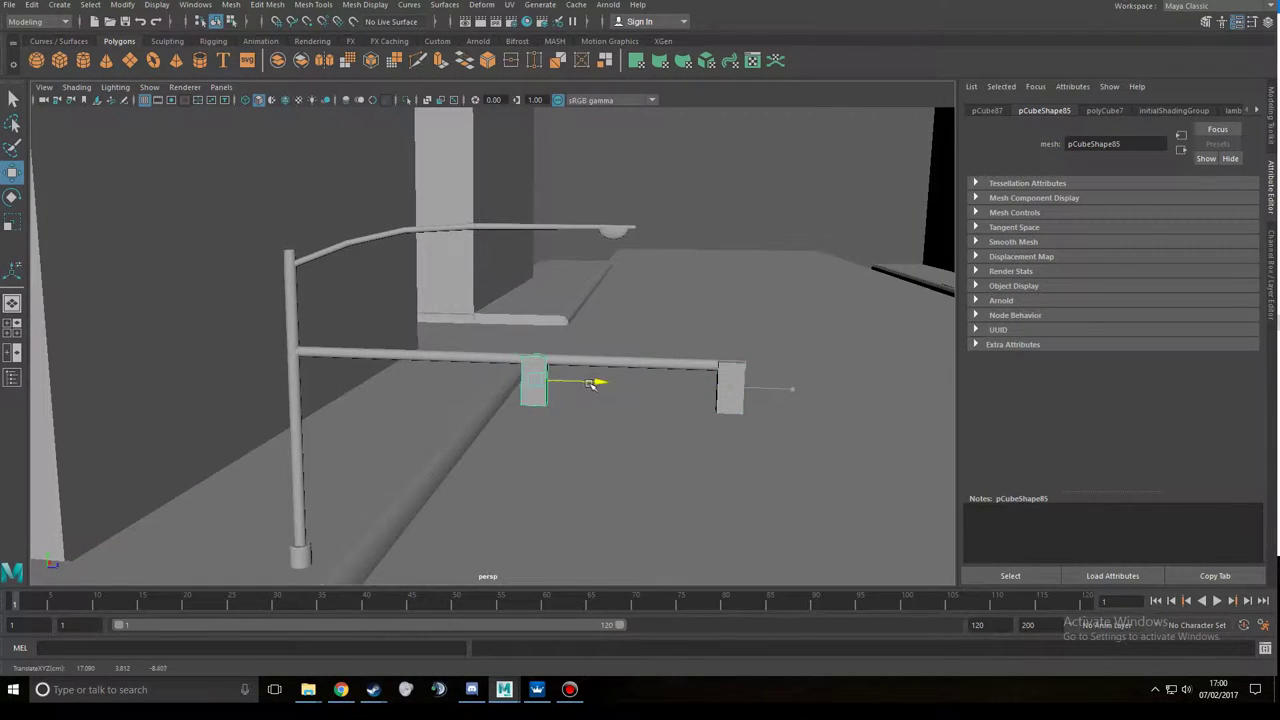
left_click_drag(575, 394, 609, 403, "alt")
left_click(717, 376)
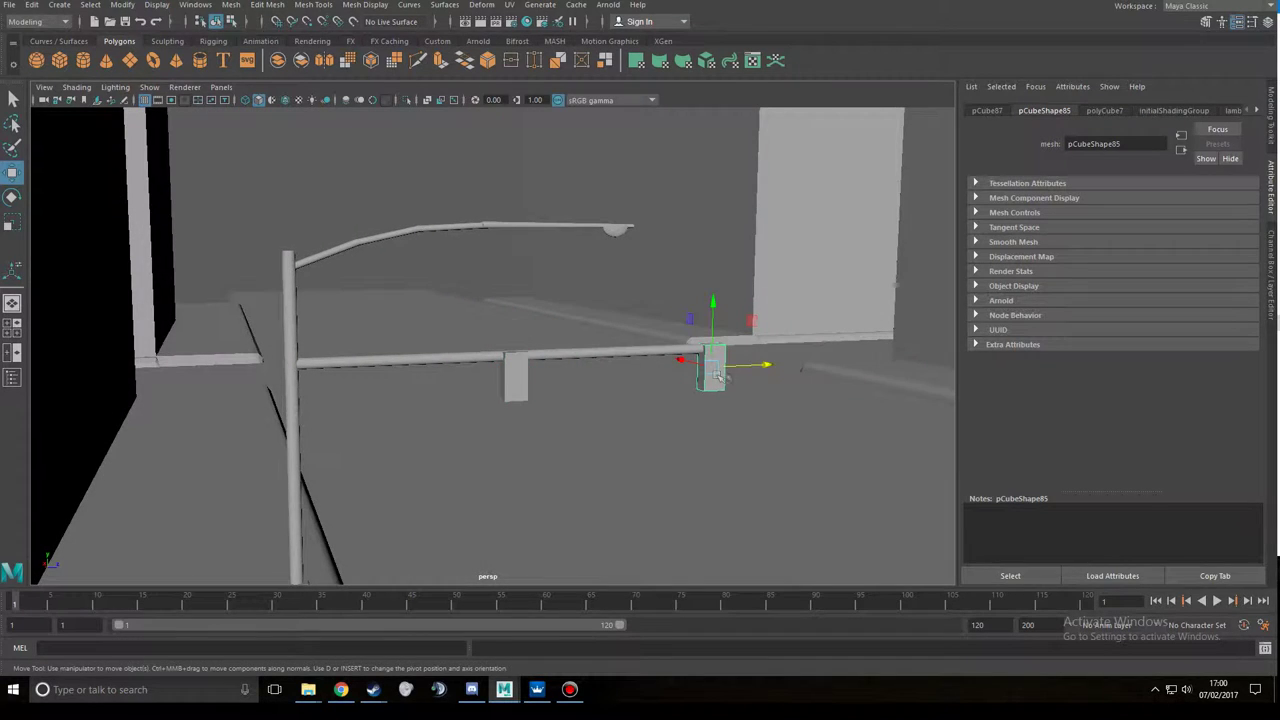
mouse_move(742, 394)
left_mouse_down("alt")
mouse_move(674, 449)
mouse_move(868, 293)
mouse_move(700, 360)
left_mouse_up("alt")
left_click(654, 451)
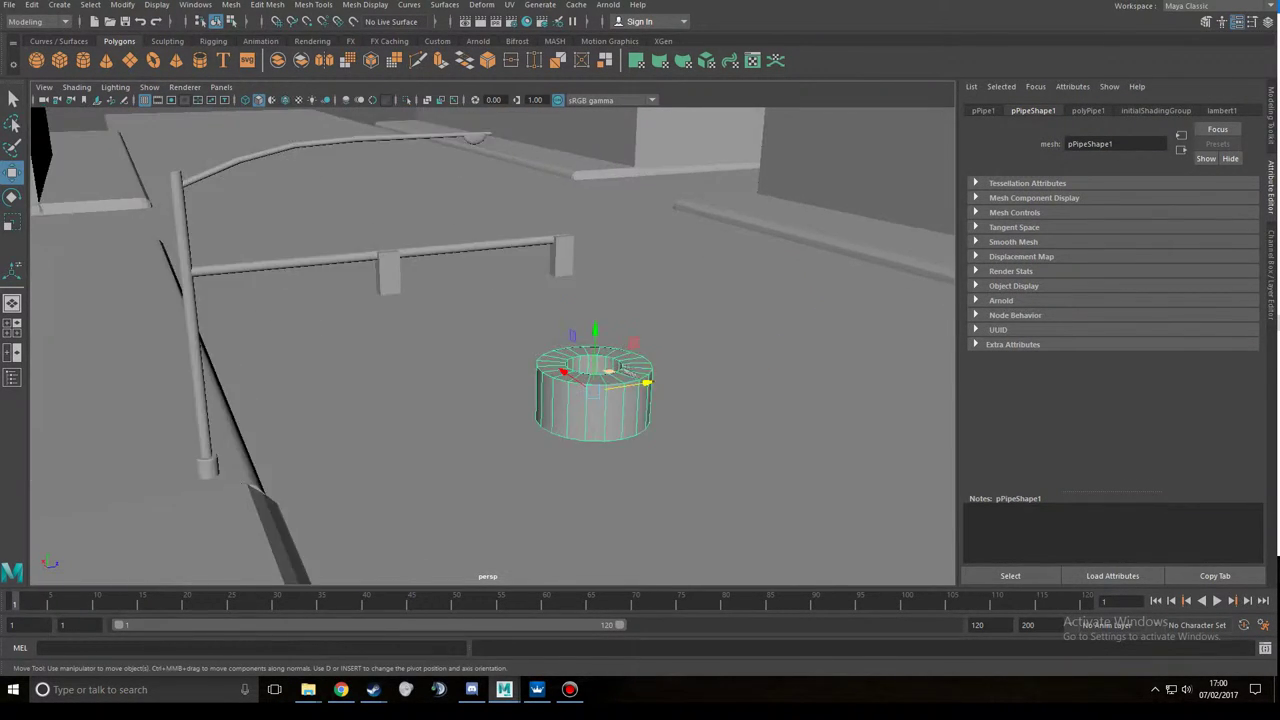
- Shrink the new pipe down into a small ring
right_click_drag(700, 360, 725, 330, "alt")
mouse_move(725, 330)
left_mouse_down("alt")
mouse_move(600, 345)
mouse_move(480, 335)
left_mouse_up("alt")
key("r")
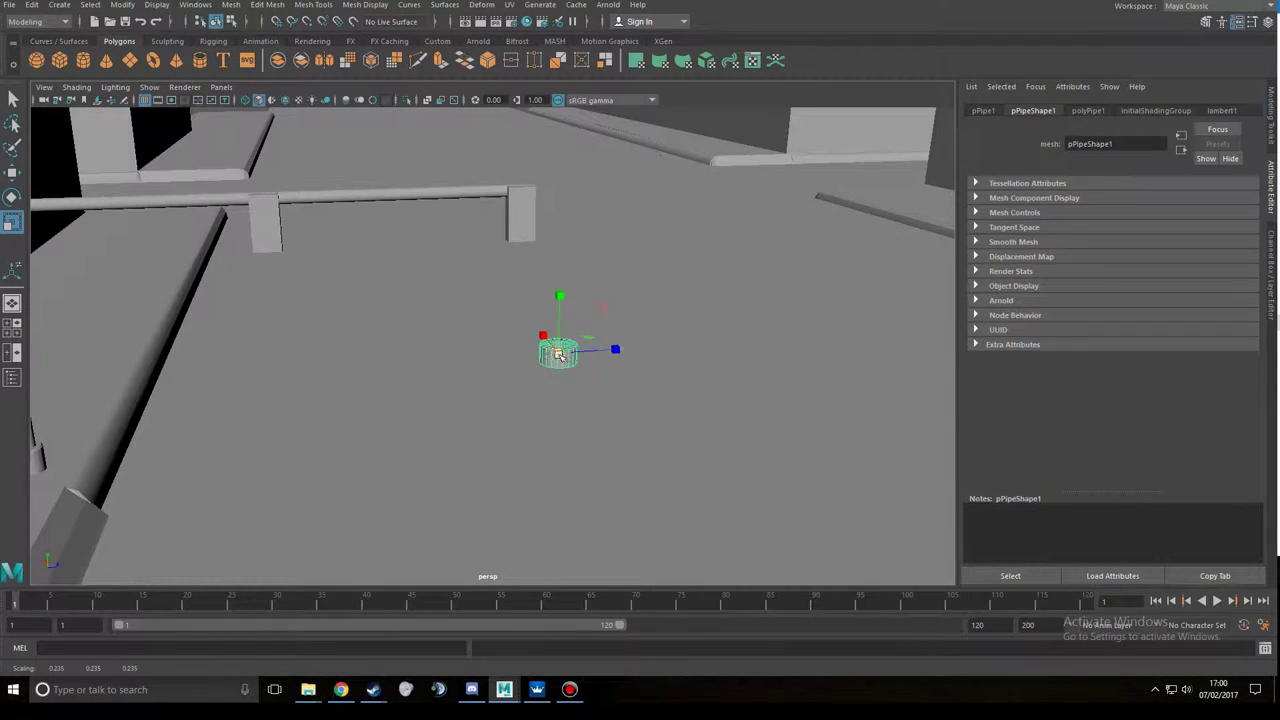
left_click(560, 355)
key("ctrl+1")
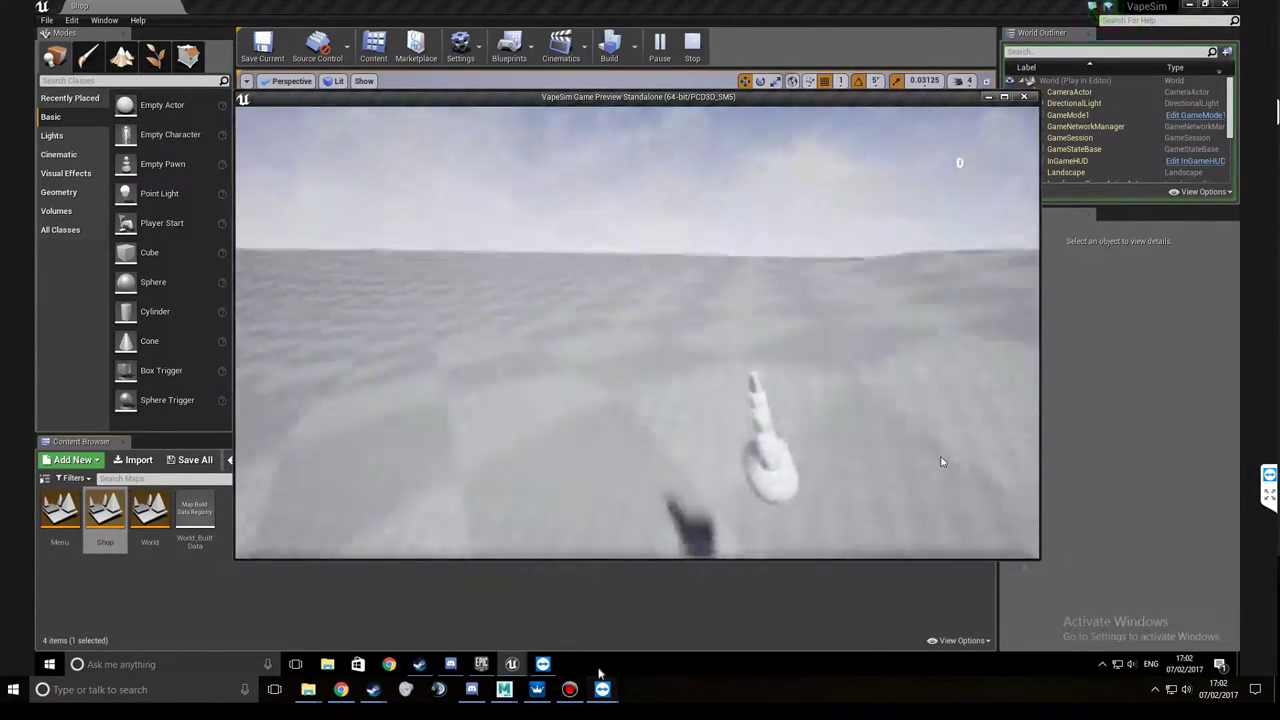
- Close all TeamViewer remote session windows and view the pipe ring in the scene
right_click(601, 689)
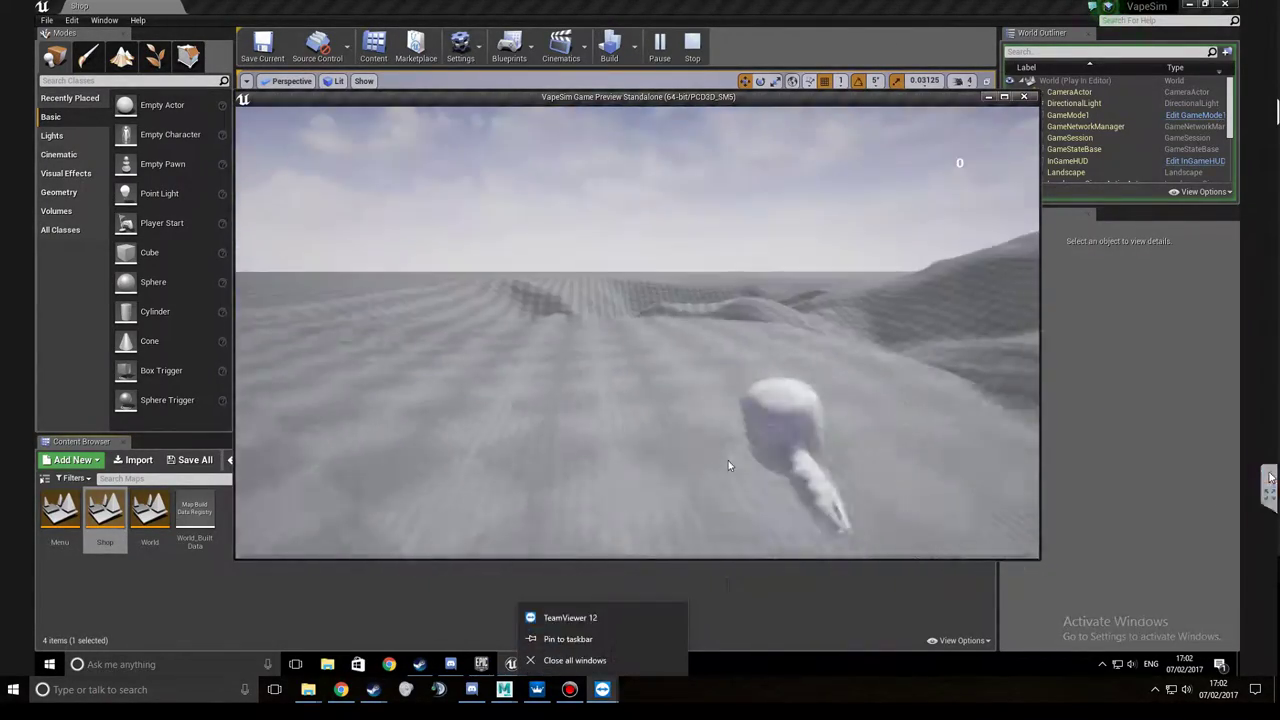
left_click(574, 660)
left_click(680, 369)
left_click_drag(651, 223, 619, 281, "alt")
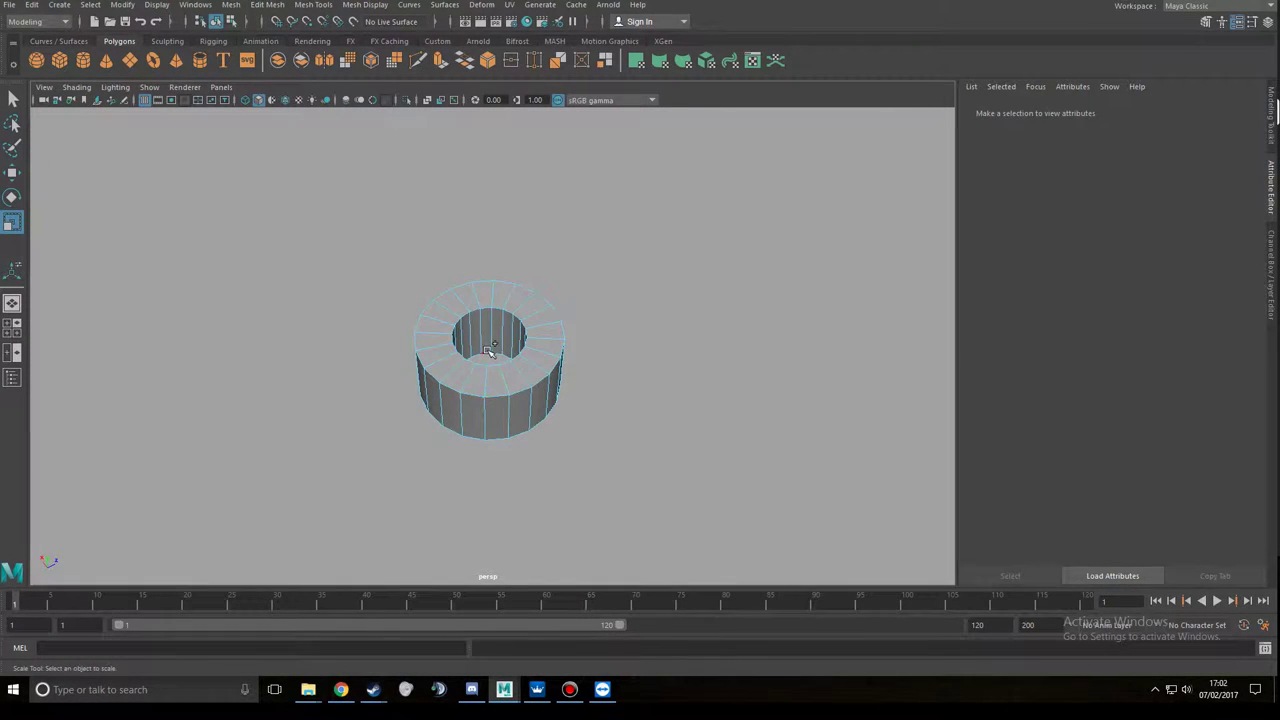
- Select the pipe ring and one of its faces, then go back to whole-object selection
left_click(489, 351)
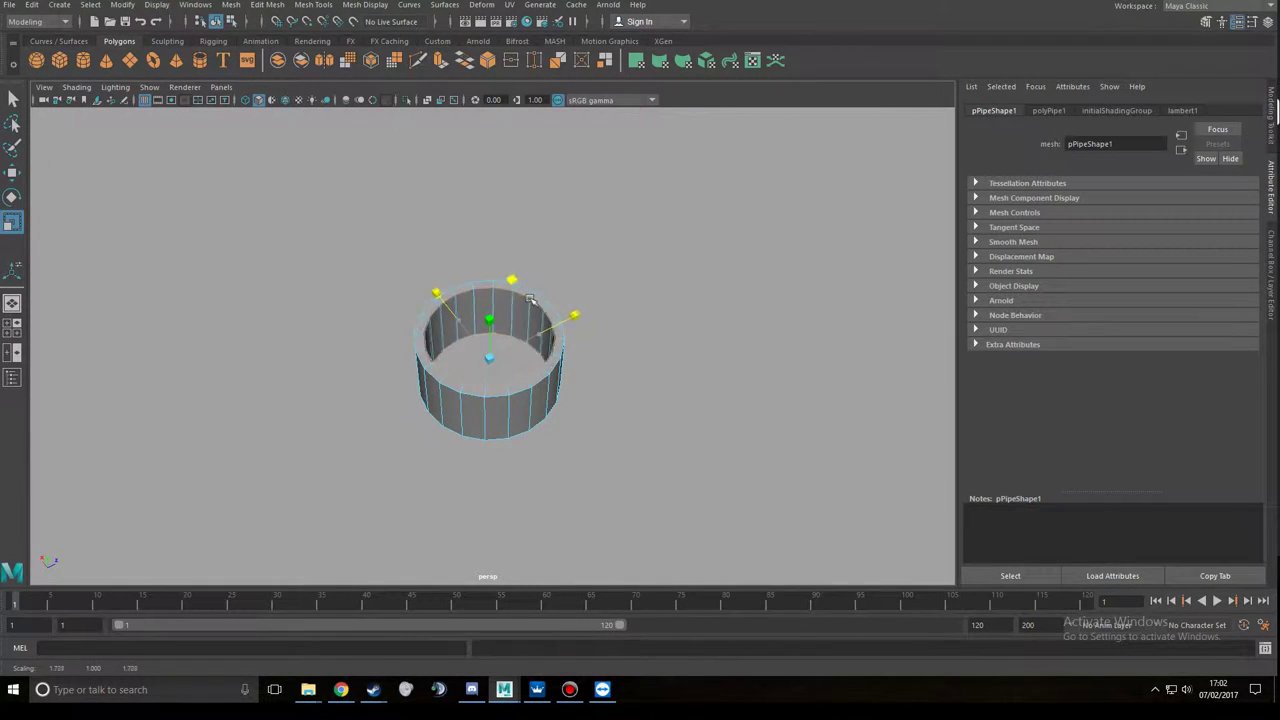
right_click_drag(520, 335, 515, 380)
left_click(499, 411)
left_click(491, 411)
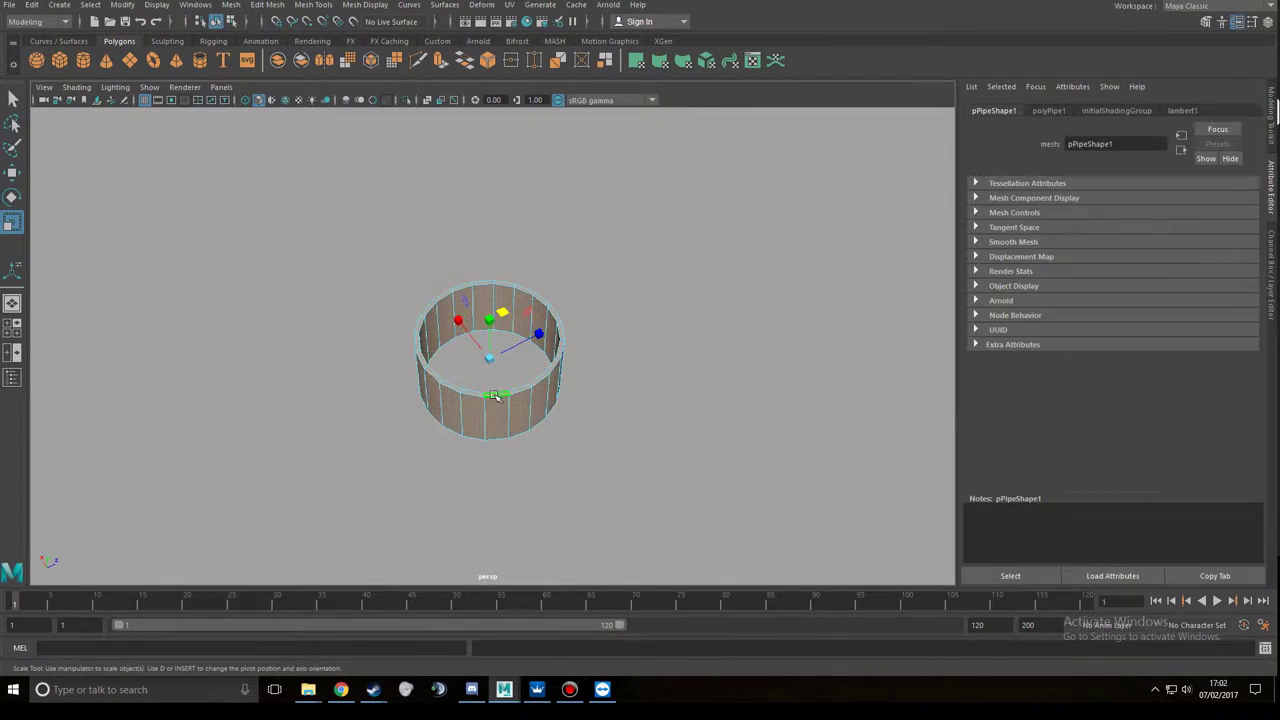
scroll(491, 411, "up", 2)
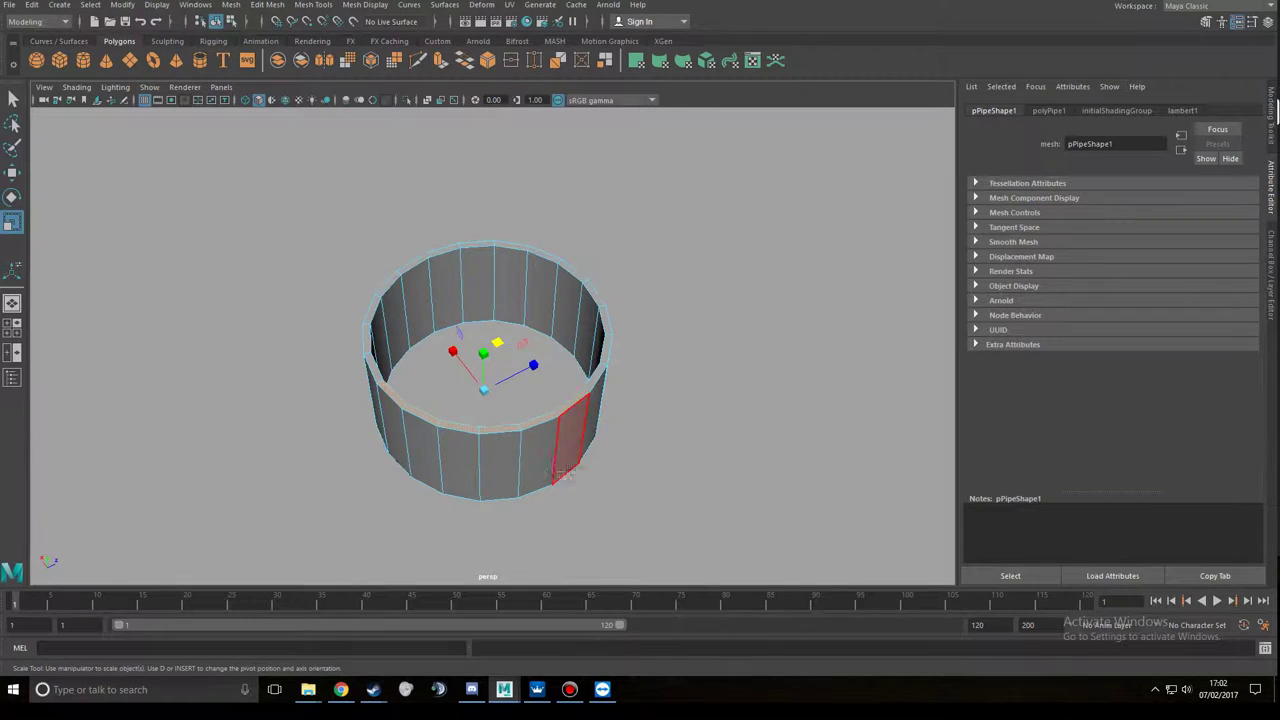
key("F8")
key("w")
scroll(471, 352, "down", 3)
scroll(471, 352, "down", 3)
right_click_drag(503, 303, 570, 283)
scroll(660, 257, "up", 3)
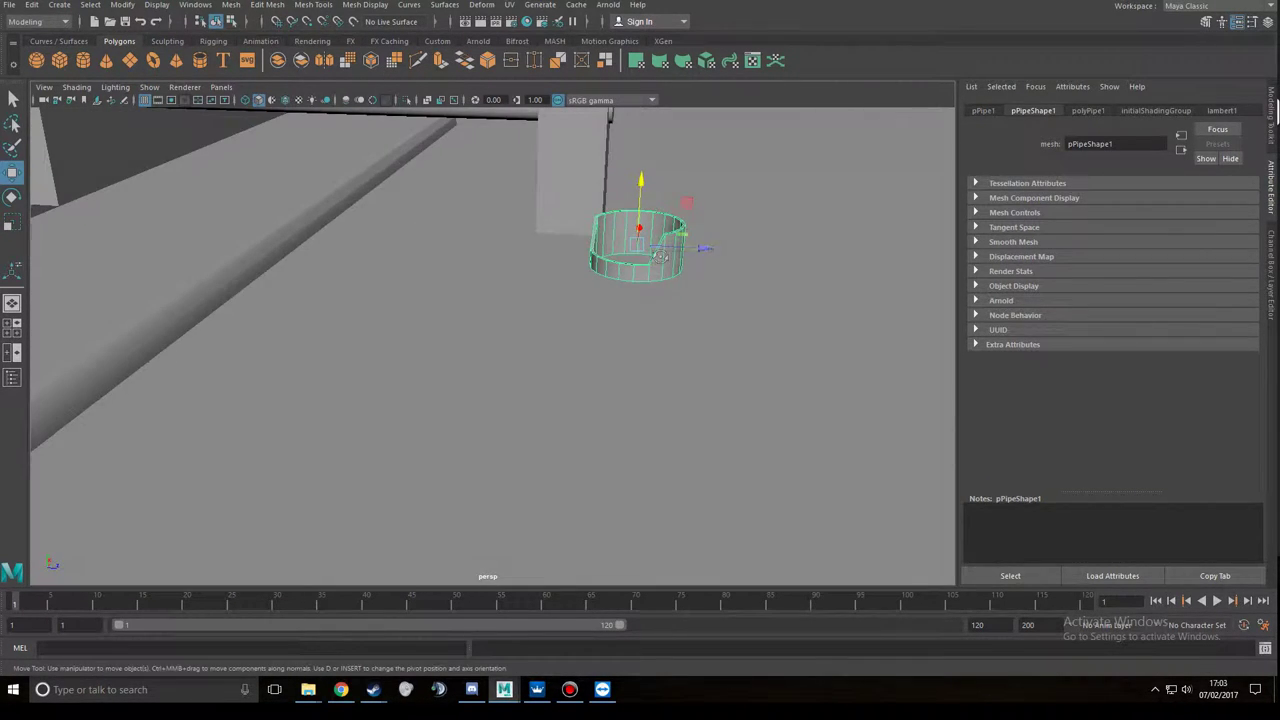
- Set the pipe's Rotate X to 90 and tilt the ring upright near the bar
left_click(983, 110)
double_click(1083, 213)
type("90")
key("Return")
key("ctrl+z")
key("shift+z")
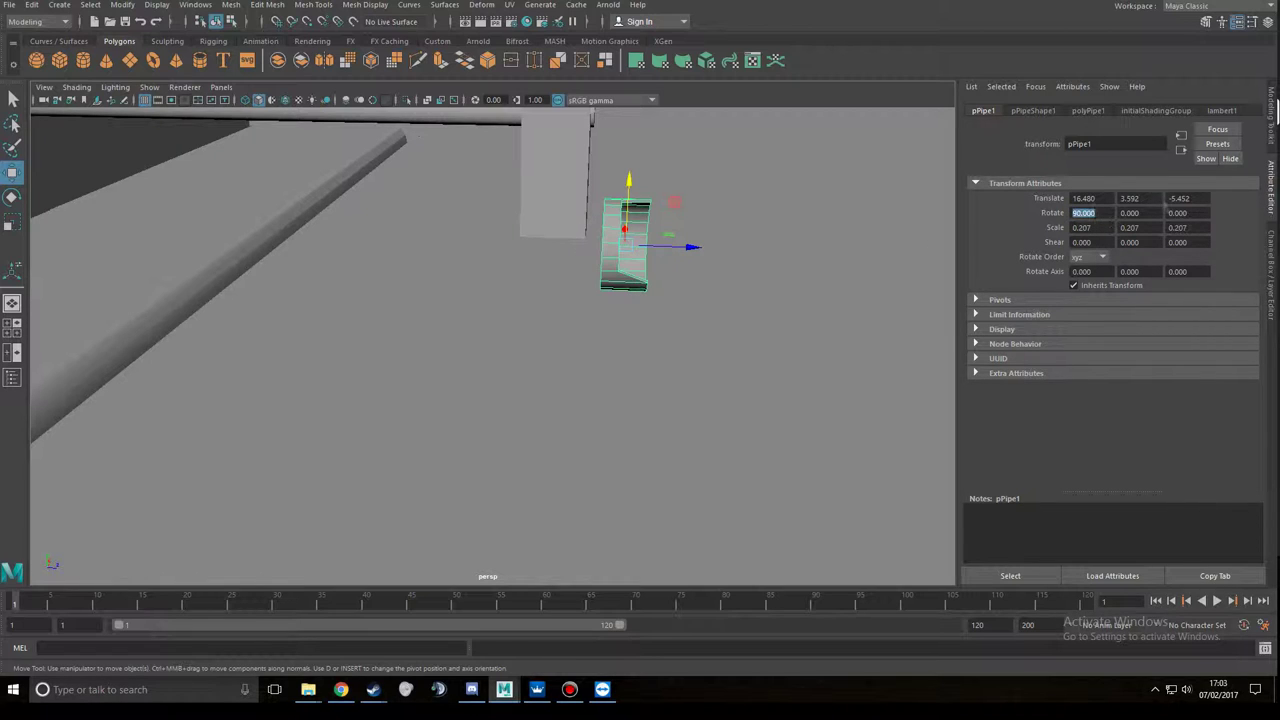
key("Tab")
key("Tab")
type("6")
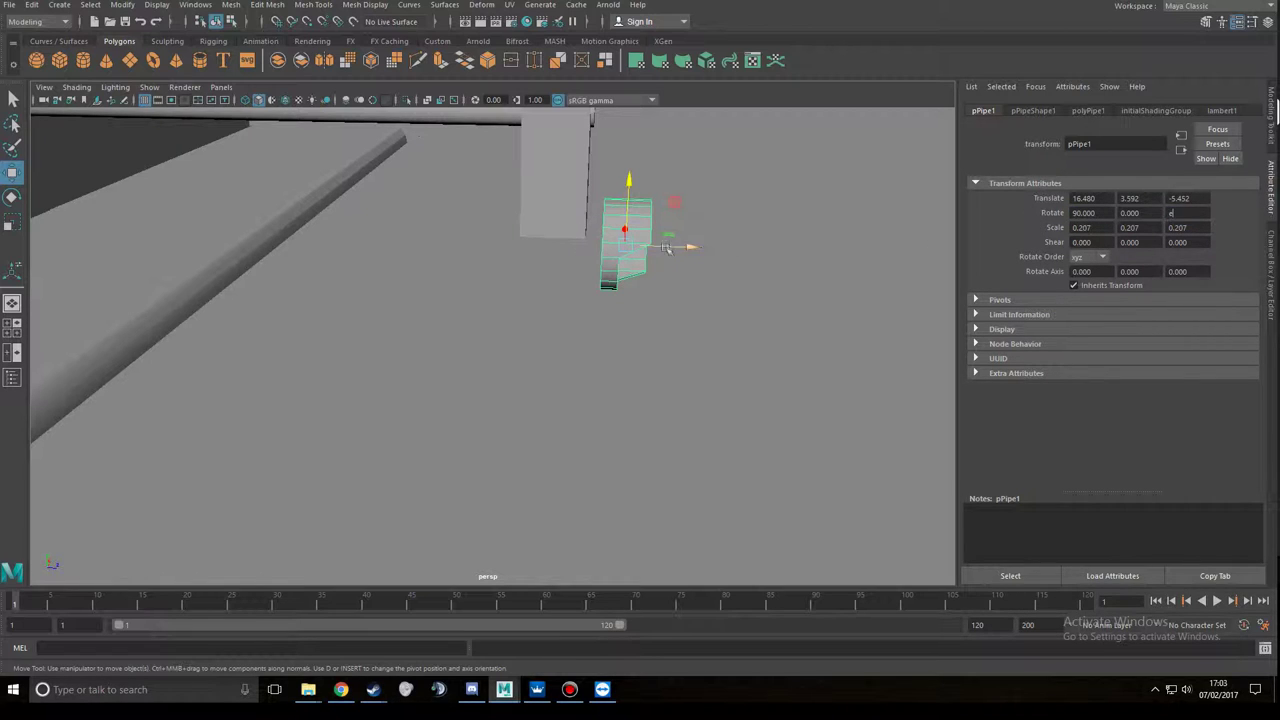
type("e")
left_click_drag(637, 237, 866, 251)
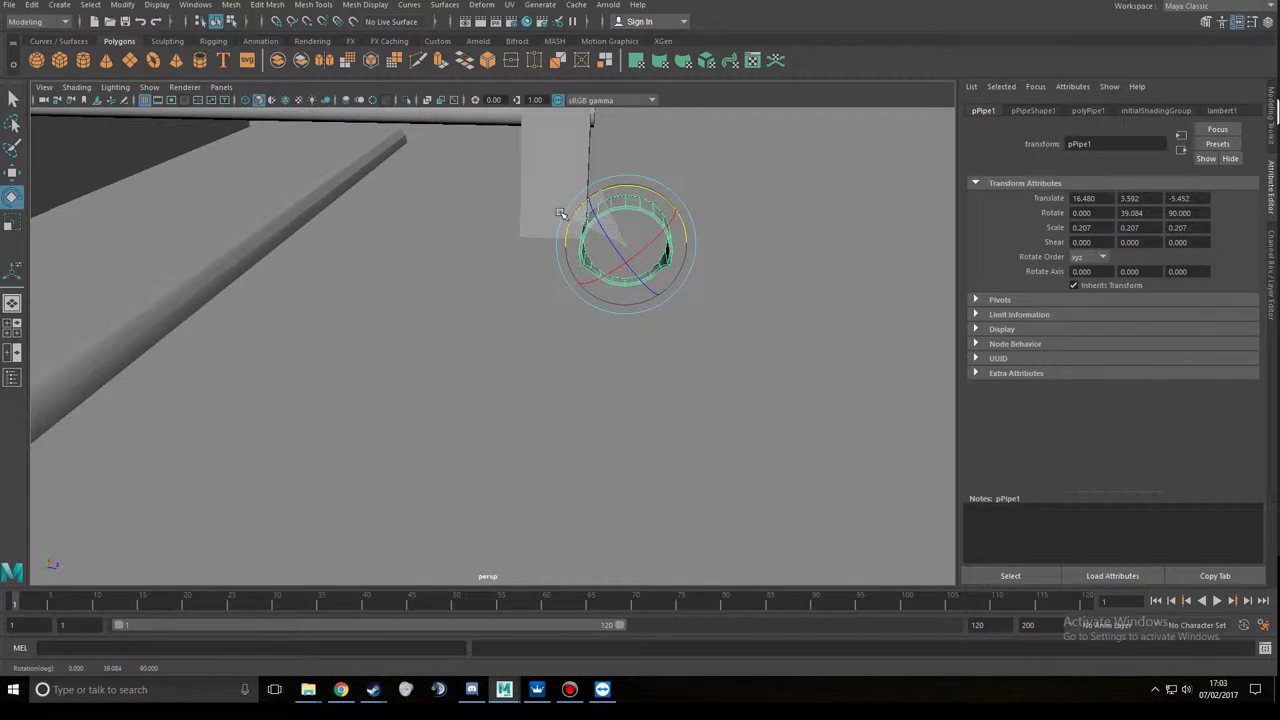
left_click_drag(561, 214, 760, 300, "alt")
key("F11")
- Resize and reposition the pipe ring, then frame the view on it
key("w")
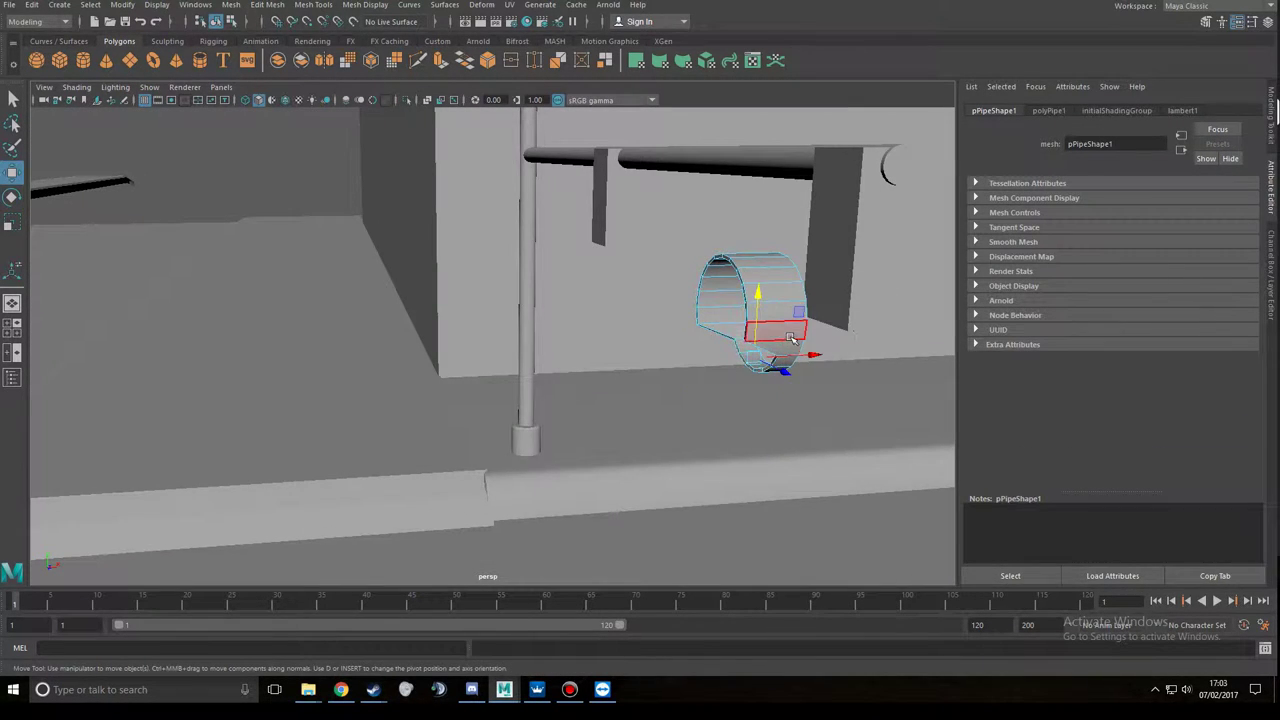
mouse_move(755, 333)
left_mouse_down("alt")
mouse_move(786, 306)
mouse_move(737, 295)
mouse_move(665, 312)
mouse_move(740, 300)
mouse_move(783, 318)
mouse_move(605, 283)
left_mouse_up("alt")
key("F8")
key("F8")
key("F8")
key("r")
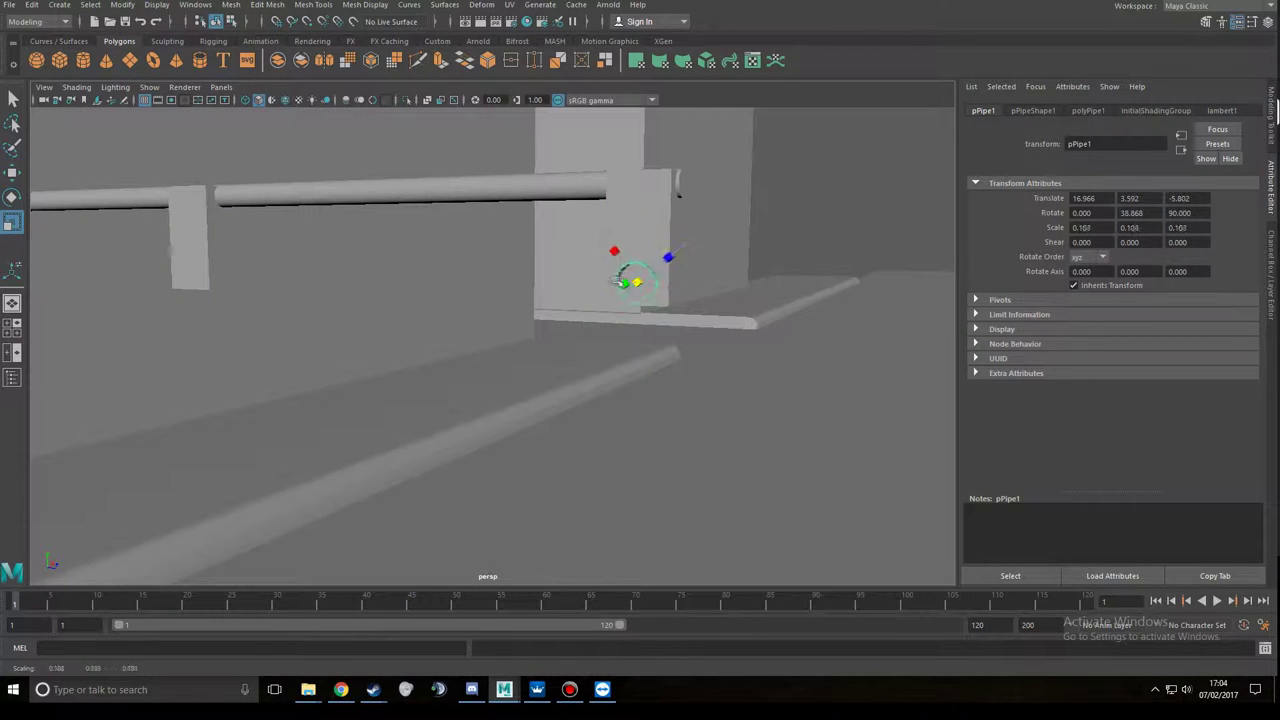
key("w")
mouse_move(643, 214)
left_mouse_down("alt")
mouse_move(814, 200)
mouse_move(950, 262)
mouse_move(700, 300)
mouse_move(240, 205)
mouse_move(403, 229)
mouse_move(560, 200)
mouse_move(680, 150)
mouse_move(686, 197)
mouse_move(585, 177)
mouse_move(345, 184)
mouse_move(391, 263)
mouse_move(257, 223)
mouse_move(394, 317)
mouse_move(411, 310)
left_mouse_up("alt")
key("r")
left_click(720, 128)
left_click(705, 200)
key("f")
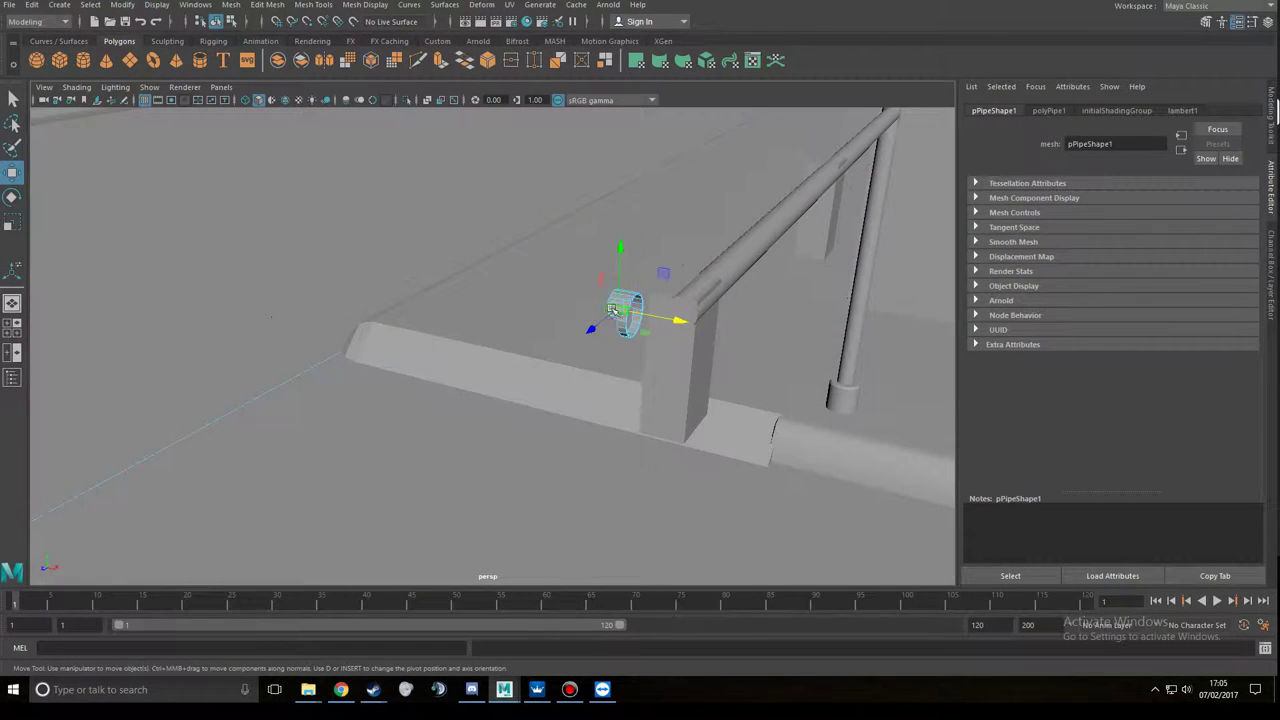
- Slide the ring onto the housing, shrink it, and stack the three rings vertically
right_click_drag(612, 308, 677, 289)
key("f")
right_click_drag(587, 294, 624, 284)
left_click_drag(624, 284, 600, 300, "alt")
scroll(490, 340, "up", 5)
scroll(420, 356, "down", 5)
left_click(390, 357)
mouse_move(422, 350)
left_mouse_down()
mouse_move(825, 370)
mouse_move(460, 330)
mouse_move(530, 334)
mouse_move(550, 320)
left_mouse_up()
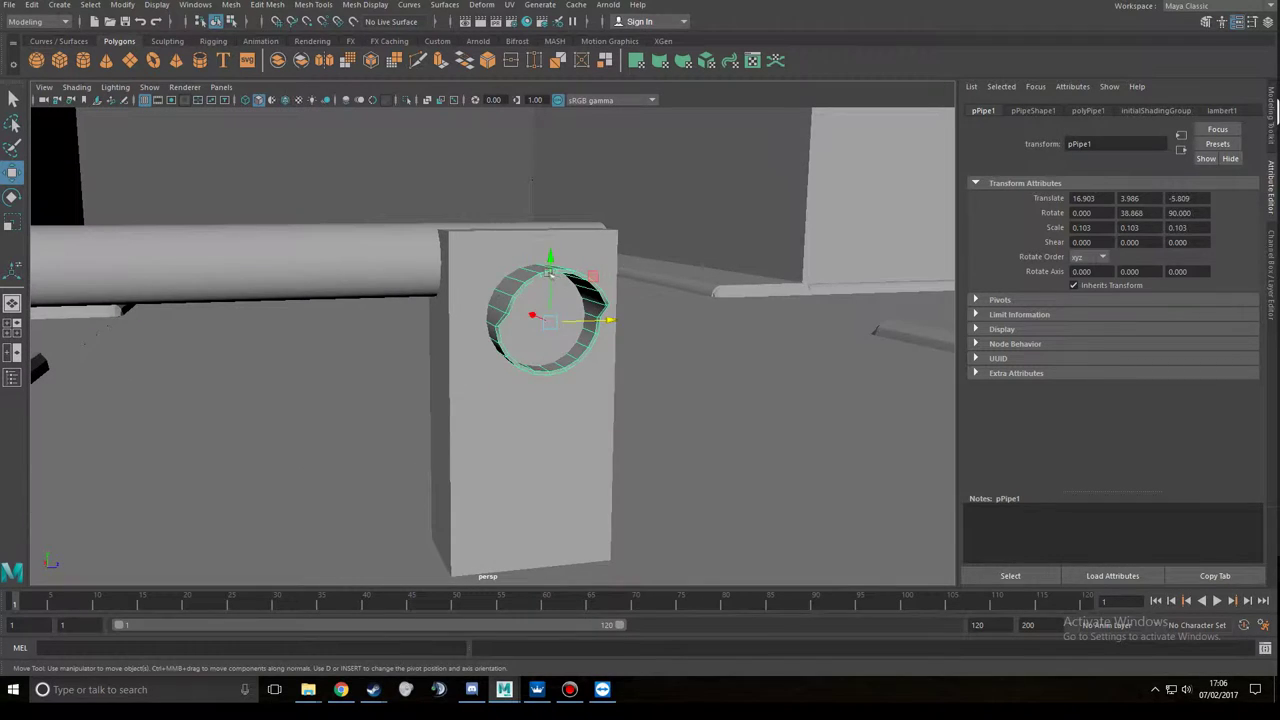
mouse_move(551, 437)
left_mouse_down()
mouse_move(540, 440)
mouse_move(600, 420)
left_mouse_up()
key("w")
mouse_move(530, 480)
left_mouse_down()
mouse_move(654, 508)
mouse_move(516, 252)
mouse_move(480, 330)
mouse_move(583, 421)
mouse_move(245, 360)
left_mouse_up()
left_click(517, 230)
left_click(514, 366)
- Duplicate the traffic-light housing box pCube87 and select the copy's front face
left_click(268, 300)
mouse_move(268, 300)
left_mouse_down("alt")
mouse_move(452, 370)
mouse_move(408, 381)
left_mouse_up("alt")
key("ctrl+d")
left_click(555, 279)
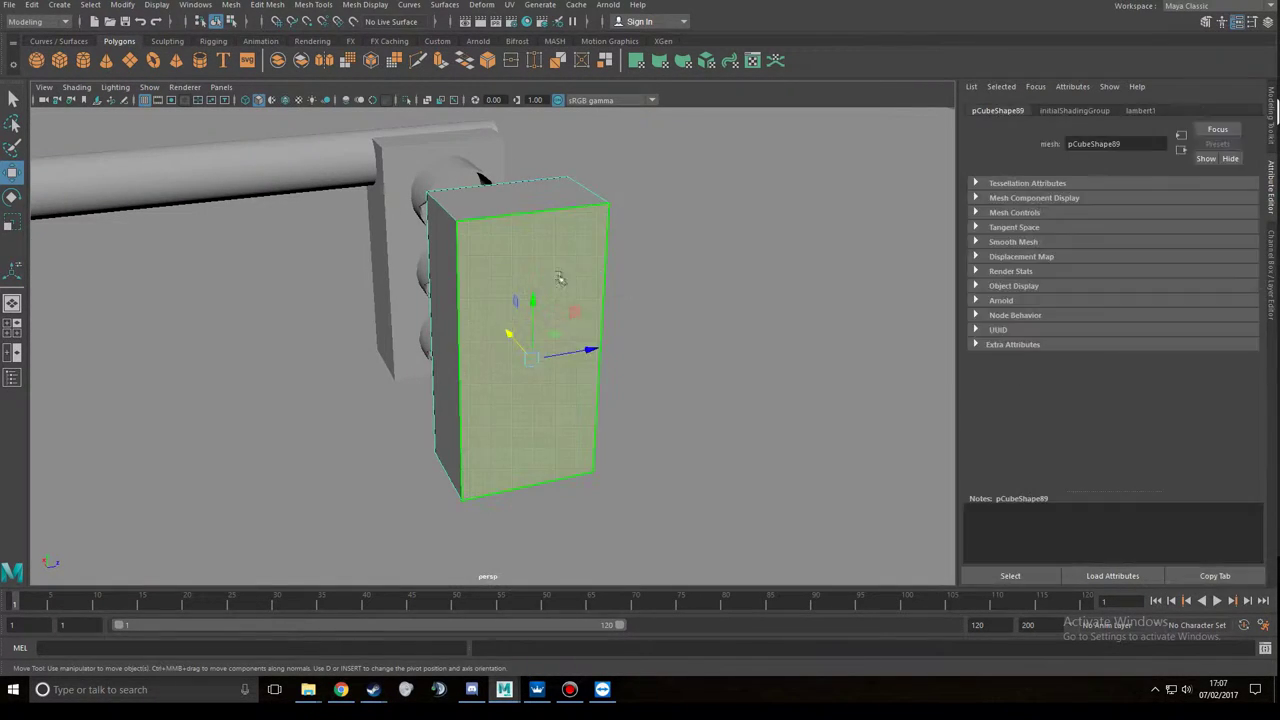
- Delete the copied box's front face and scale its X down to 0.067 as a thin frame
key("Delete")
left_click_drag(532, 307, 540, 317, "alt")
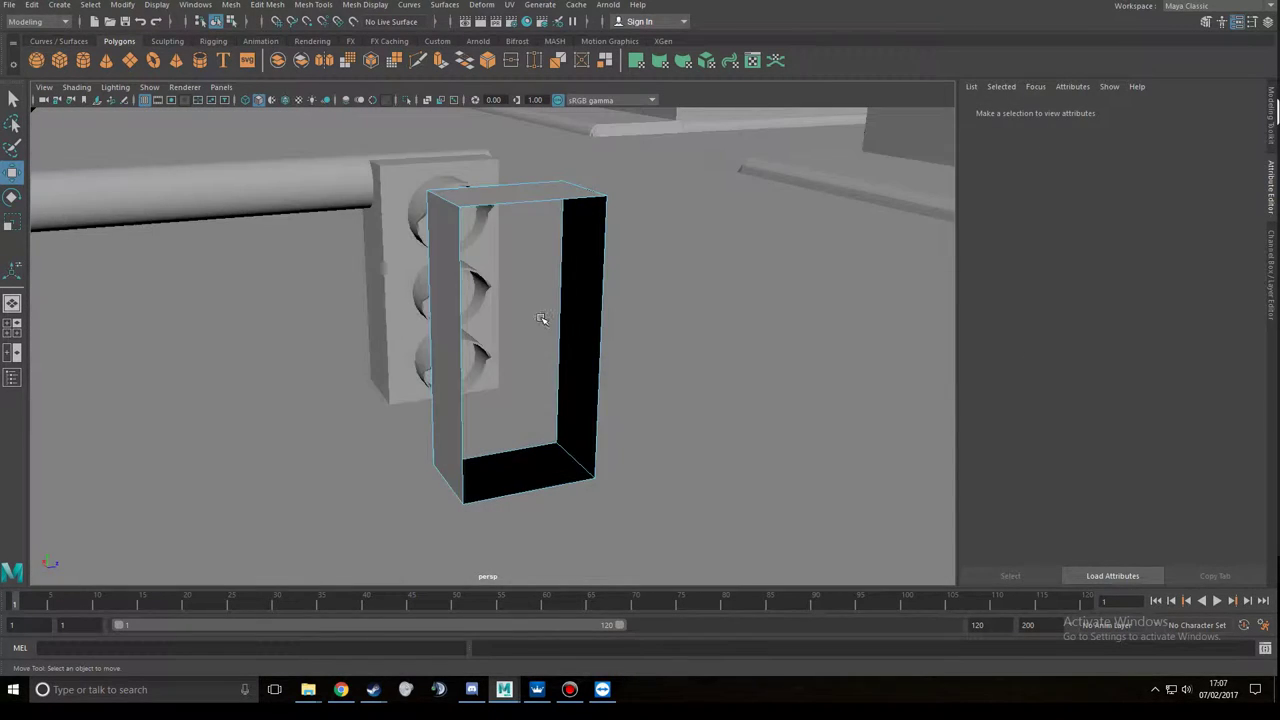
right_click_drag(466, 309, 526, 354)
key("r")
mouse_move(476, 322)
left_mouse_down()
mouse_move(491, 331)
mouse_move(372, 281)
mouse_move(470, 310)
left_mouse_up()
key("w")
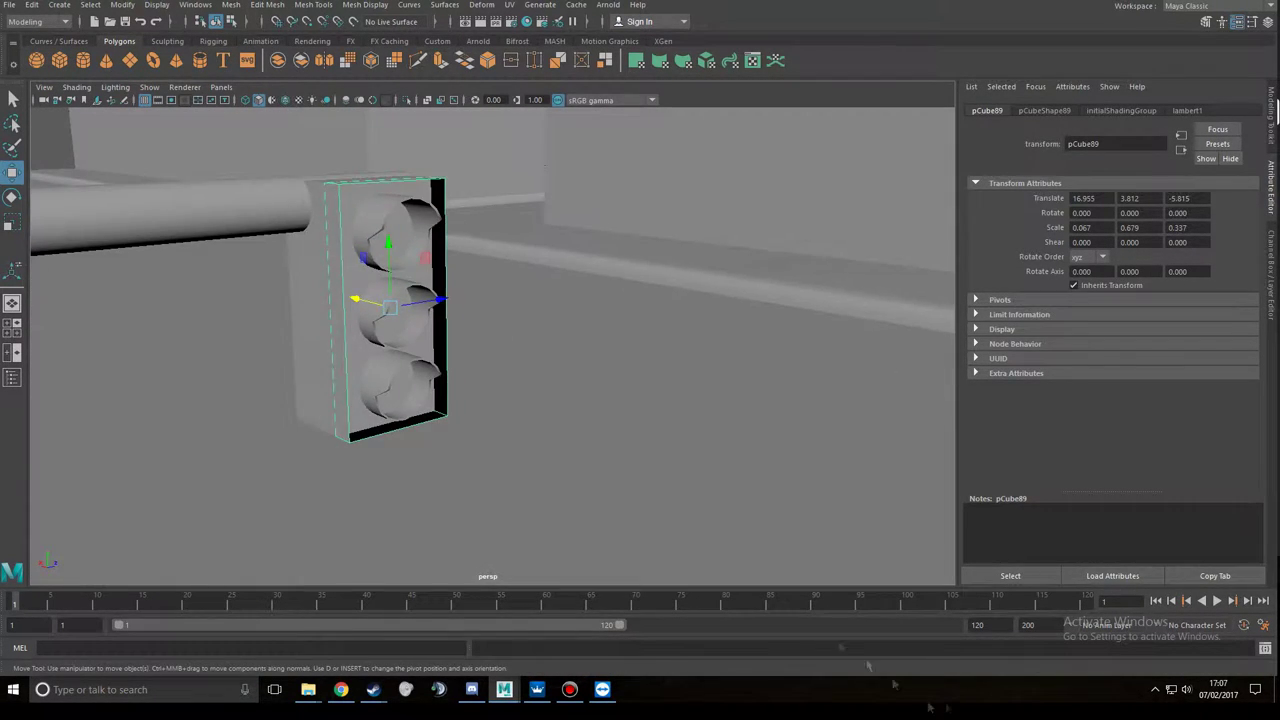
- Undo back to the original housing box and create a new polygon sphere
left_click(1156, 689)
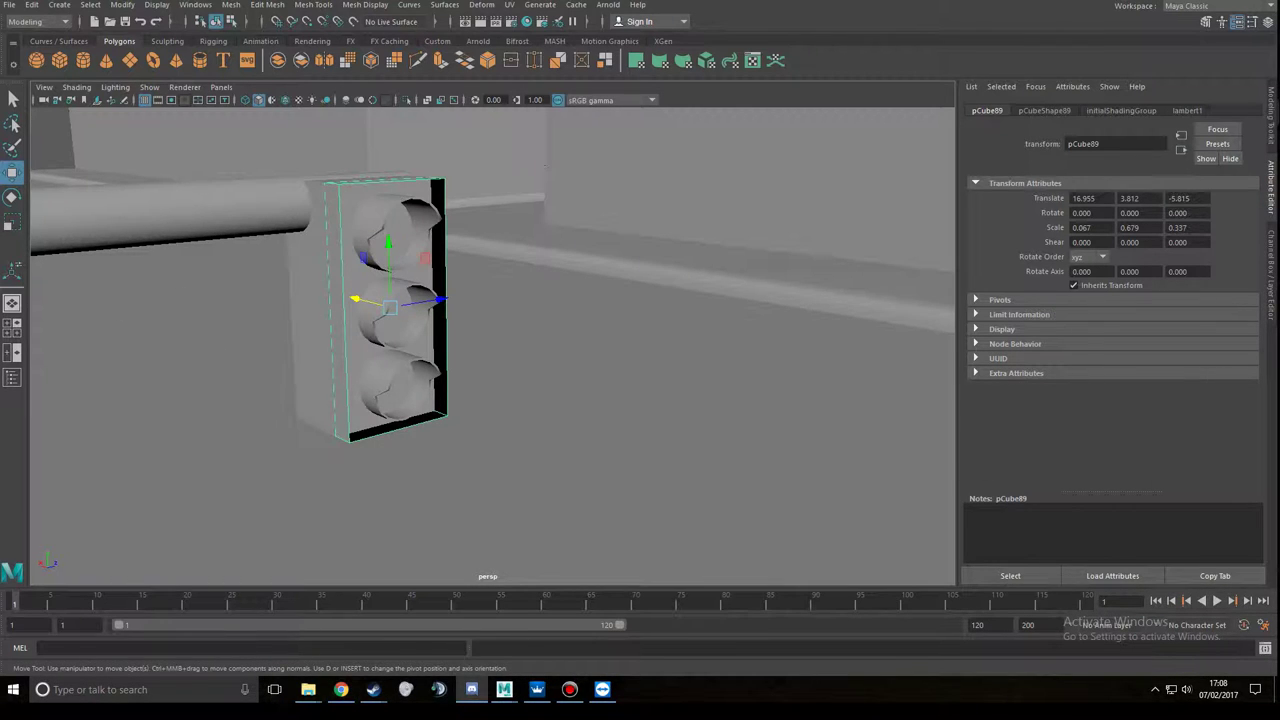
key("ctrl+z")
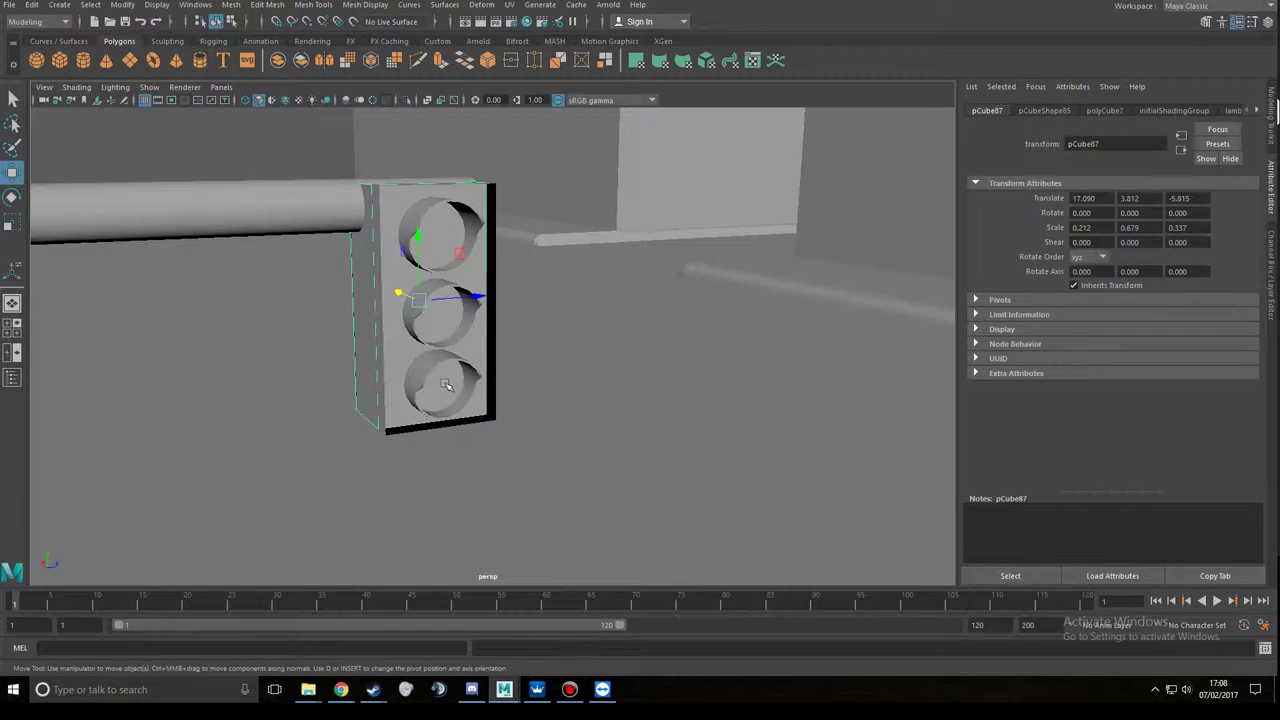
left_click_drag(443, 385, 405, 380, "alt")
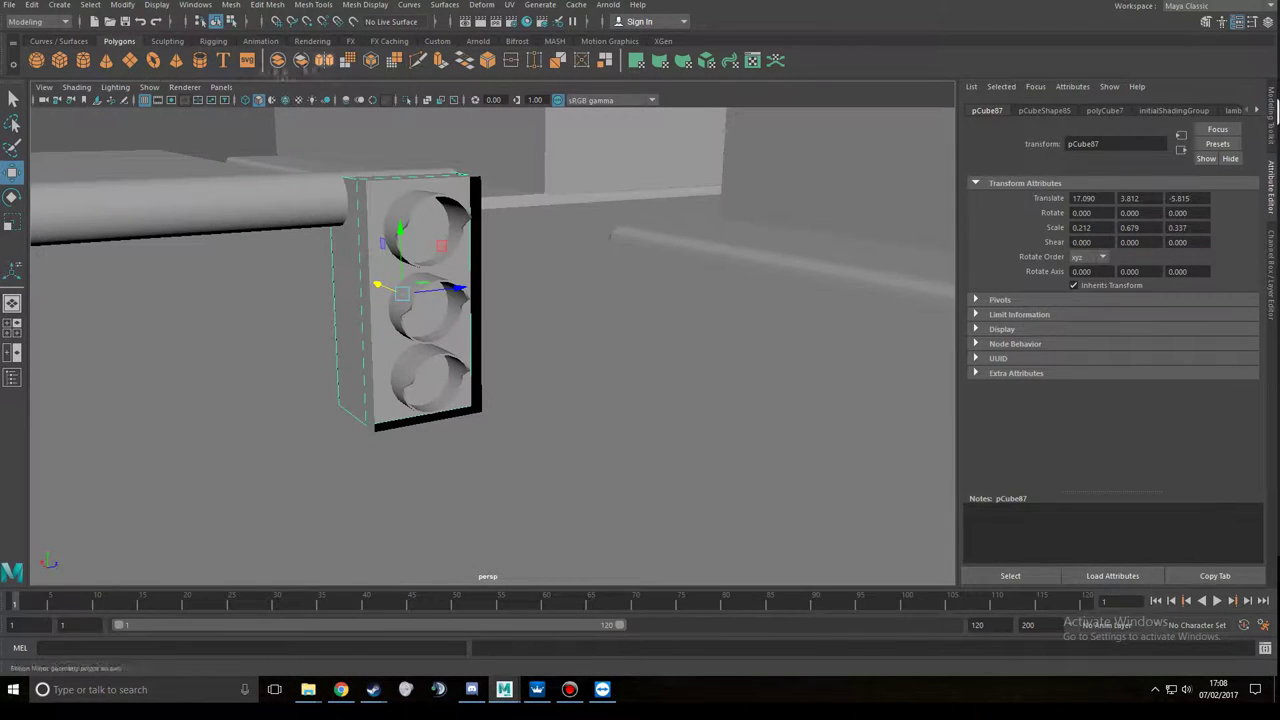
left_click(36, 60)
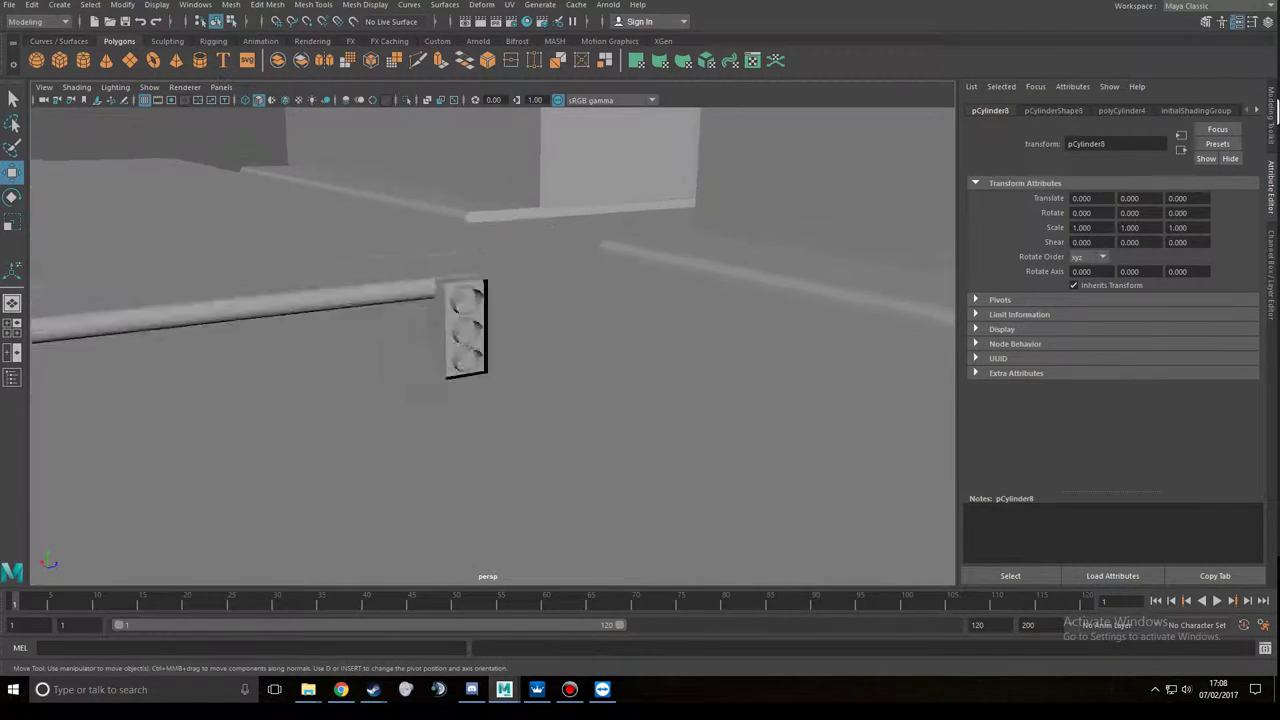
- Move the new sphere aside and shrink it to a tiny lamp size
left_click_drag(895, 300, 181, 300)
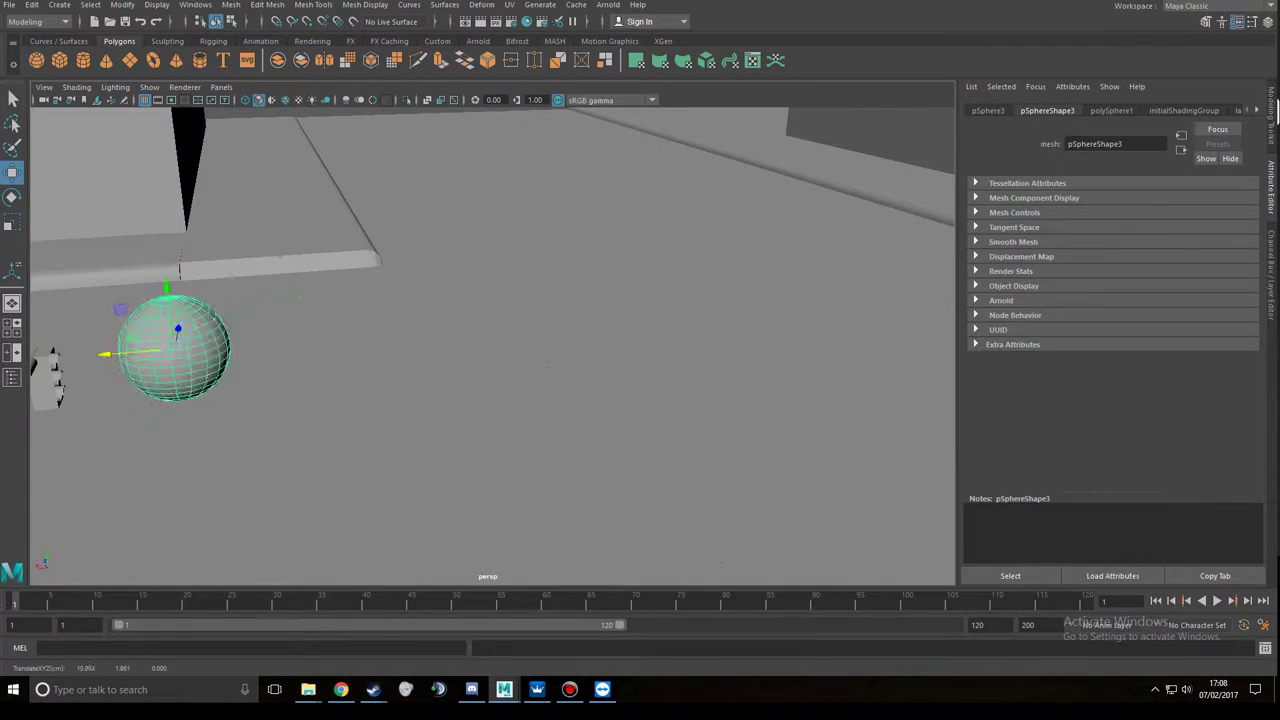
key("f")
key("r")
left_click_drag(537, 334, 503, 347)
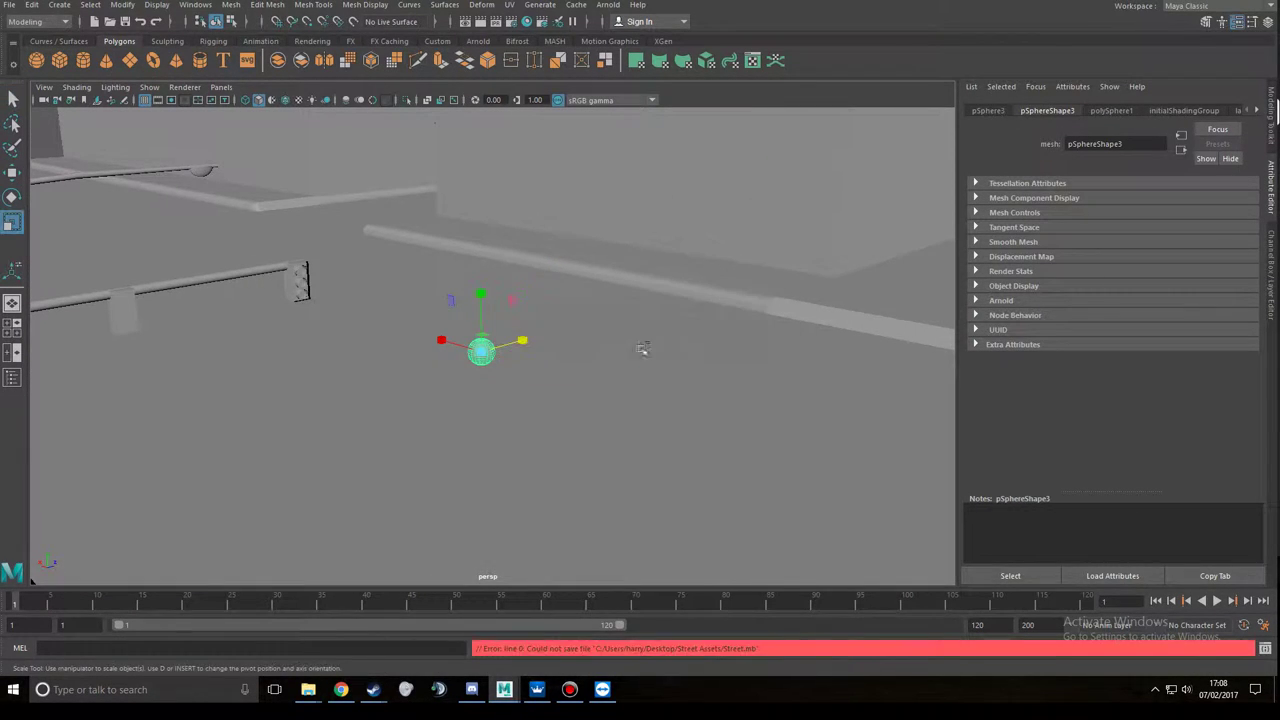
key("ctrl+z")
mouse_move(487, 354)
left_mouse_down()
mouse_move(416, 348)
mouse_move(290, 410)
mouse_move(398, 424)
left_mouse_up()
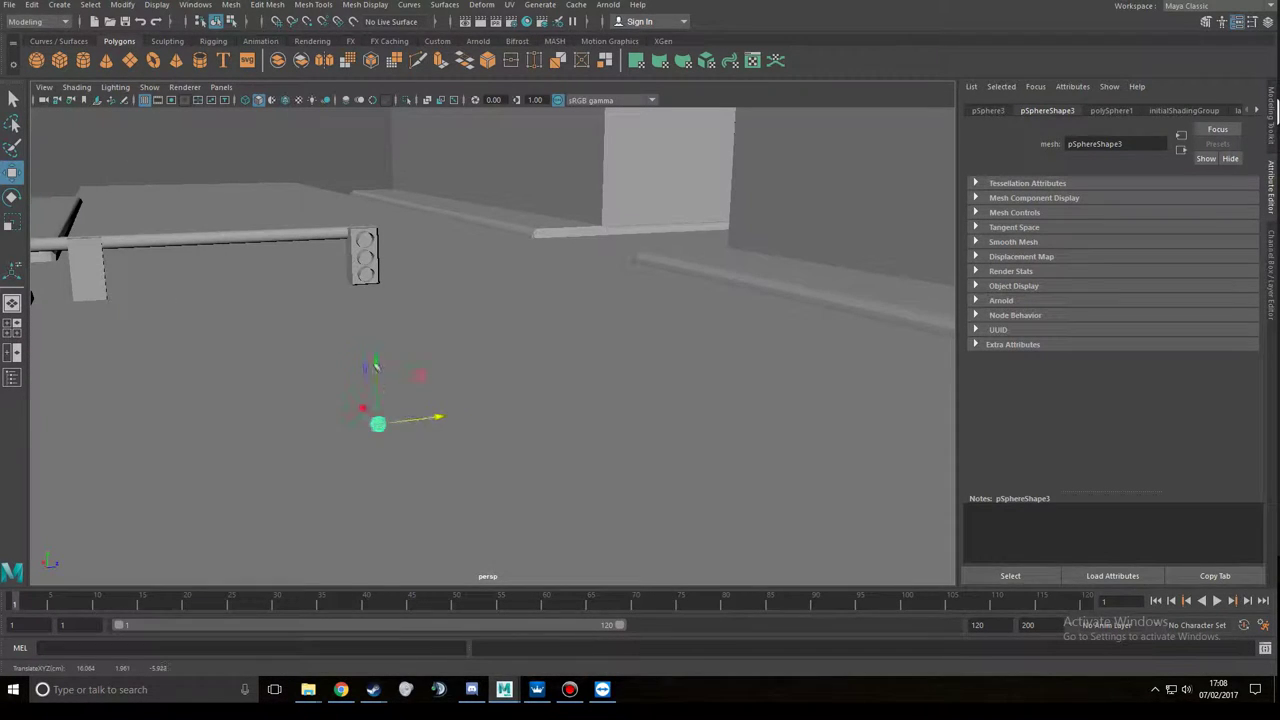
- Size the sphere to fit the traffic light's top opening
mouse_move(338, 186)
left_mouse_down("alt")
mouse_move(503, 409)
mouse_move(937, 357)
mouse_move(658, 350)
mouse_move(312, 226)
left_mouse_up("alt")
key("w")
left_click_drag(309, 270, 137, 255, "alt")
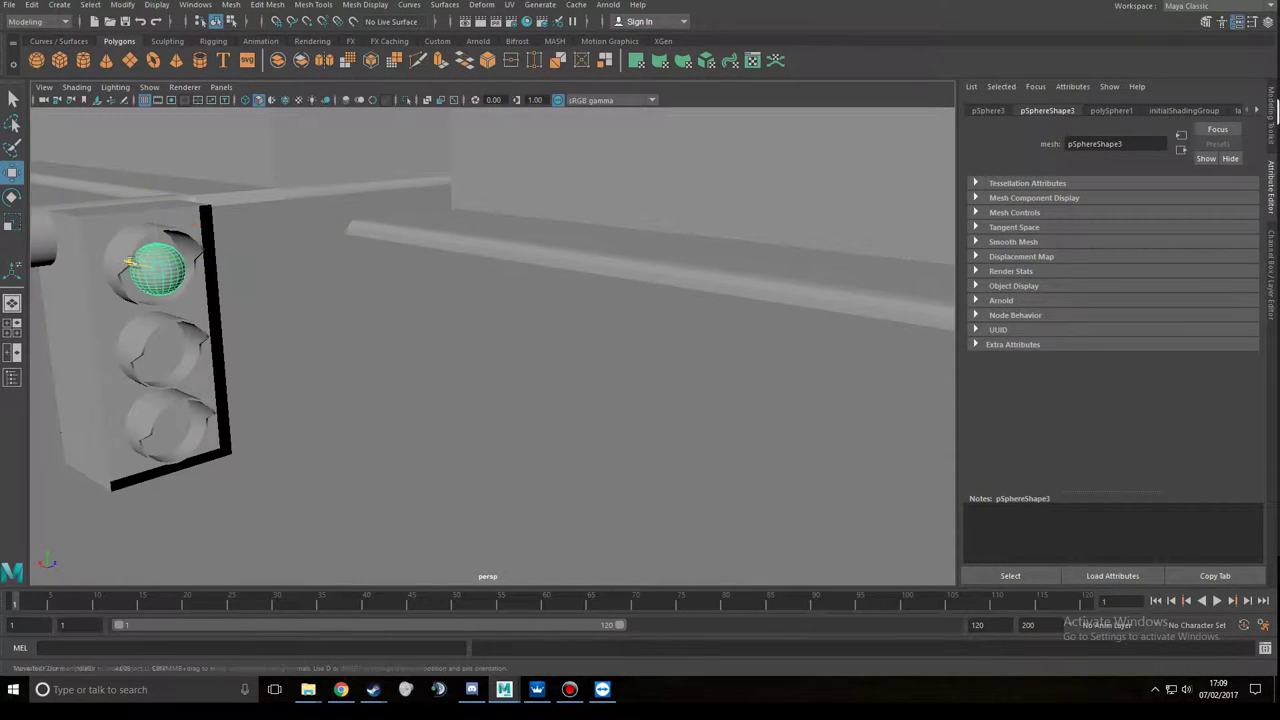
key("r")
mouse_move(140, 255)
left_mouse_down("alt")
mouse_move(524, 237)
mouse_move(528, 358)
mouse_move(420, 300)
mouse_move(250, 250)
left_mouse_up("alt")
key("w")
- Duplicate the lamp sphere into the middle and bottom openings
key("ctrl+d")
key("w")
left_click_drag(260, 245, 262, 255)
left_click(262, 278)
key("r")
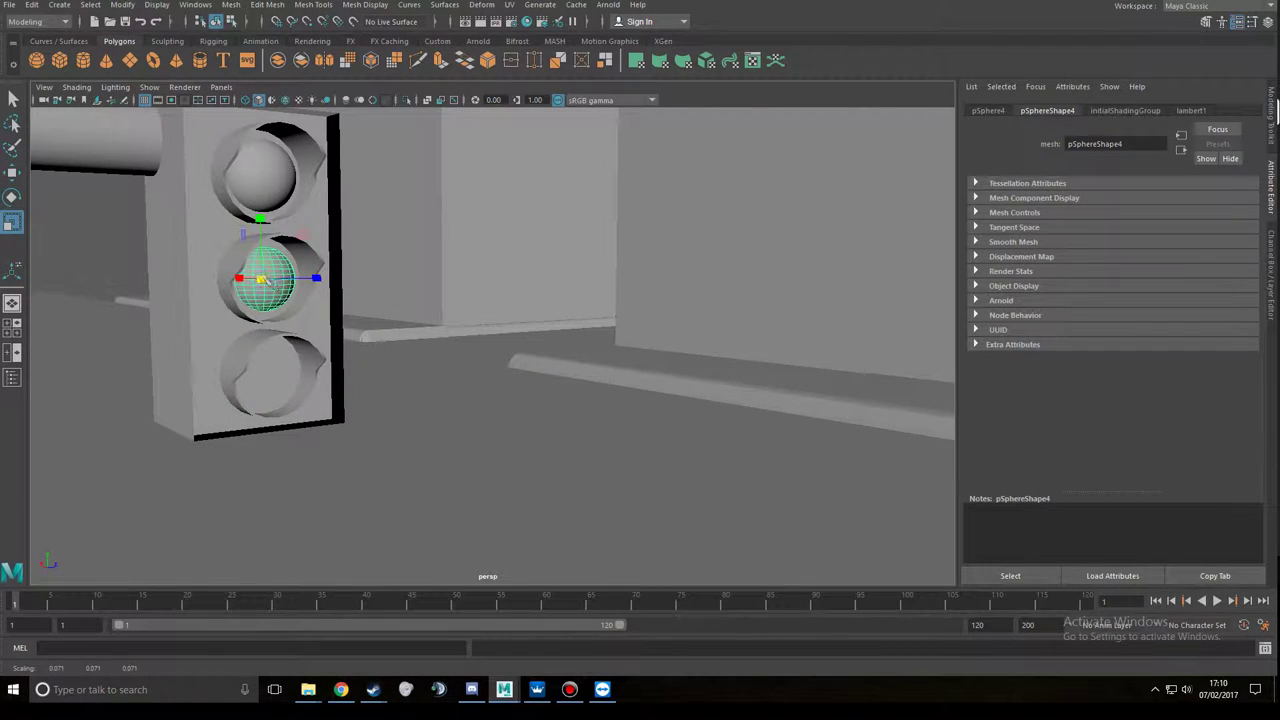
key("w")
mouse_move(264, 305)
left_mouse_down()
mouse_move(265, 366)
mouse_move(410, 370)
mouse_move(479, 312)
mouse_move(345, 205)
left_mouse_up()
- Select all three lamp spheres together
left_click(345, 205)
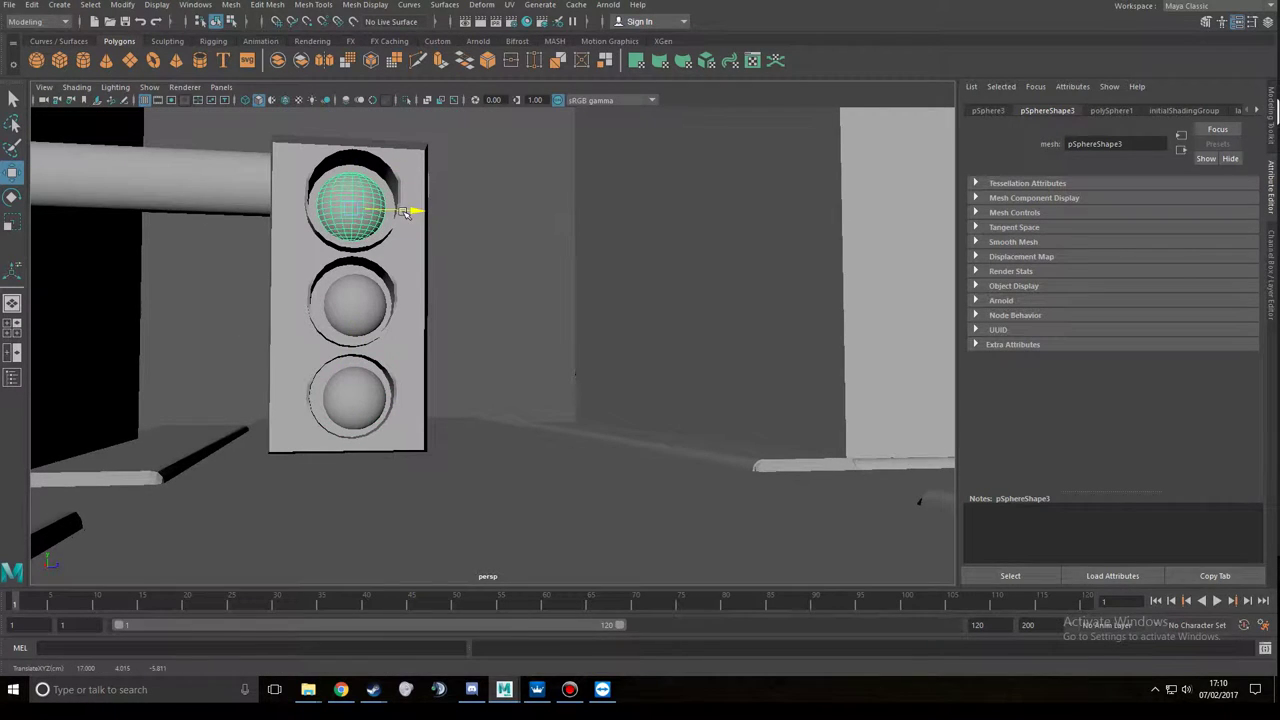
left_click(363, 302)
left_click(385, 392)
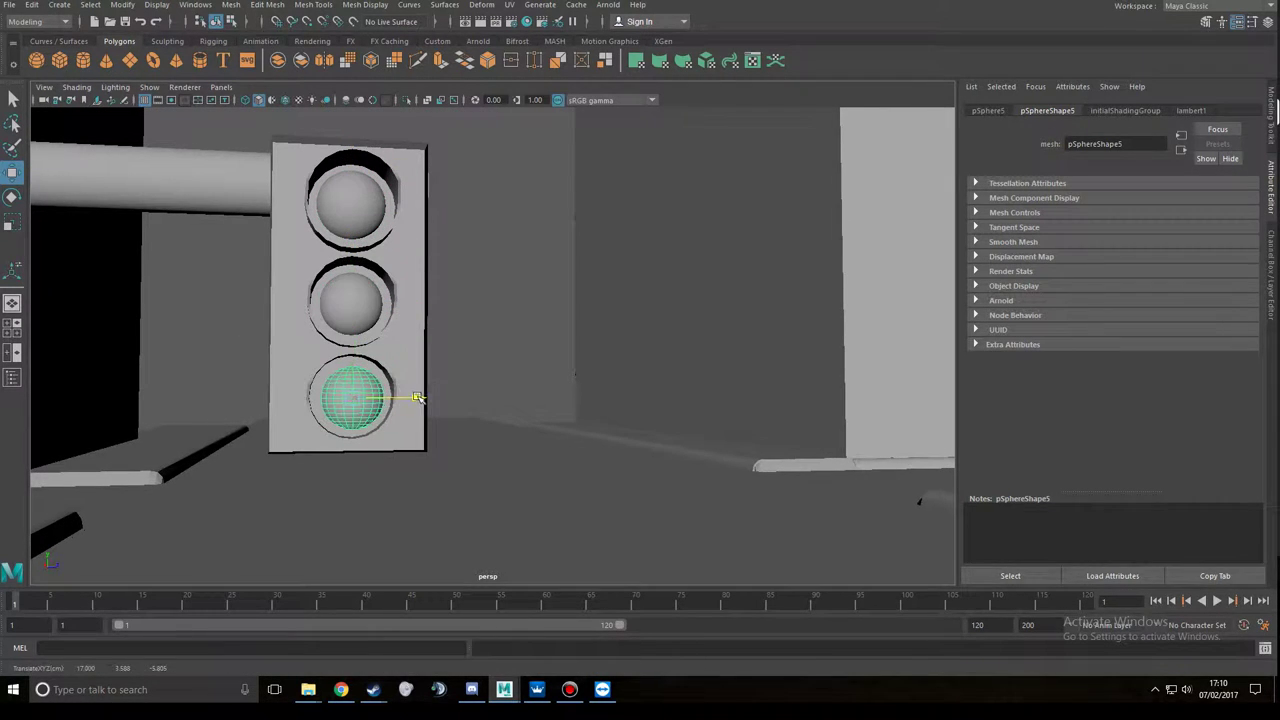
left_click(534, 337)
right_click_drag(534, 337, 400, 323, "alt")
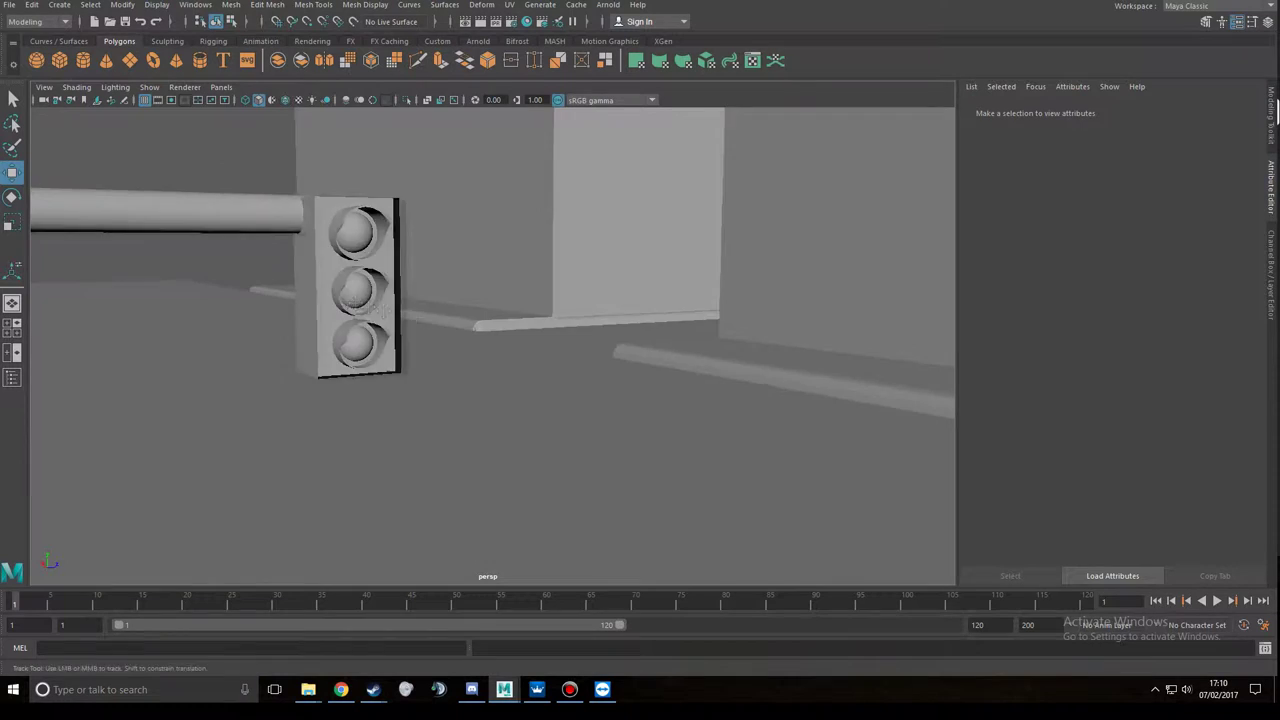
left_click_drag(400, 323, 470, 330, "alt")
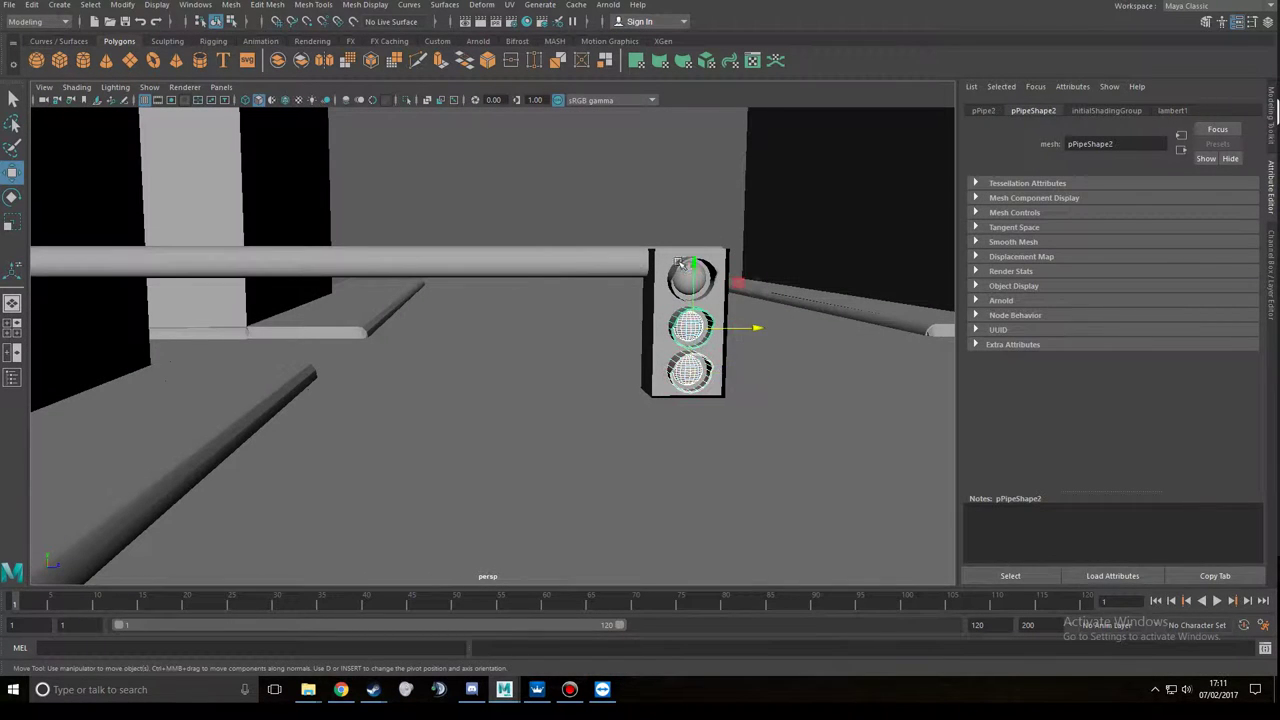
left_click(690, 278, "shift")
left_click_drag(690, 330, 620, 330, "alt")
- Combine the three lamp spheres into one mesh and move a duplicate to the left
left_click(231, 4)
left_click(255, 52)
key("r")
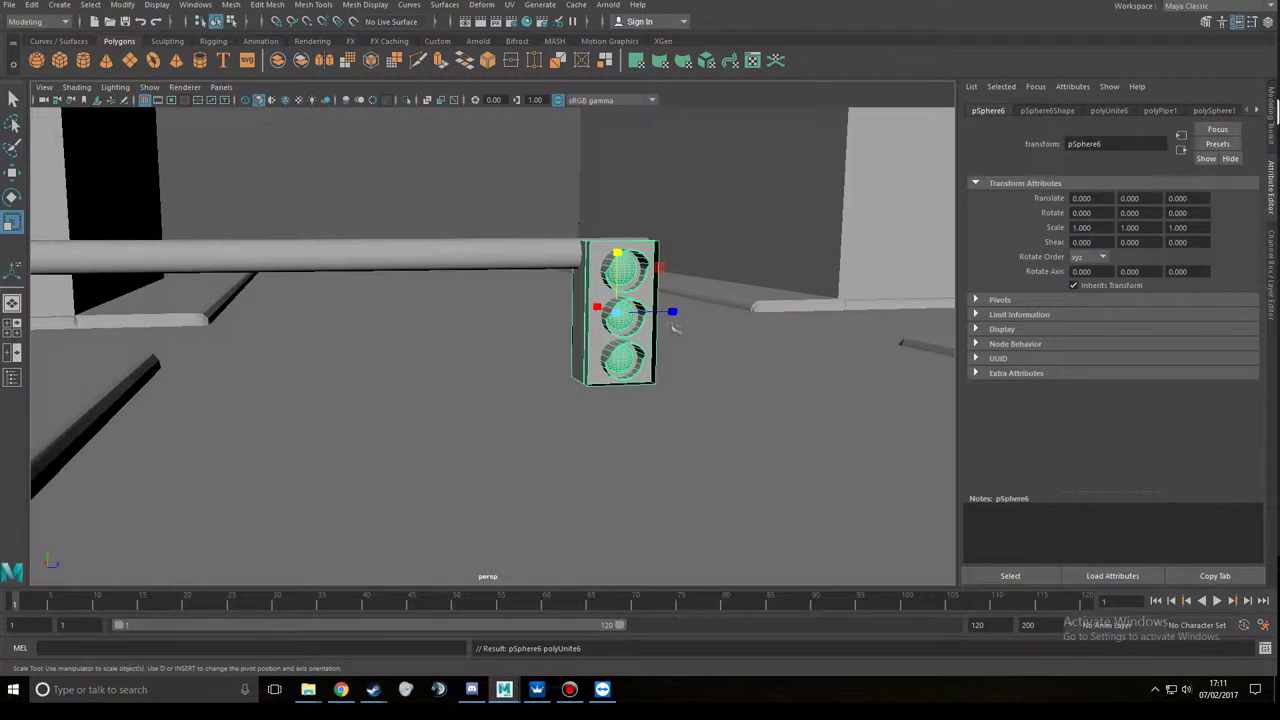
key("ctrl+d")
key("w")
mouse_move(672, 314)
left_mouse_down()
mouse_move(314, 357)
mouse_move(355, 368)
mouse_move(430, 334)
left_mouse_up()
scroll(303, 325, "down", 3)
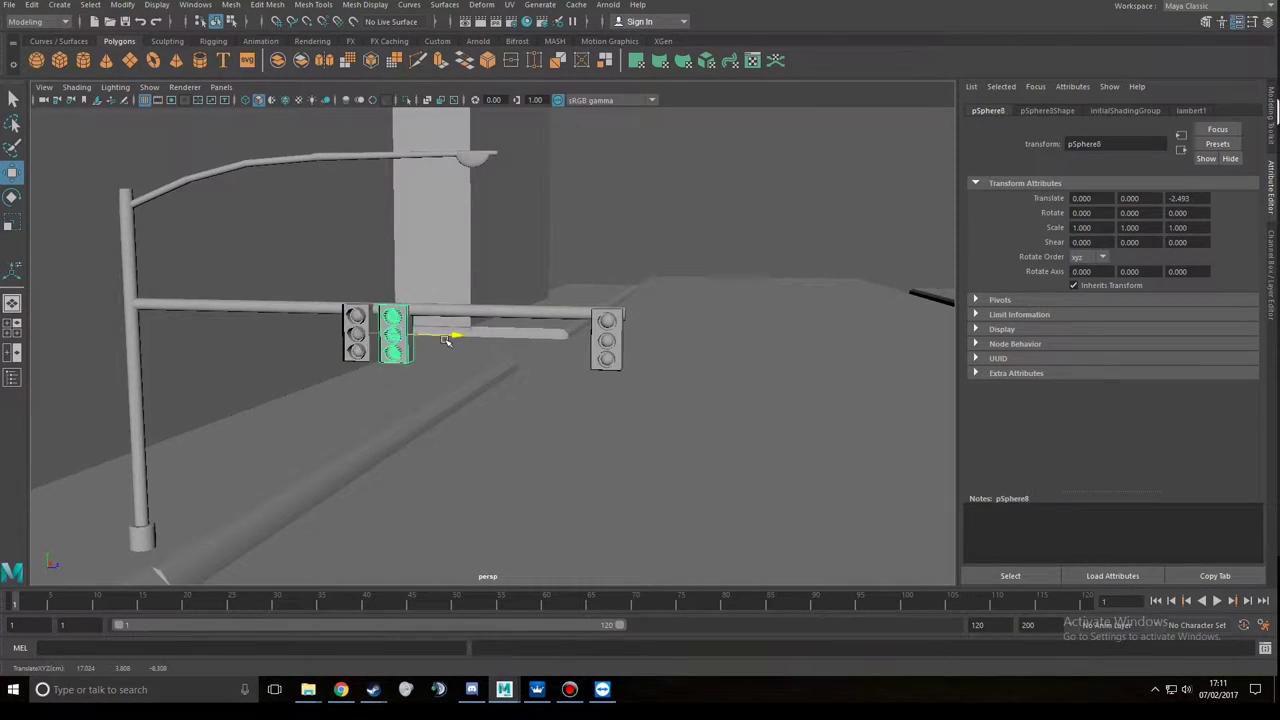
- Slide the lit housing along the bar and nudge the right traffic light into place
left_click(200, 420)
left_click_drag(200, 420, 300, 400, "alt")
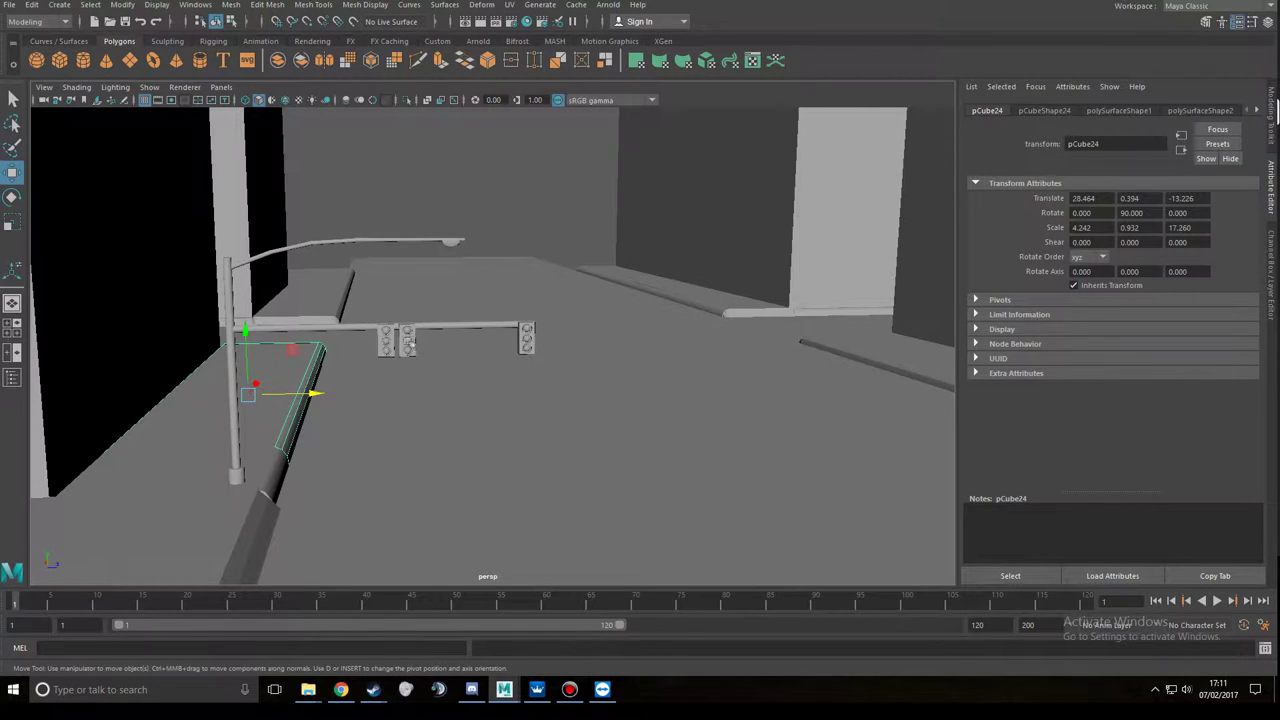
left_click(408, 342)
scroll(450, 330, "up", 5)
left_click(640, 318)
mouse_move(700, 310)
left_mouse_down()
mouse_move(697, 324)
mouse_move(499, 325)
left_mouse_up()
- Separate the right traffic light's pieces and delete its top light sphere
left_click(231, 4)
left_click(255, 90)
left_click(640, 215)
key("Delete")
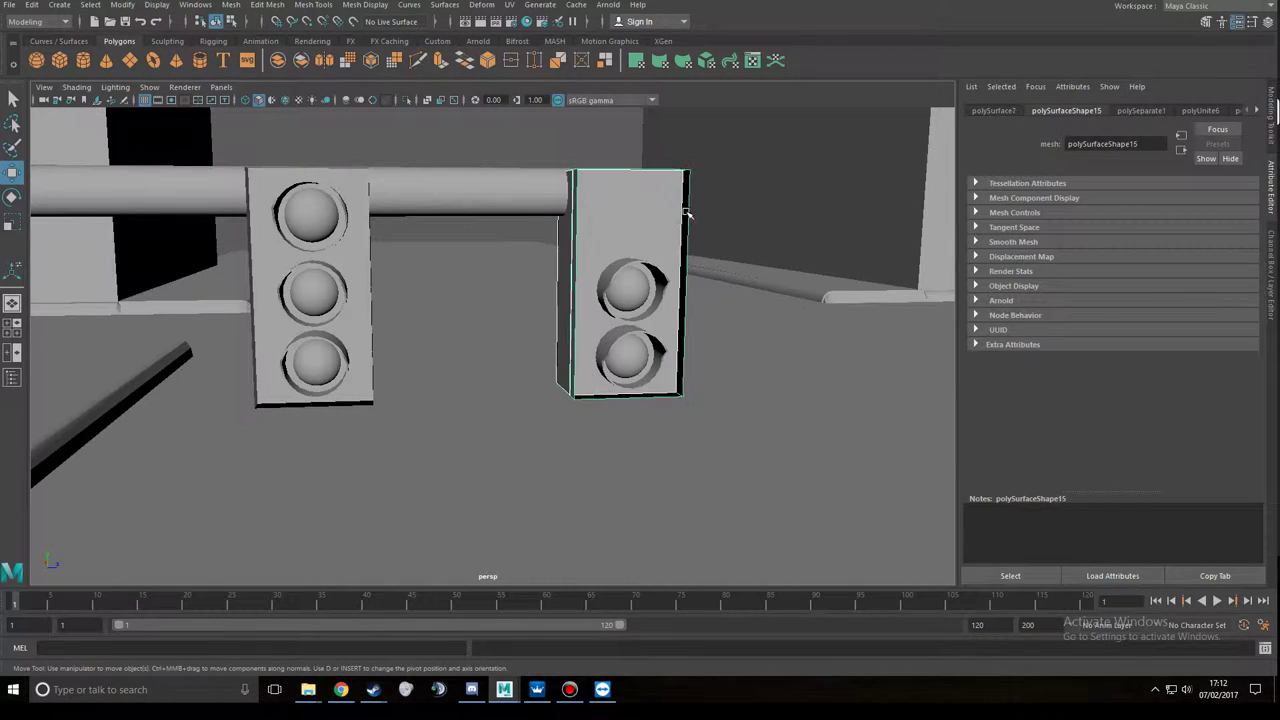
left_click_drag(634, 187, 789, 357, "alt")
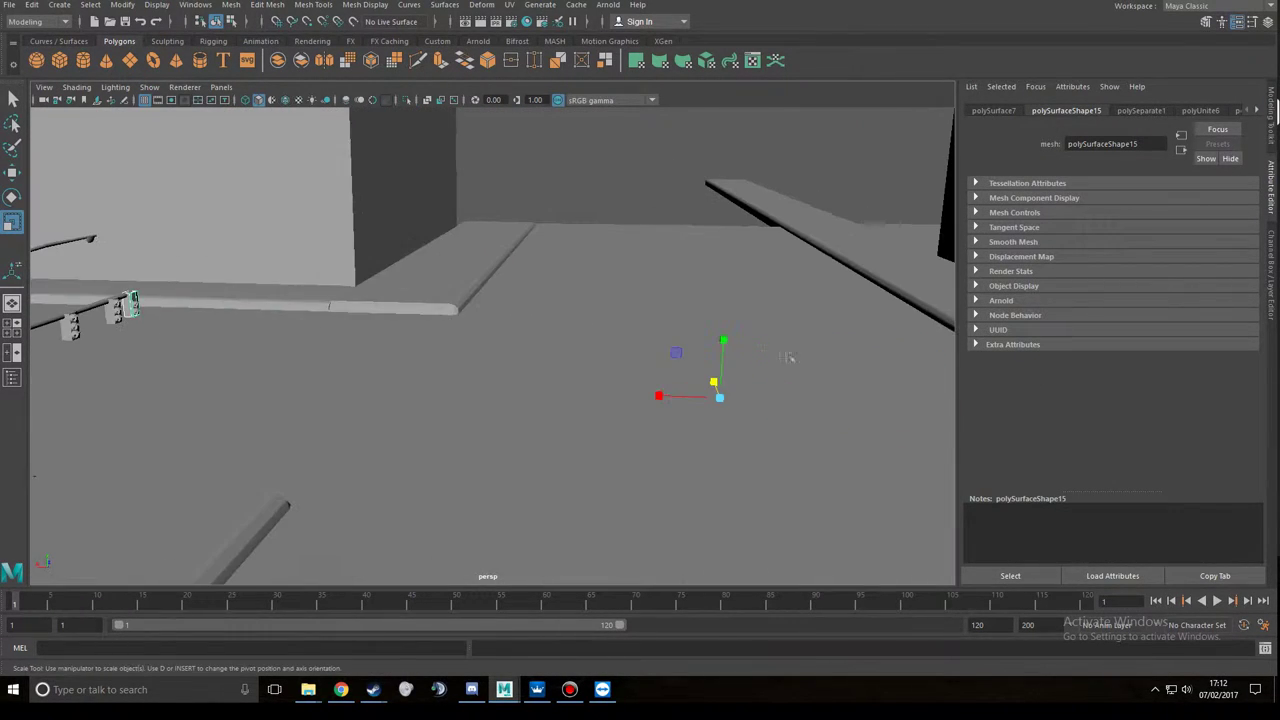
key("f")
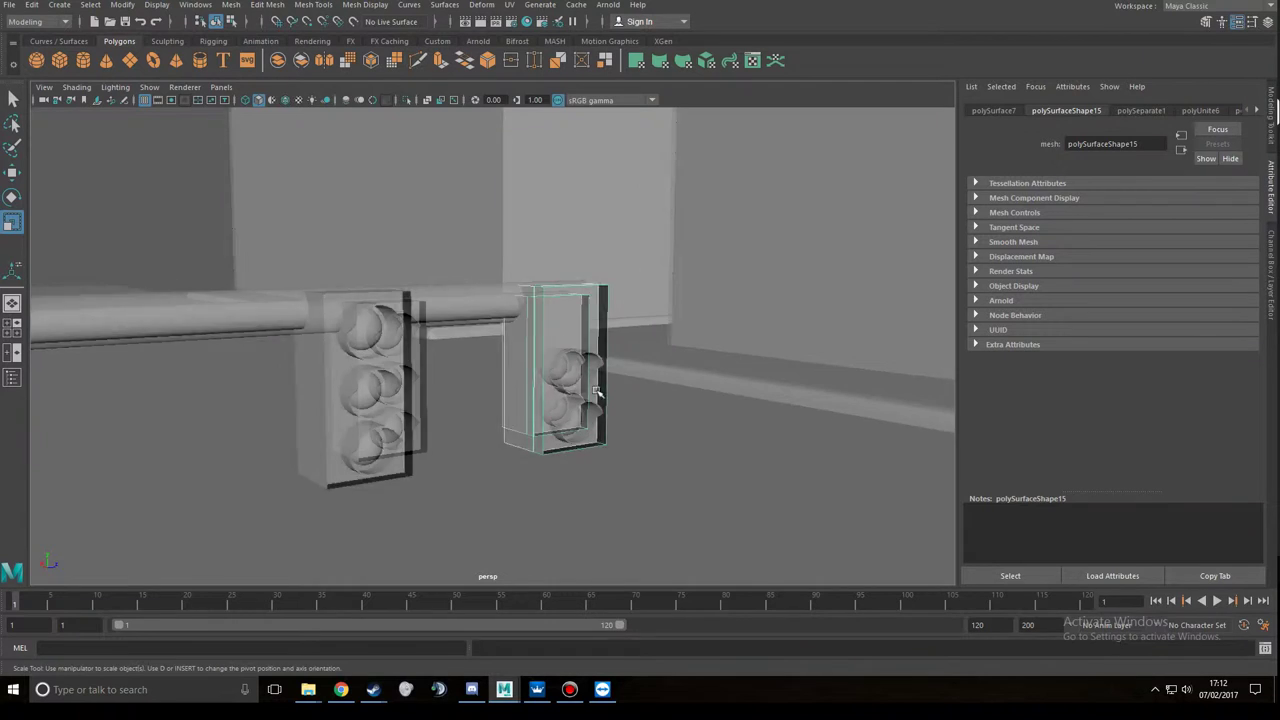
left_click(727, 430)
key("f")
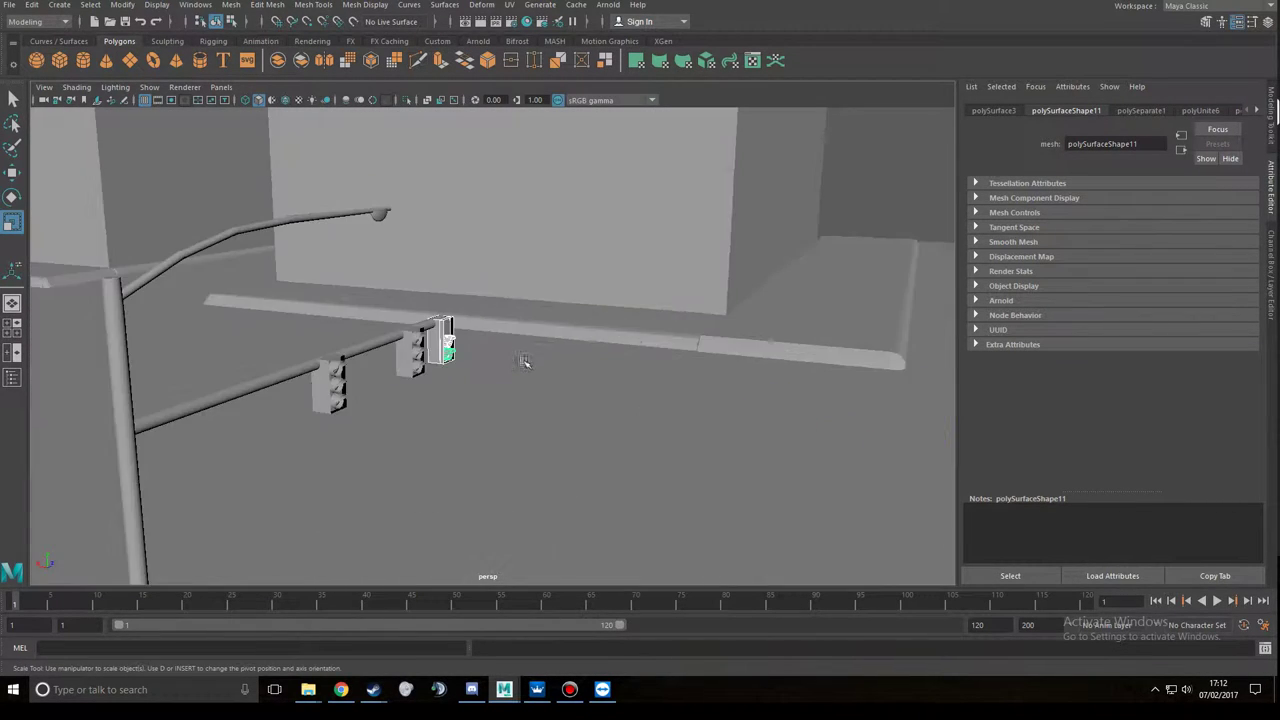
- Combine the right housing's pieces back into one mesh
left_click_drag(631, 354, 479, 345, "alt")
left_click(479, 350)
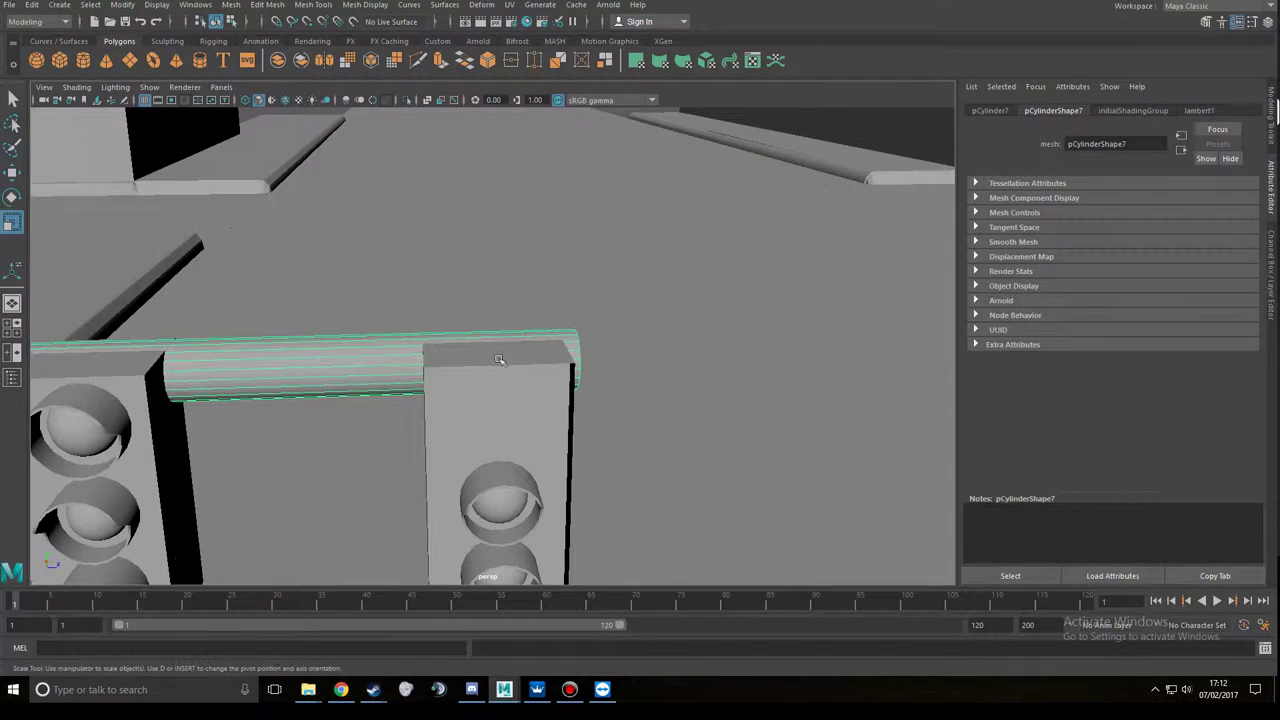
right_click_drag(479, 305, 479, 341)
left_click(480, 352)
mouse_move(480, 352)
left_mouse_down("alt")
mouse_move(455, 333)
mouse_move(500, 350)
left_mouse_up("alt")
key("r")
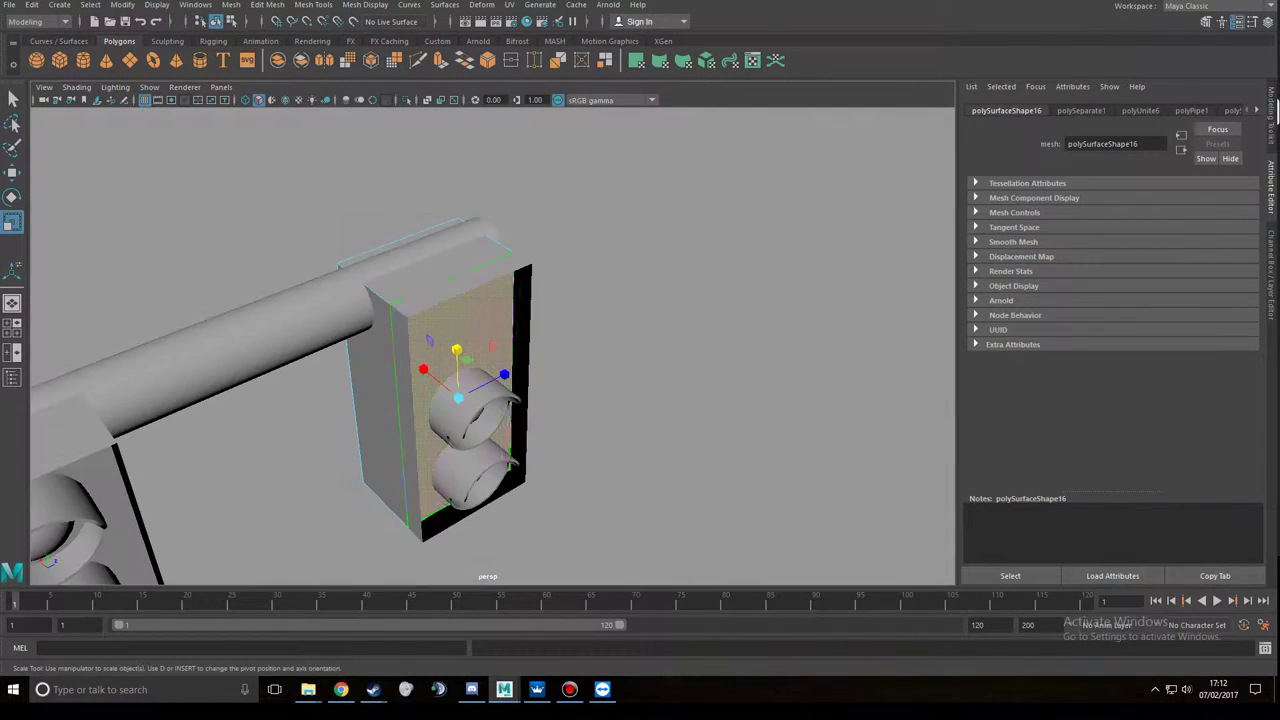
left_click(378, 382)
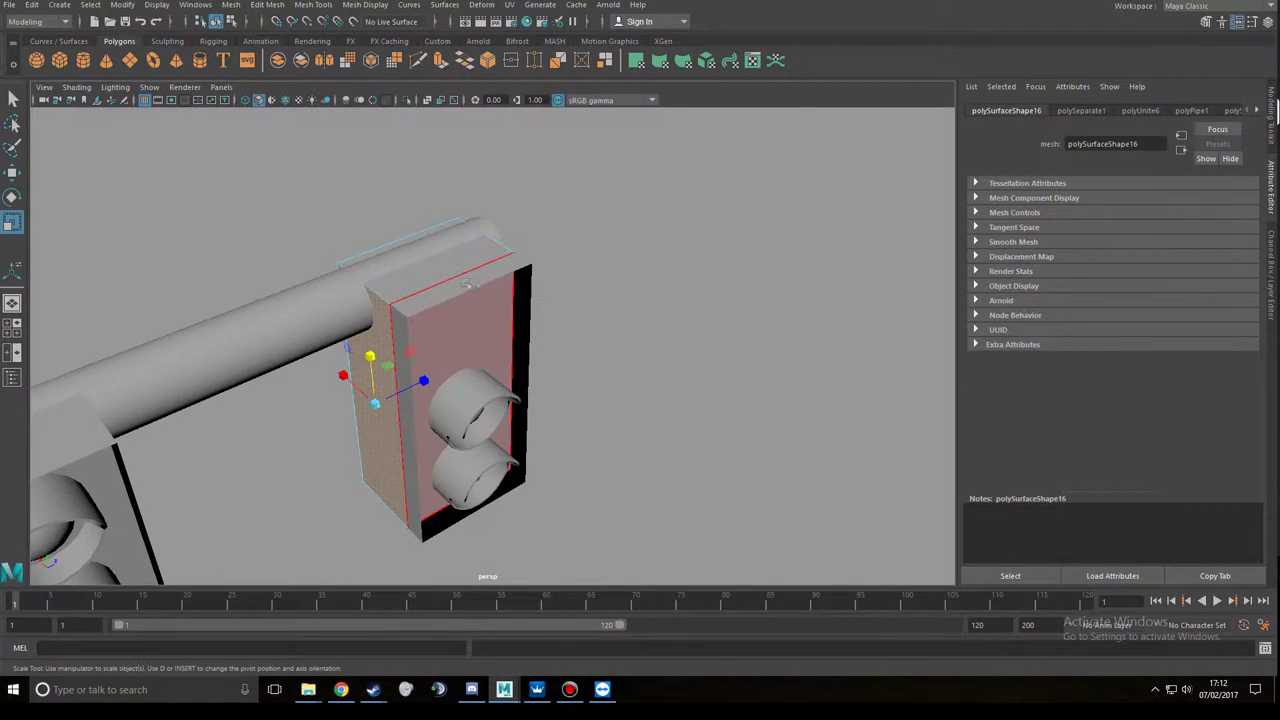
right_click_drag(609, 300, 686, 283)
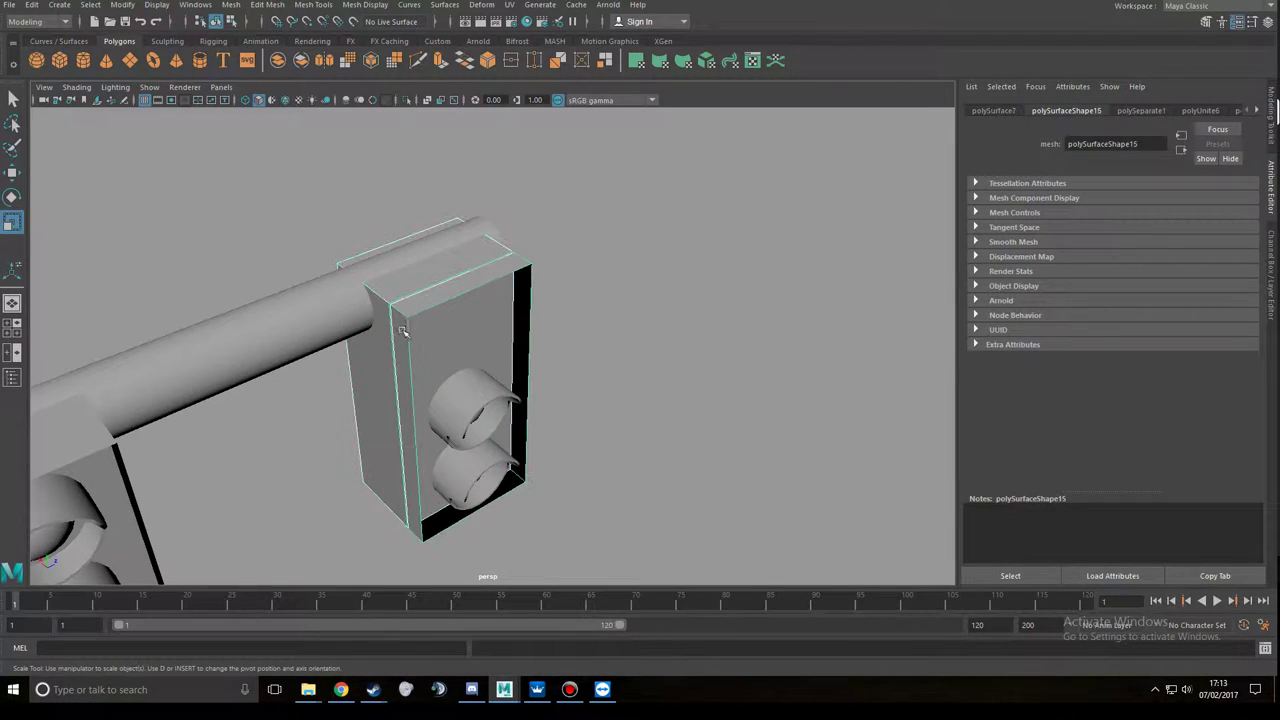
left_click(365, 5)
left_click(285, 65)
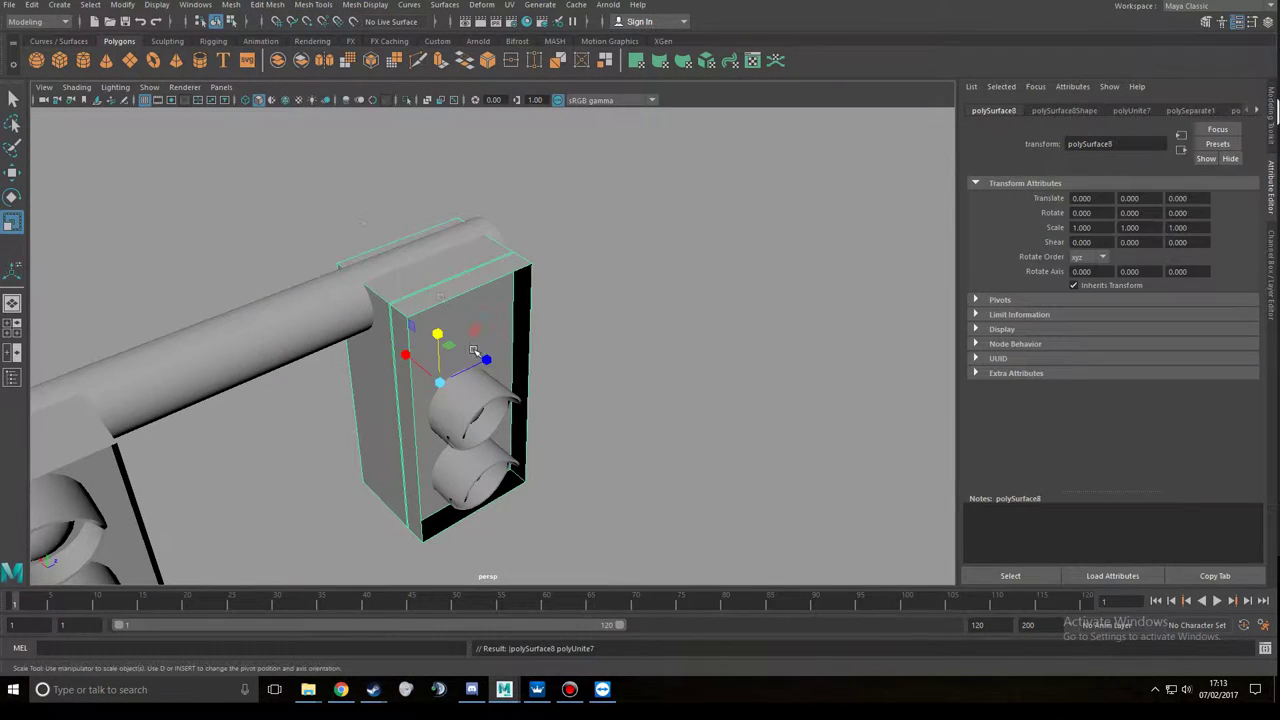
- Lower the housing's top face to shorten it into a two-light unit
right_click_drag(428, 292, 428, 330)
left_click(410, 283)
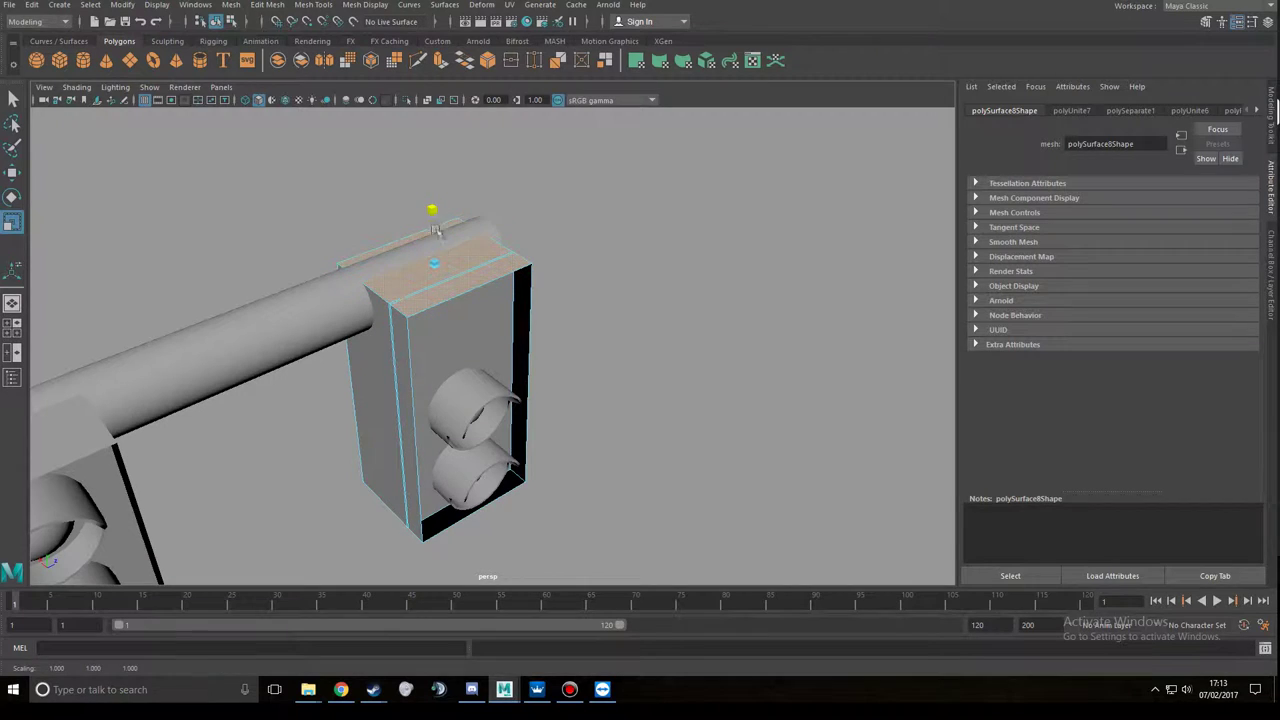
key("w")
mouse_move(435, 228)
left_mouse_down("alt")
mouse_move(376, 125)
mouse_move(655, 319)
mouse_move(304, 352)
mouse_move(423, 351)
mouse_move(537, 300)
left_mouse_up("alt")
right_click_drag(537, 300, 569, 333)
- Combine the two-light housing with its lamp spheres into one mesh
left_click(569, 333)
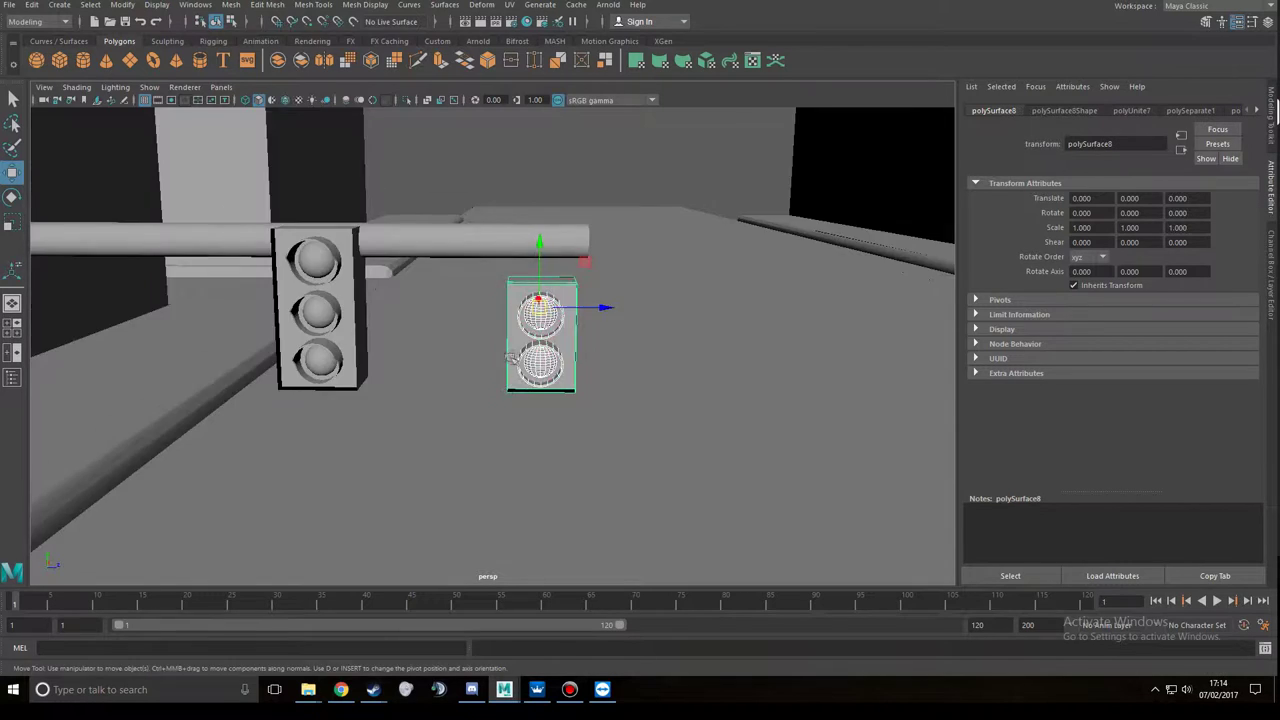
left_click(231, 4)
left_click(270, 55)
mouse_move(560, 330)
left_mouse_down("alt")
mouse_move(601, 291)
mouse_move(143, 277)
left_mouse_up("alt")
left_click(680, 300)
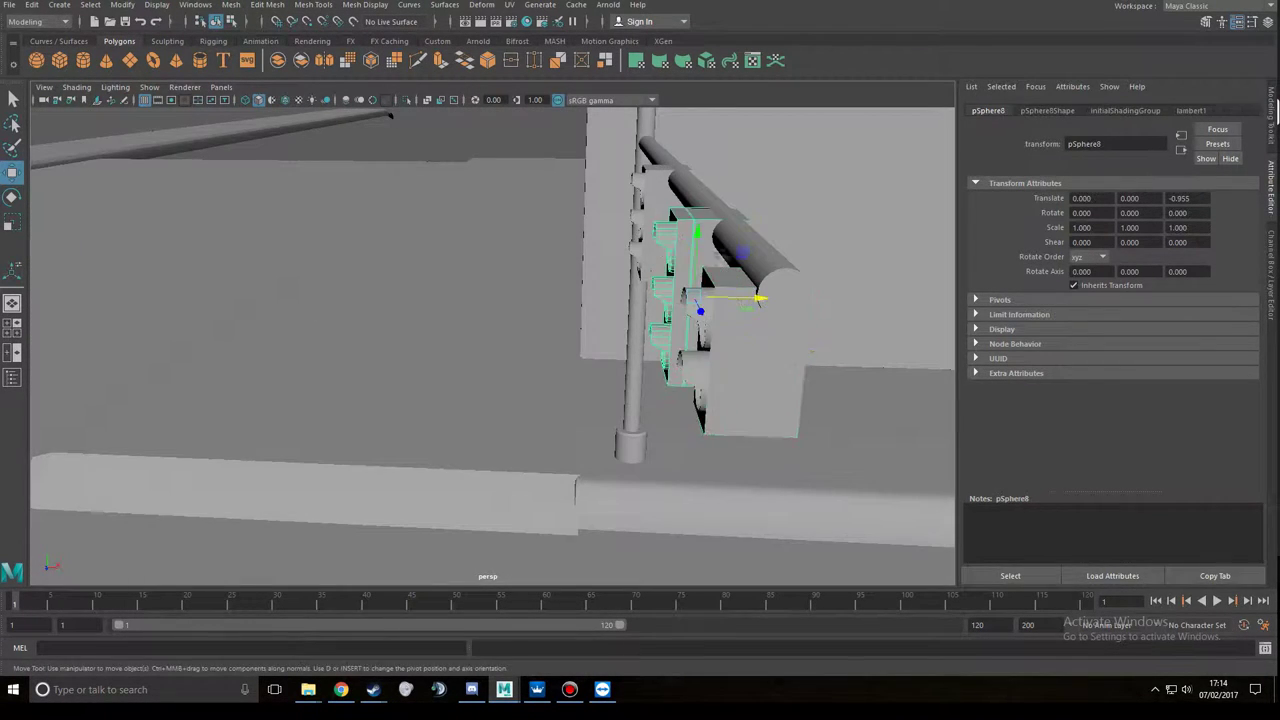
left_click_drag(758, 297, 740, 267, "alt")
left_click_drag(690, 145, 560, 300, "alt")
scroll(540, 340, "down", 5)
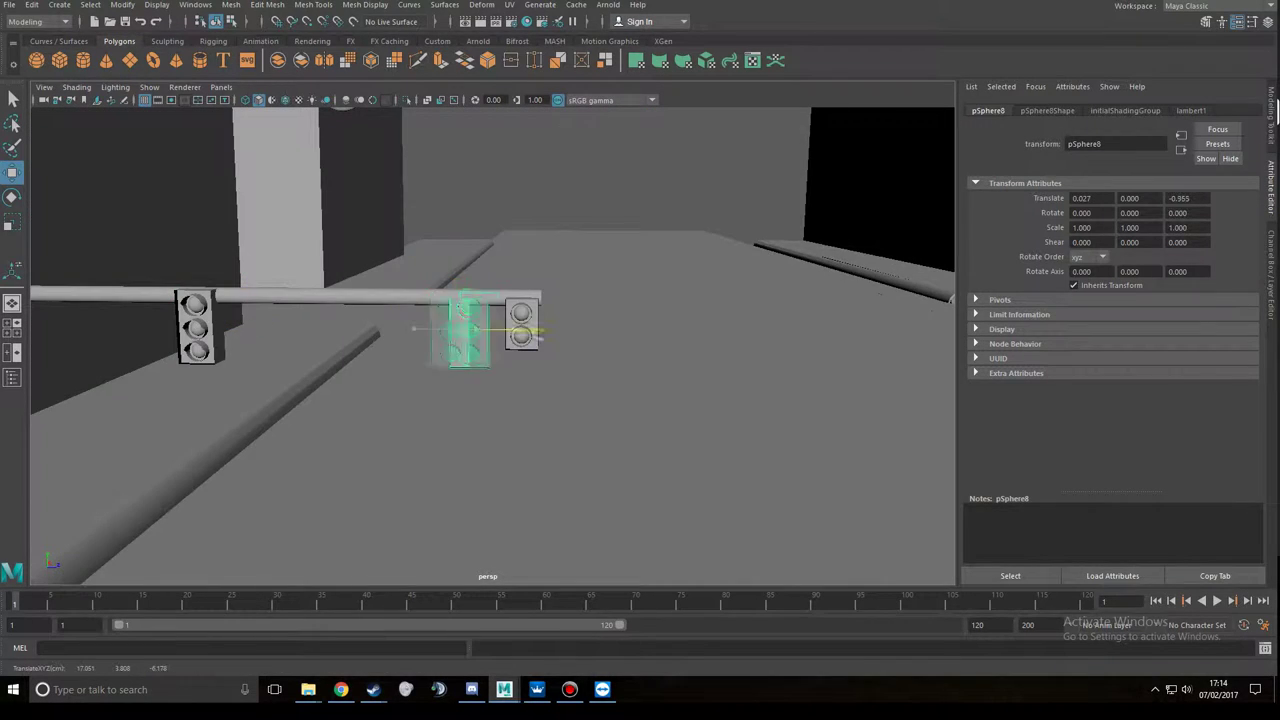
scroll(441, 347, "up", 3)
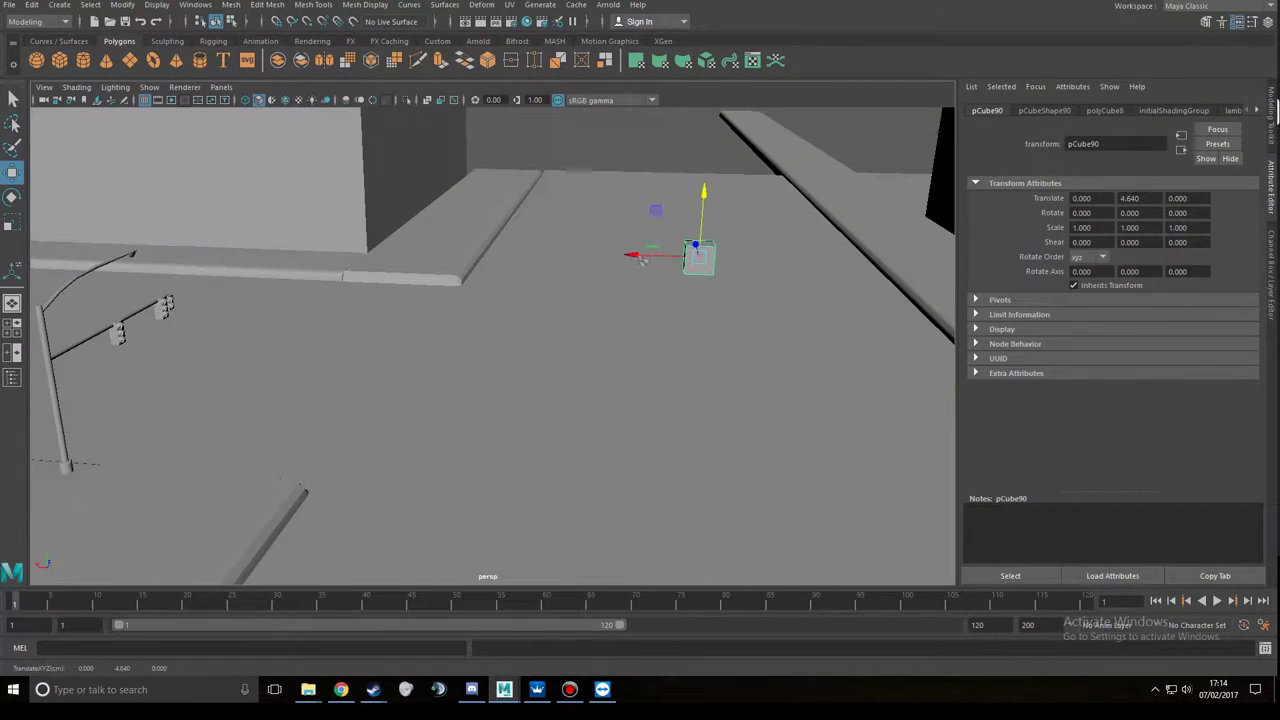
- Move the new cube onto the horizontal bar near the post
left_click_drag(230, 420, 161, 463, "alt")
scroll(161, 463, "down", 5)
left_click_drag(400, 300, 470, 300, "alt")
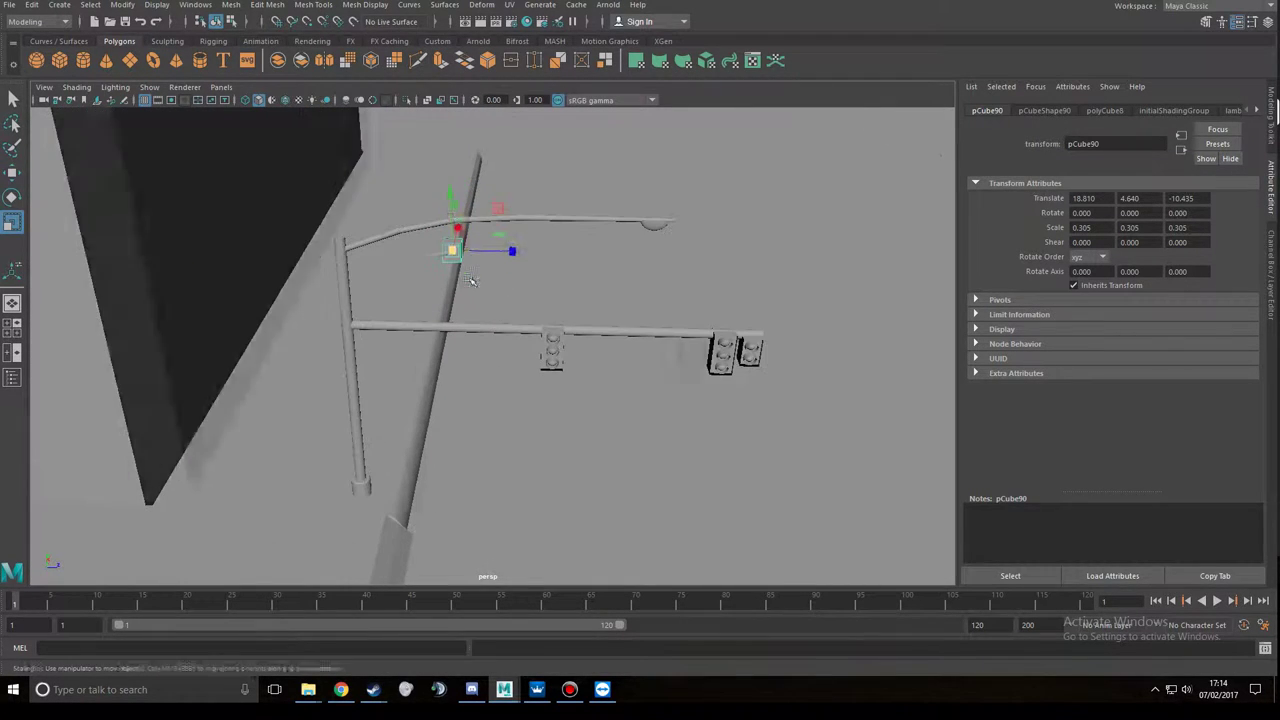
scroll(644, 496, "up", 6)
scroll(644, 496, "up", 3)
mouse_move(608, 386)
left_mouse_down("alt")
mouse_move(580, 283)
mouse_move(627, 362)
mouse_move(320, 297)
mouse_move(286, 329)
mouse_move(214, 323)
mouse_move(490, 407)
mouse_move(400, 395)
mouse_move(560, 430)
mouse_move(430, 530)
left_mouse_up("alt")
key("r")
key("w")
key("r")
- Select the cube sitting on the horizontal bar
left_click(430, 535)
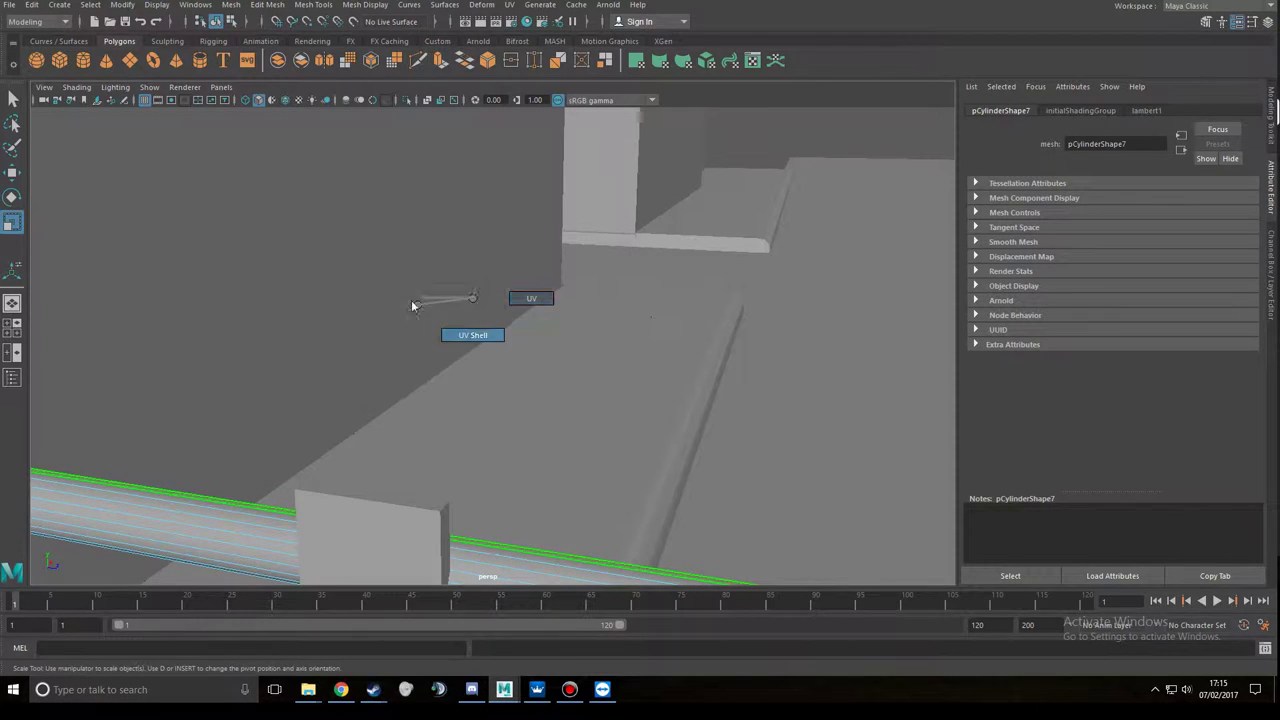
right_click_drag(410, 303, 472, 290)
left_click_drag(472, 290, 443, 303, "alt")
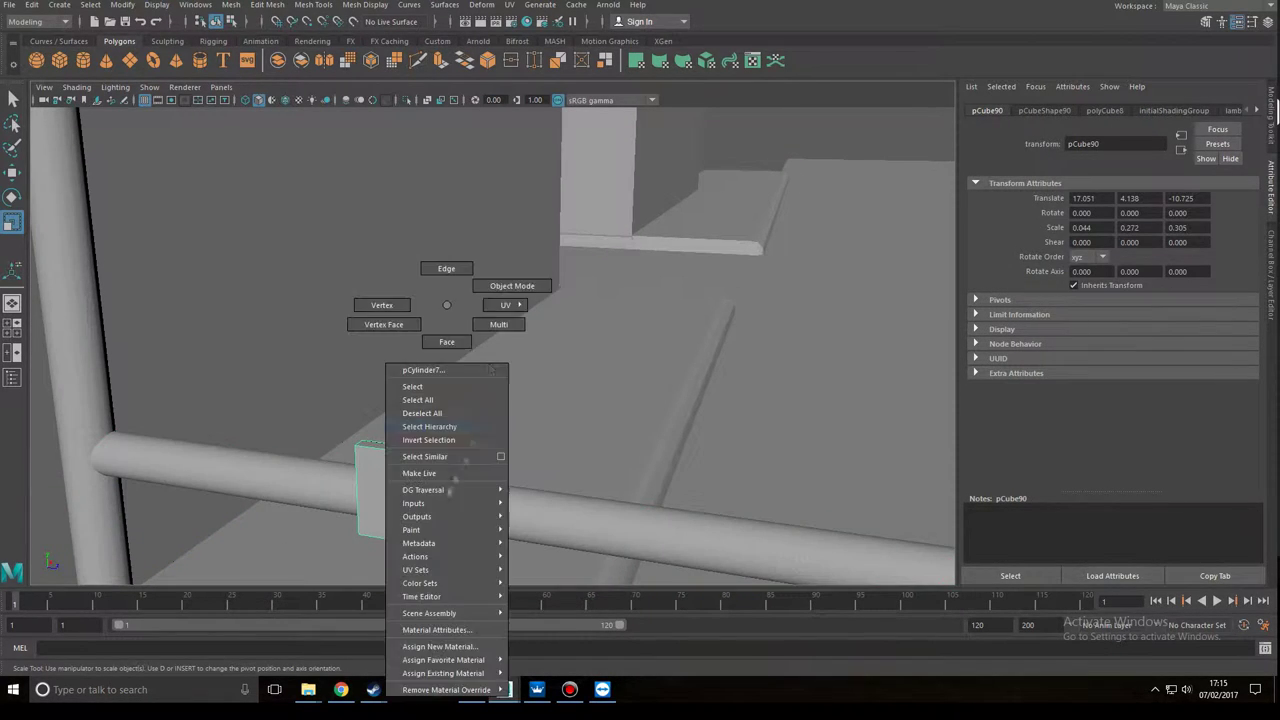
right_click_drag(443, 303, 443, 266)
left_click_drag(460, 477, 575, 525, "alt")
right_click_drag(575, 525, 600, 470)
left_click(540, 535)
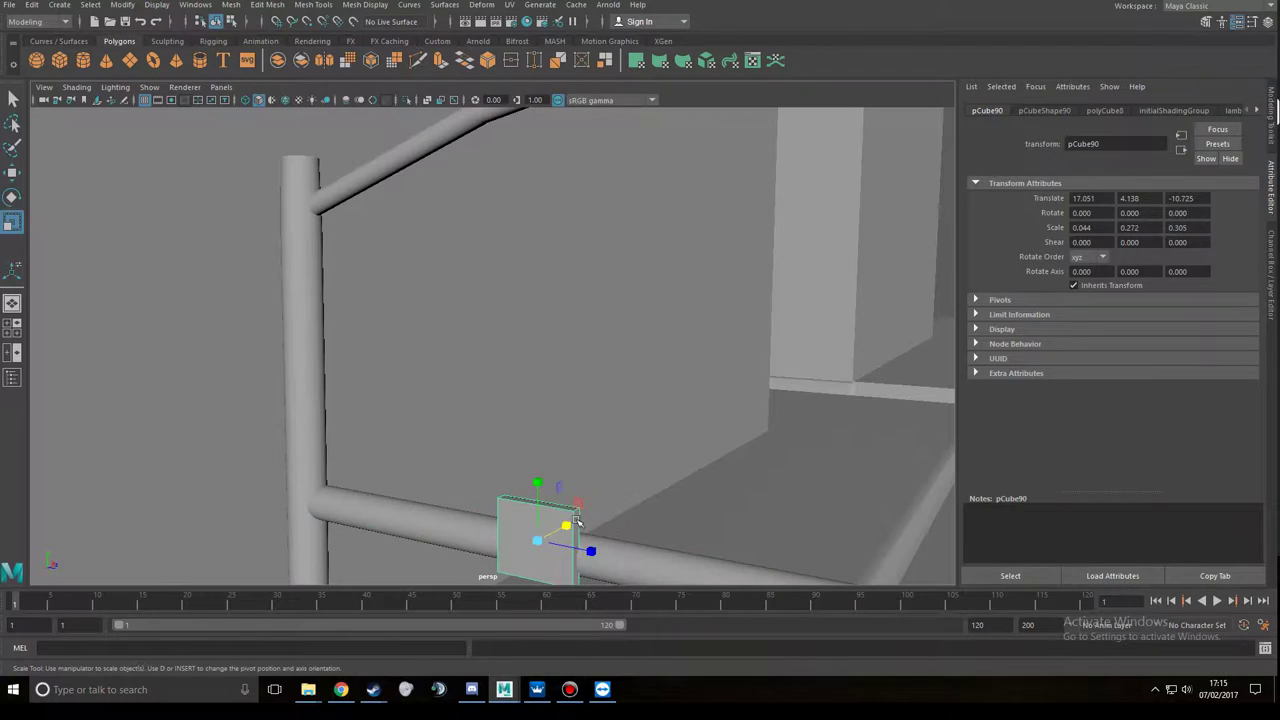
right_click_drag(560, 530, 573, 521)
mouse_move(606, 349)
left_mouse_down("alt")
mouse_move(580, 500)
mouse_move(640, 470)
left_mouse_up("alt")
left_click(555, 505)
- Bevel the cube's edges and return it to object selection mode
left_click(267, 4)
left_click(280, 51)
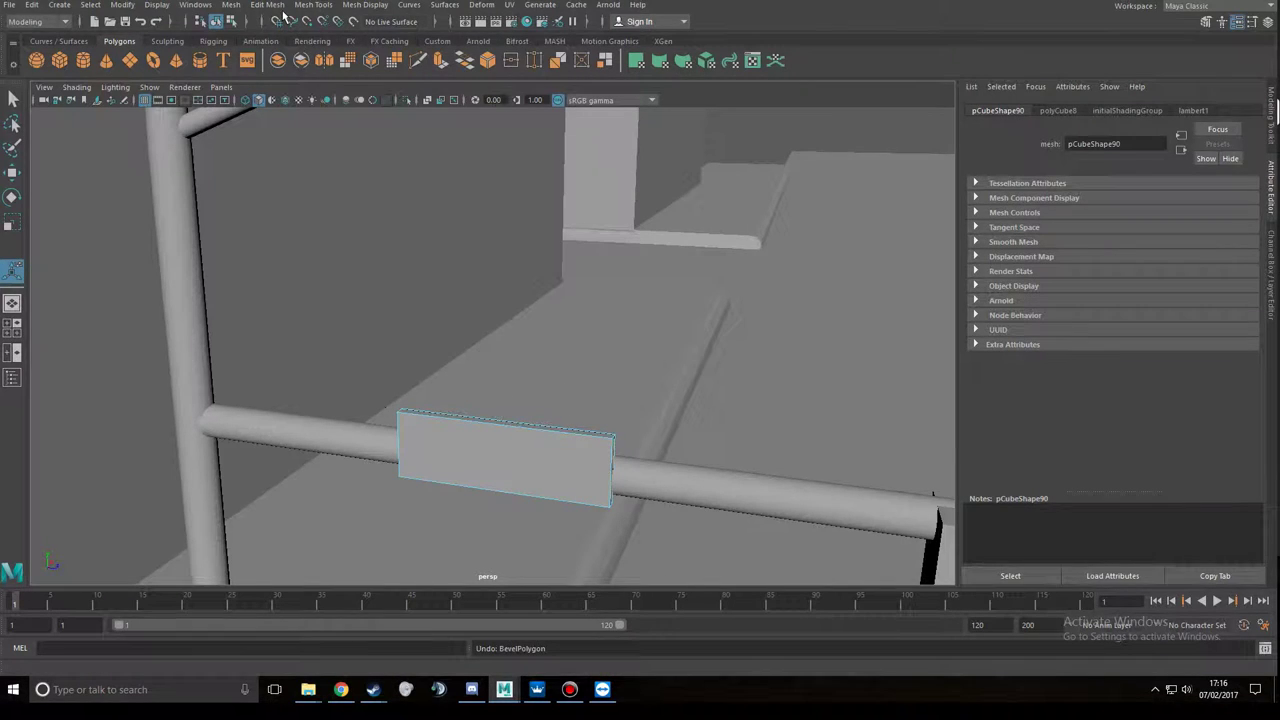
left_click(238, 6)
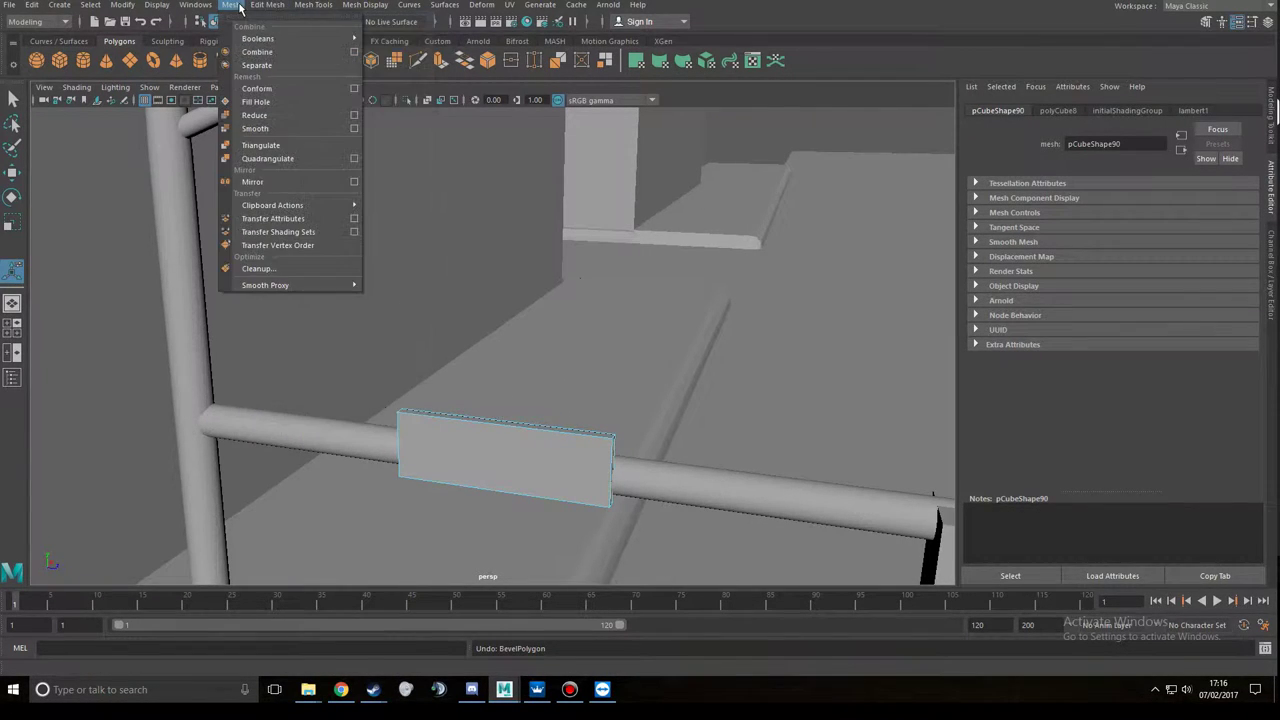
right_click(519, 461)
mouse_move(519, 461)
right_mouse_down()
mouse_move(580, 290)
mouse_move(610, 296)
right_mouse_up()
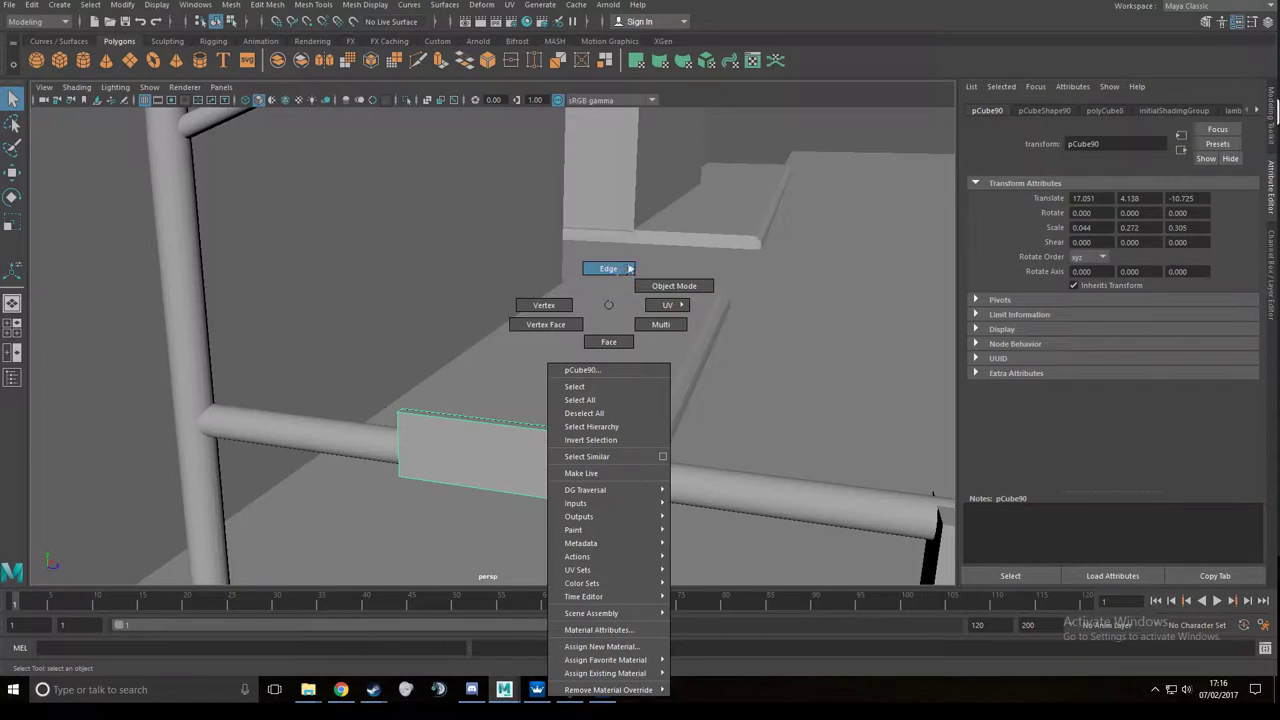
left_click(456, 430)
key("w")
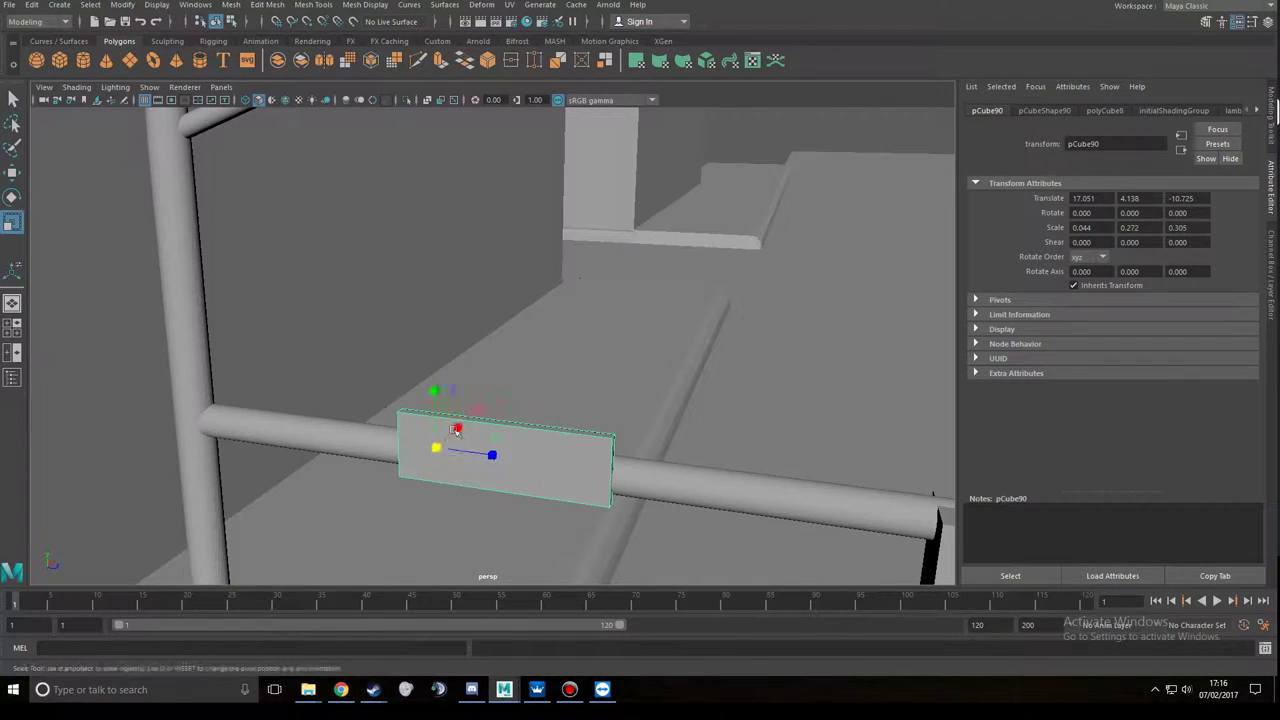
- Bevel the sign plate and open the bevel's full settings for its segments
left_click_drag(521, 474, 430, 411, "alt")
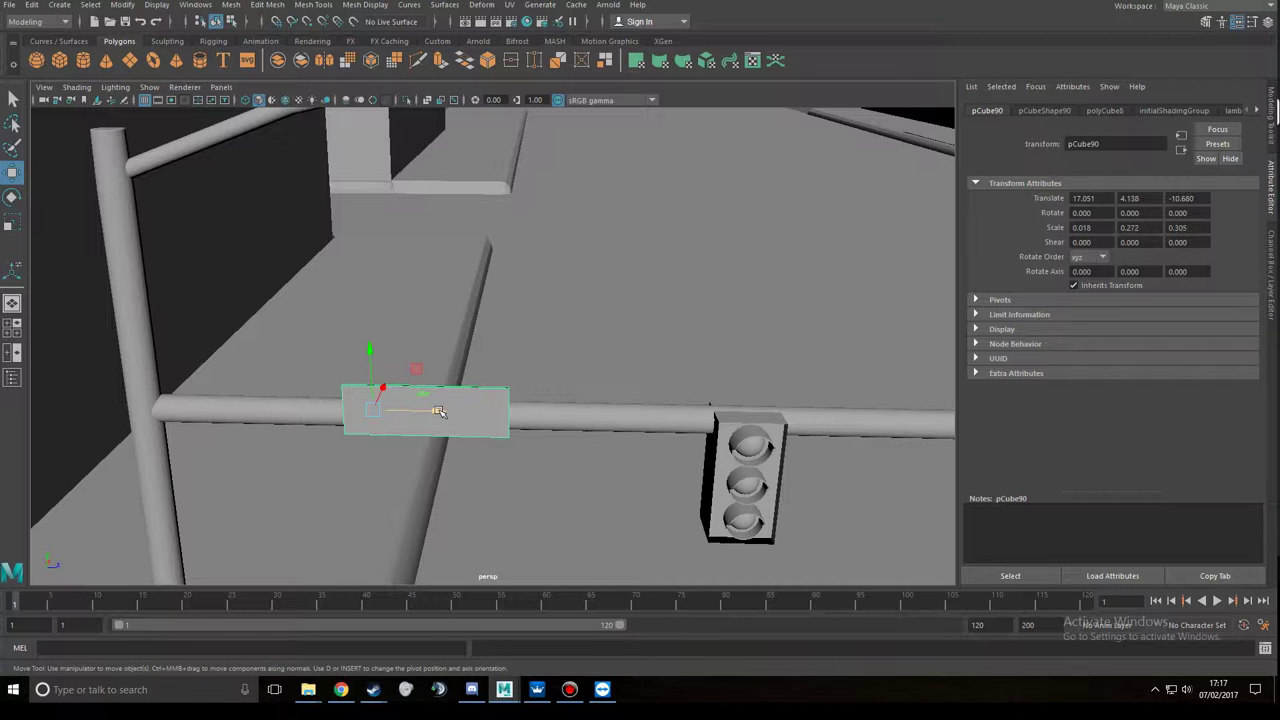
left_click_drag(438, 411, 500, 395, "alt")
left_click(267, 4)
left_click(285, 54)
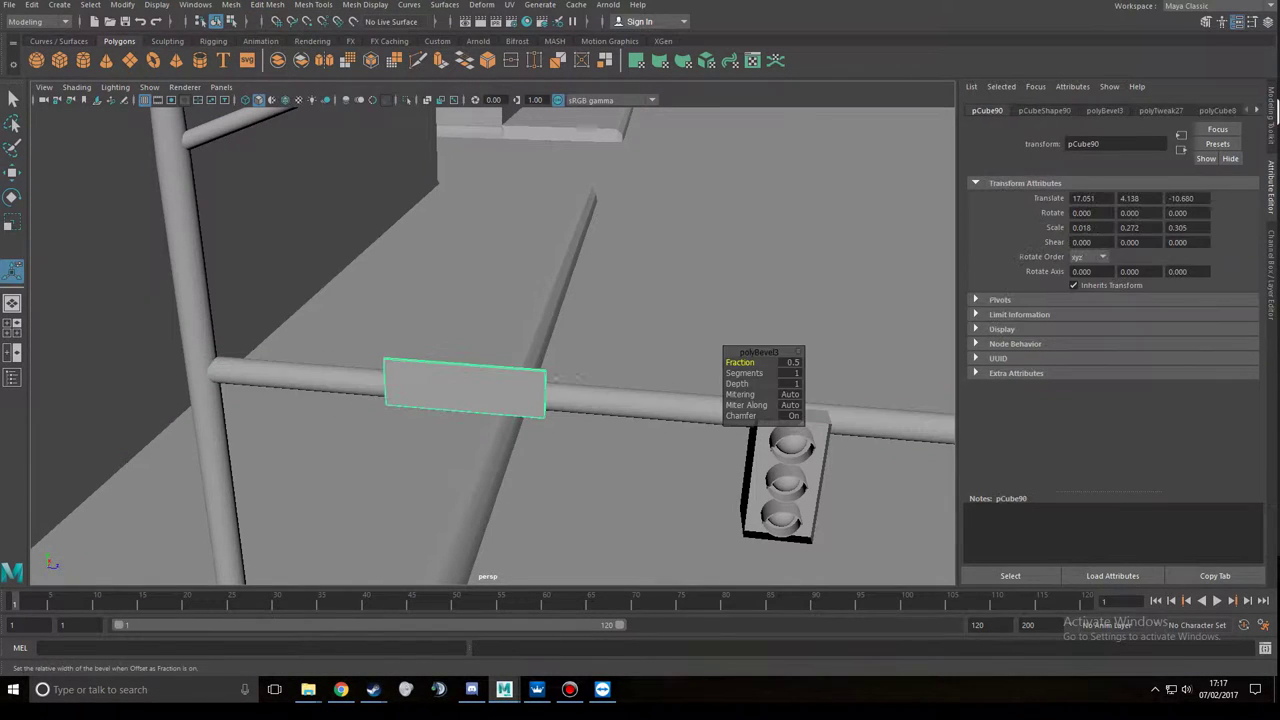
left_click(1104, 111)
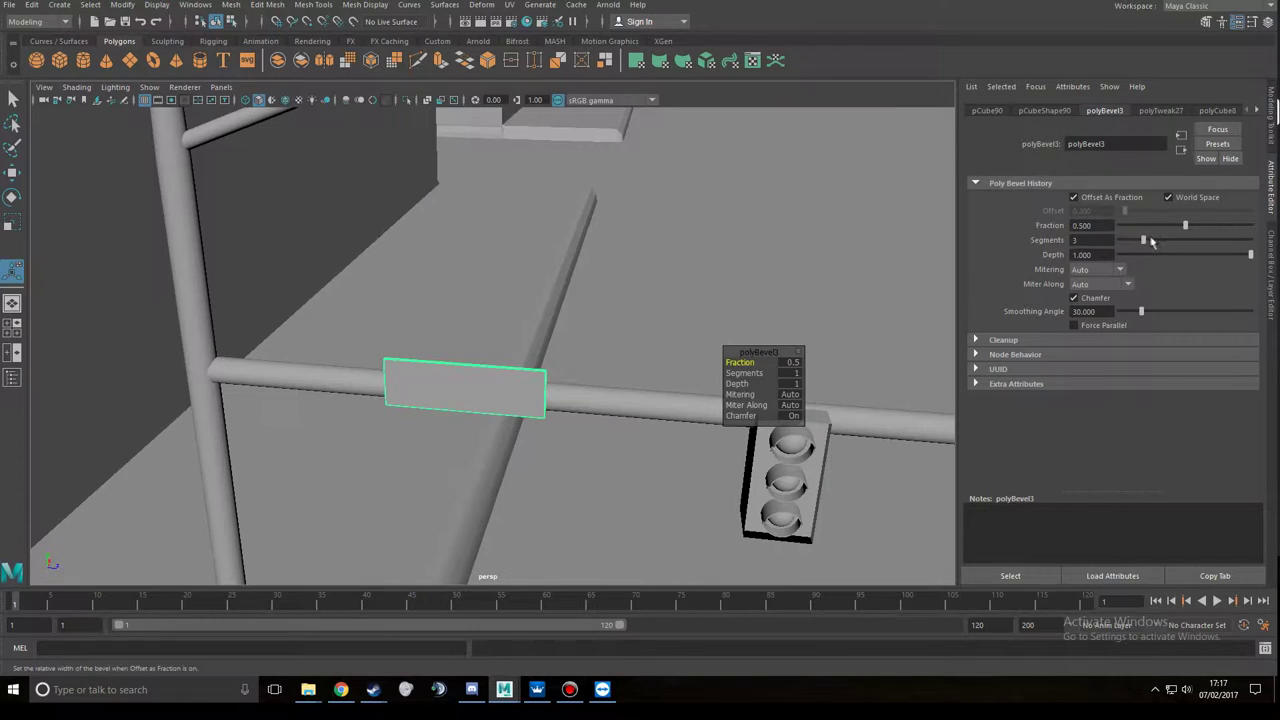
left_click(1044, 111)
- Lengthen the sign plate along the bar
left_click_drag(520, 360, 460, 345, "alt")
scroll(455, 345, "down", 5)
key("w")
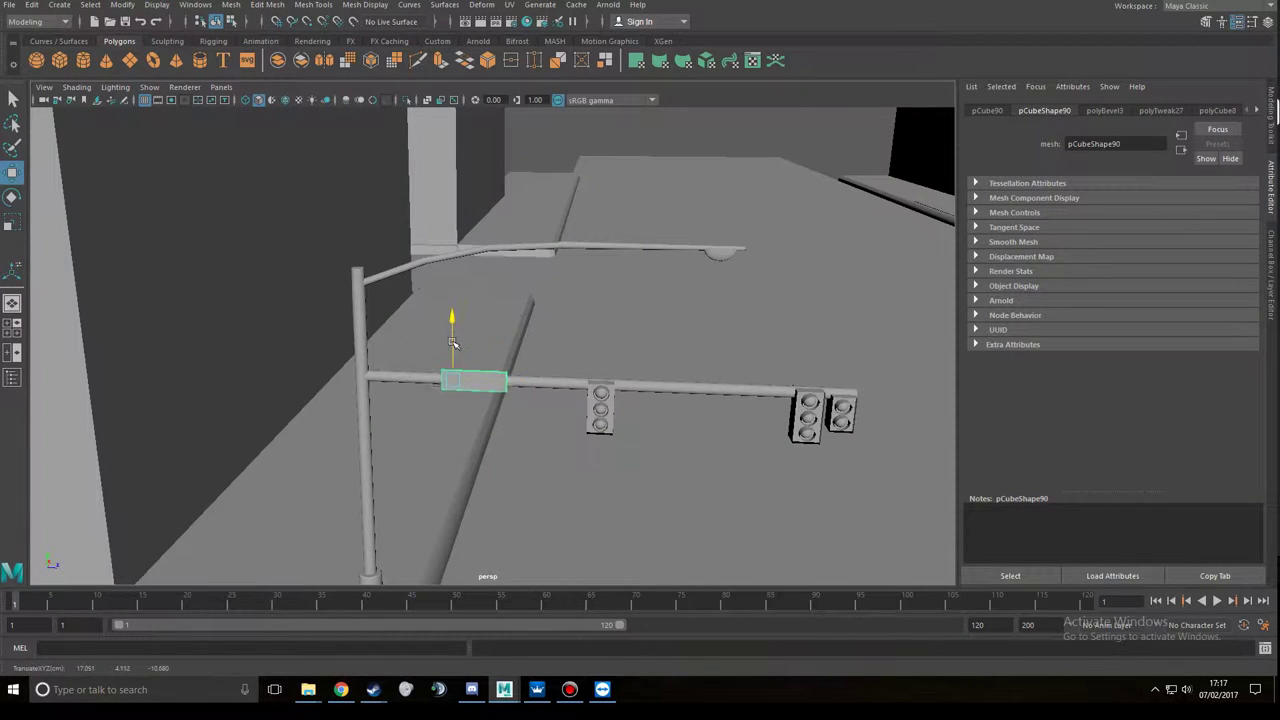
key("w")
mouse_move(513, 383)
left_mouse_down()
mouse_move(540, 382)
mouse_move(680, 445)
left_mouse_up()
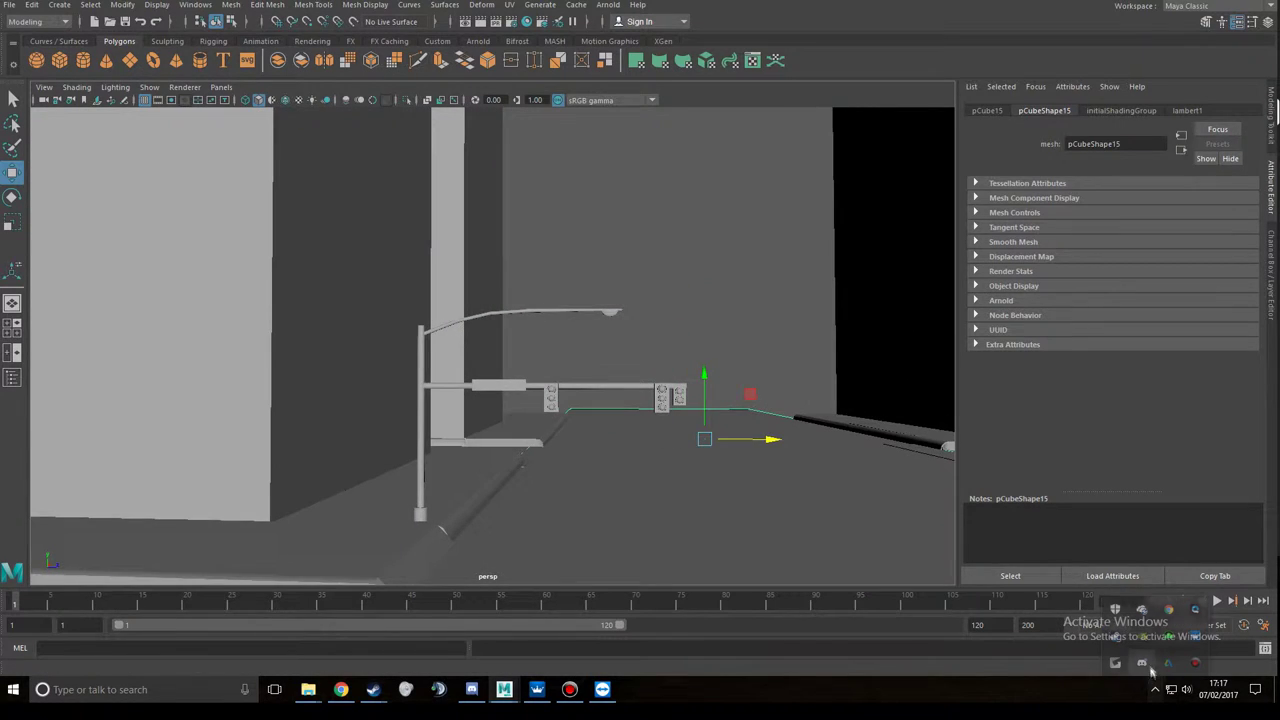